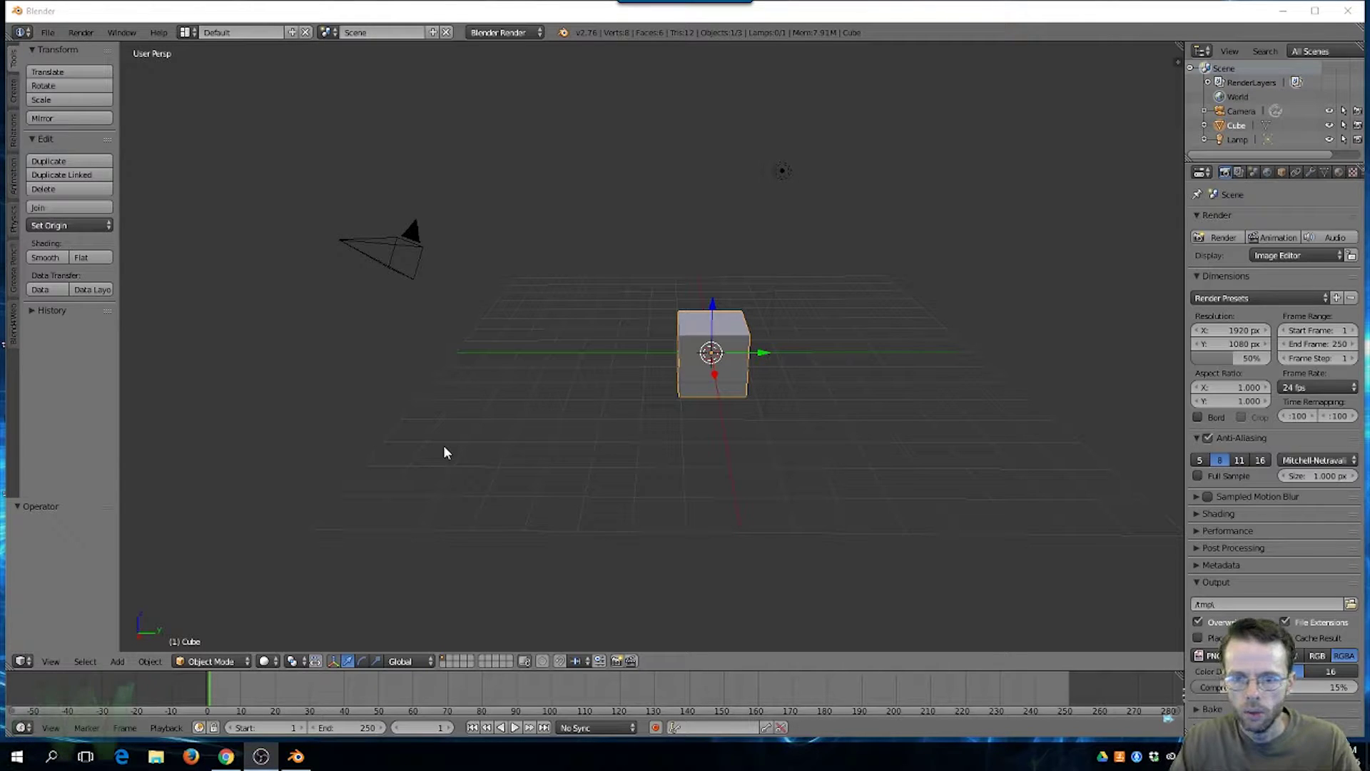
Add a UV sphere and move it about 5.9 units along the Y axis, beside the cube
middle_drag(679, 378, 648, 391)
scroll(648, 391, up, 3)
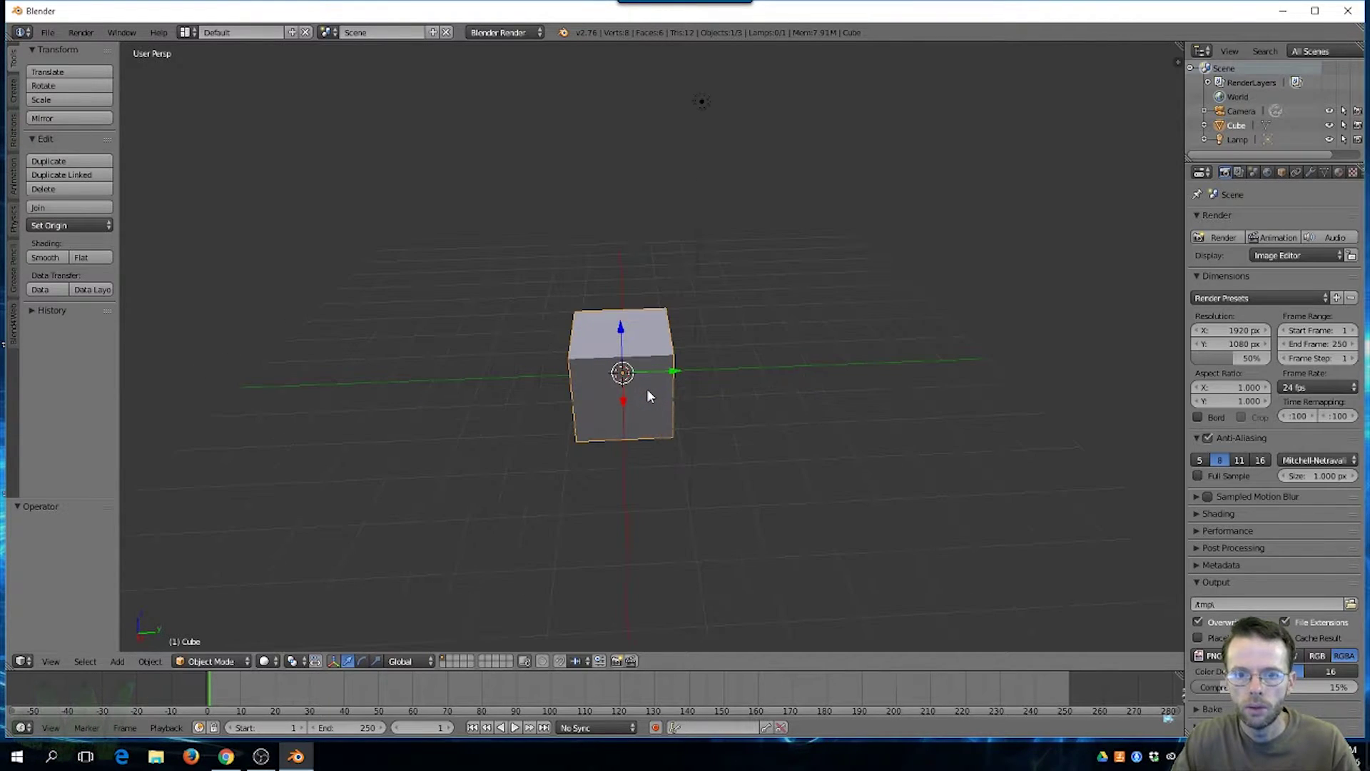
click(12, 91)
click(68, 128)
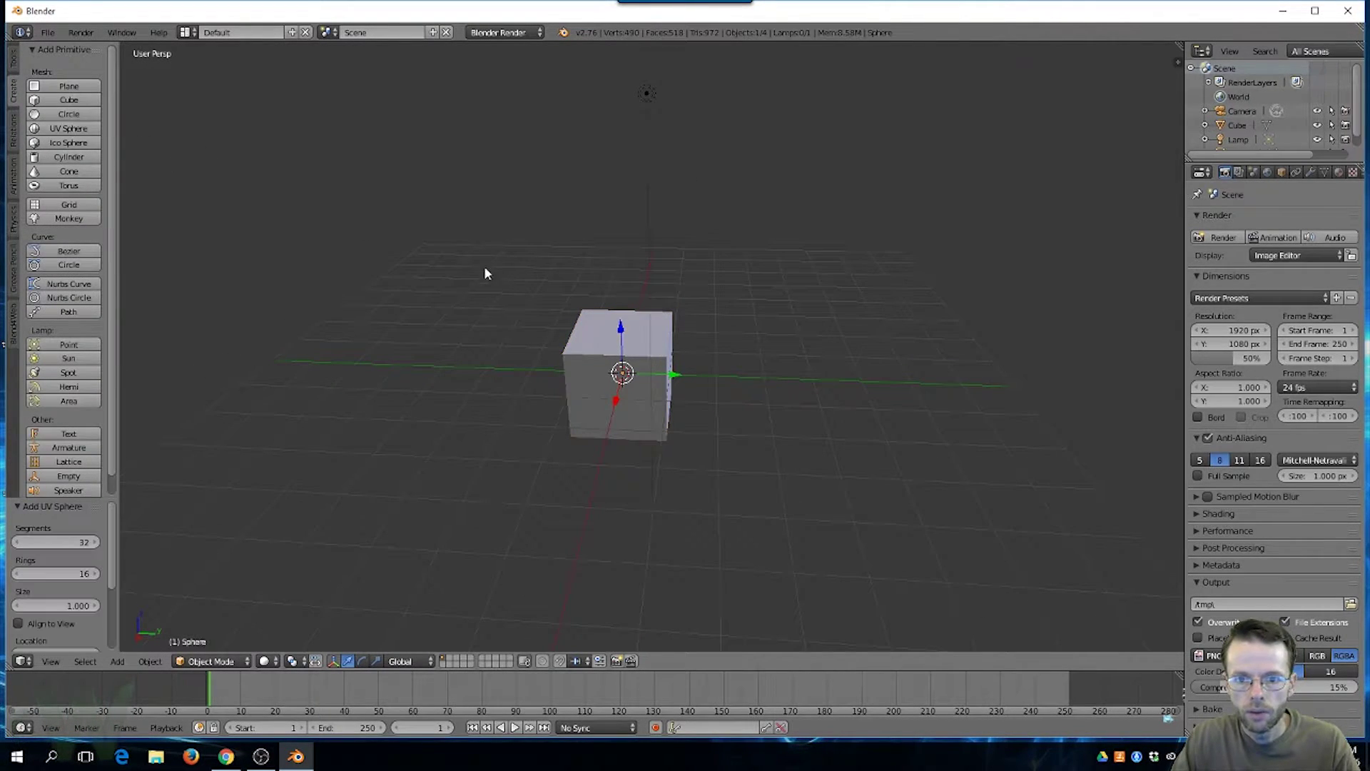
drag(683, 386, 957, 391)
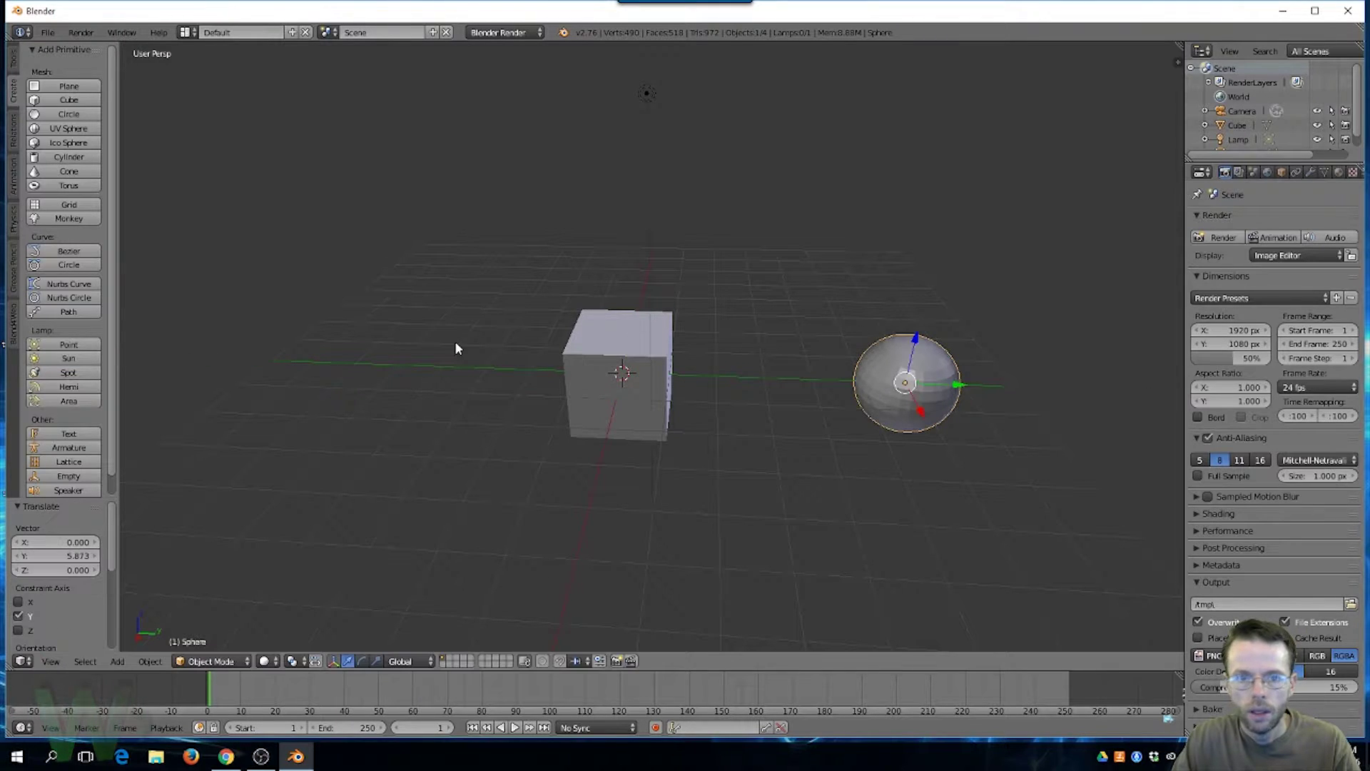
Add a cone and move it about 6.7 units in the negative Y direction, on the cube's other side
click(65, 172)
drag(681, 374, 364, 357)
middle_drag(486, 378, 619, 405)
Set the diffuse color of the cube's material to red
right_click(619, 405)
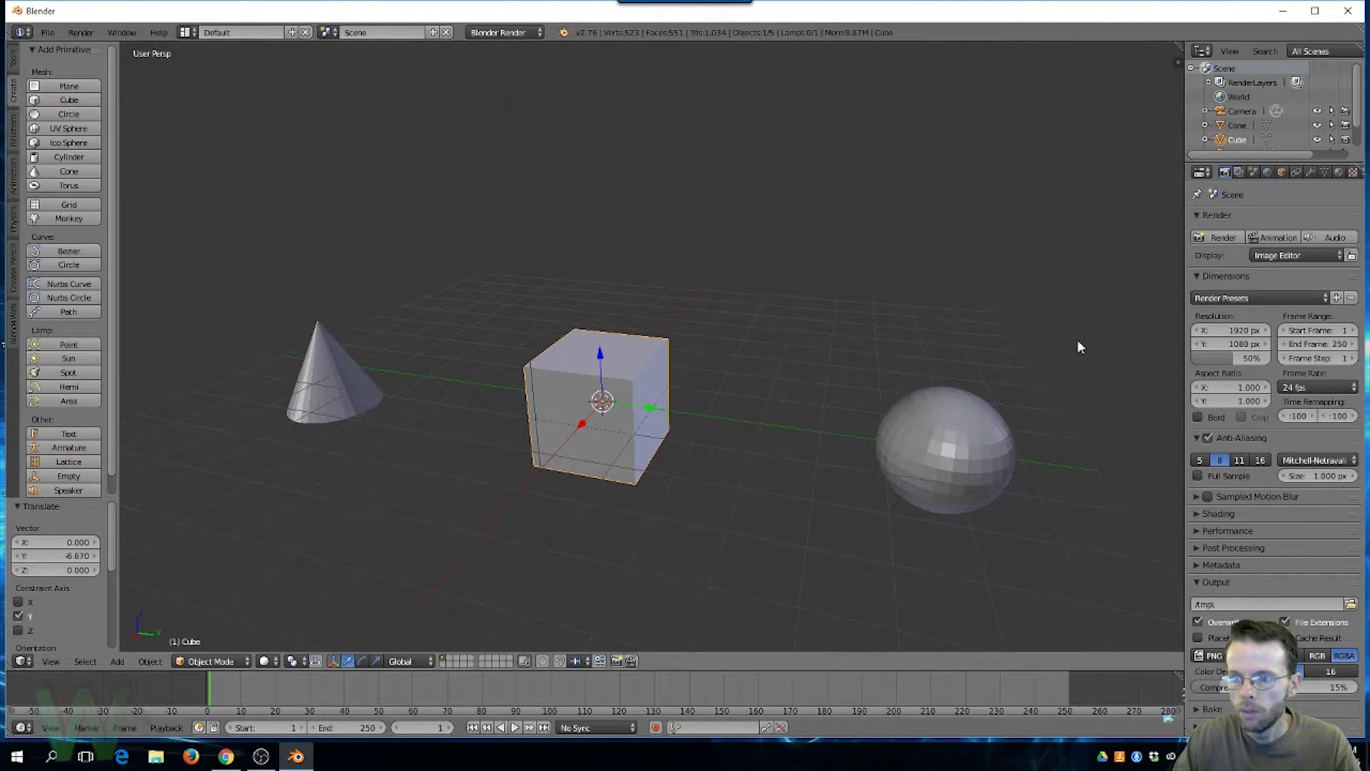
click(1339, 173)
click(1239, 440)
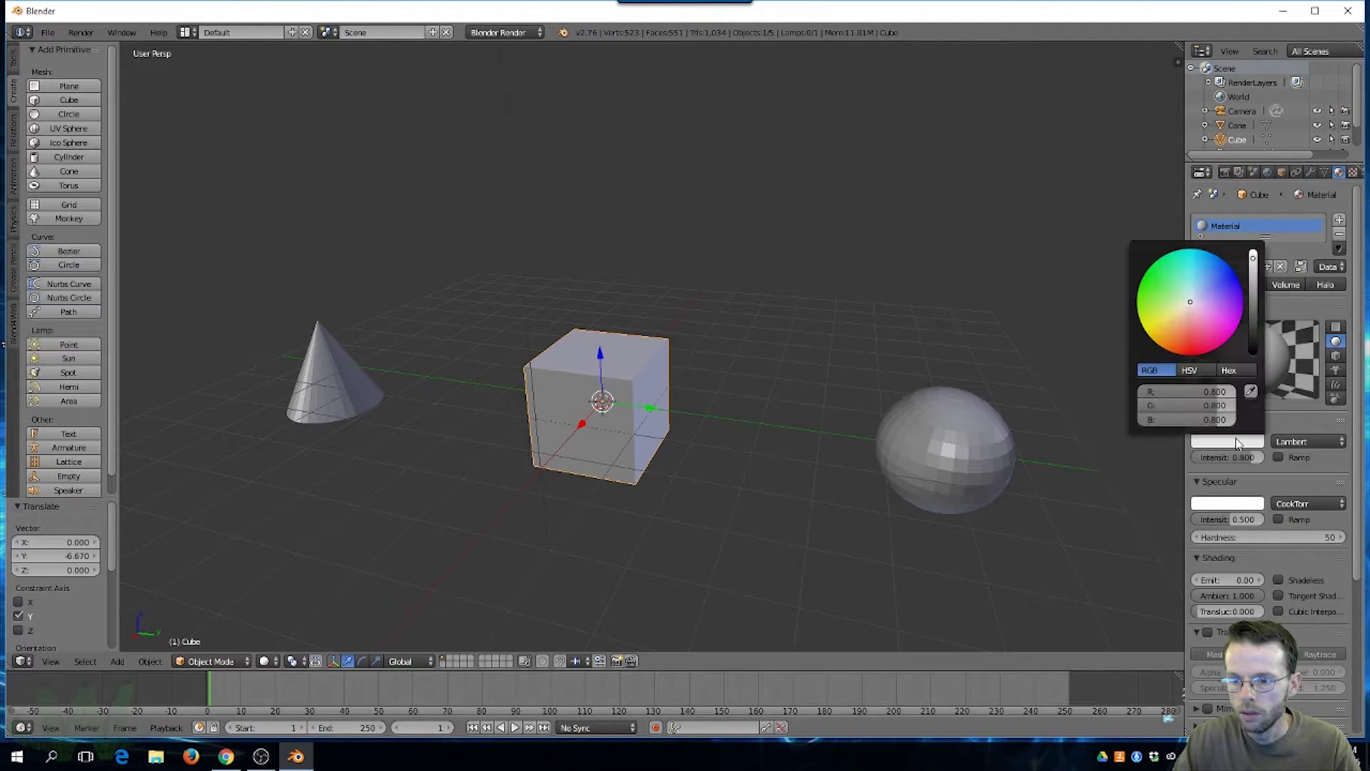
click(1193, 340)
Create a new material for the sphere
right_click(973, 442)
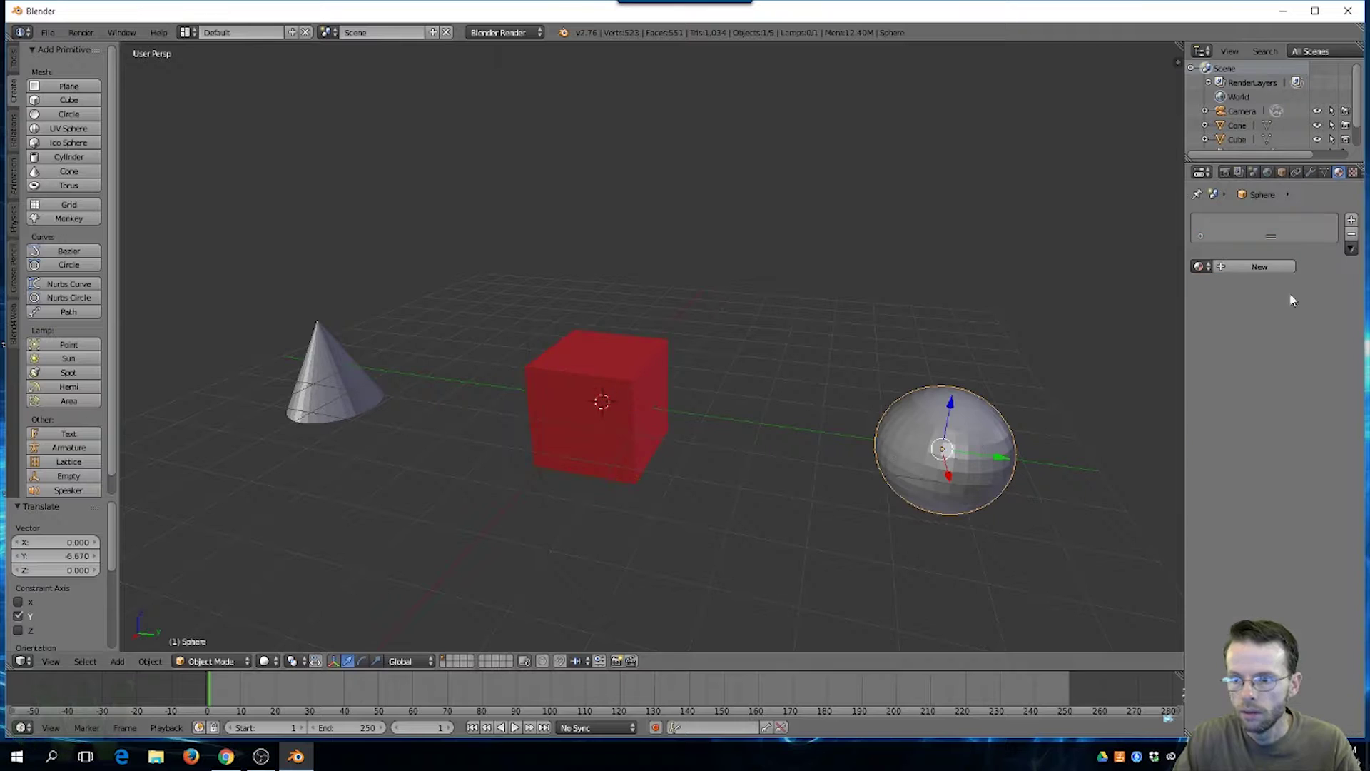
click(1201, 266)
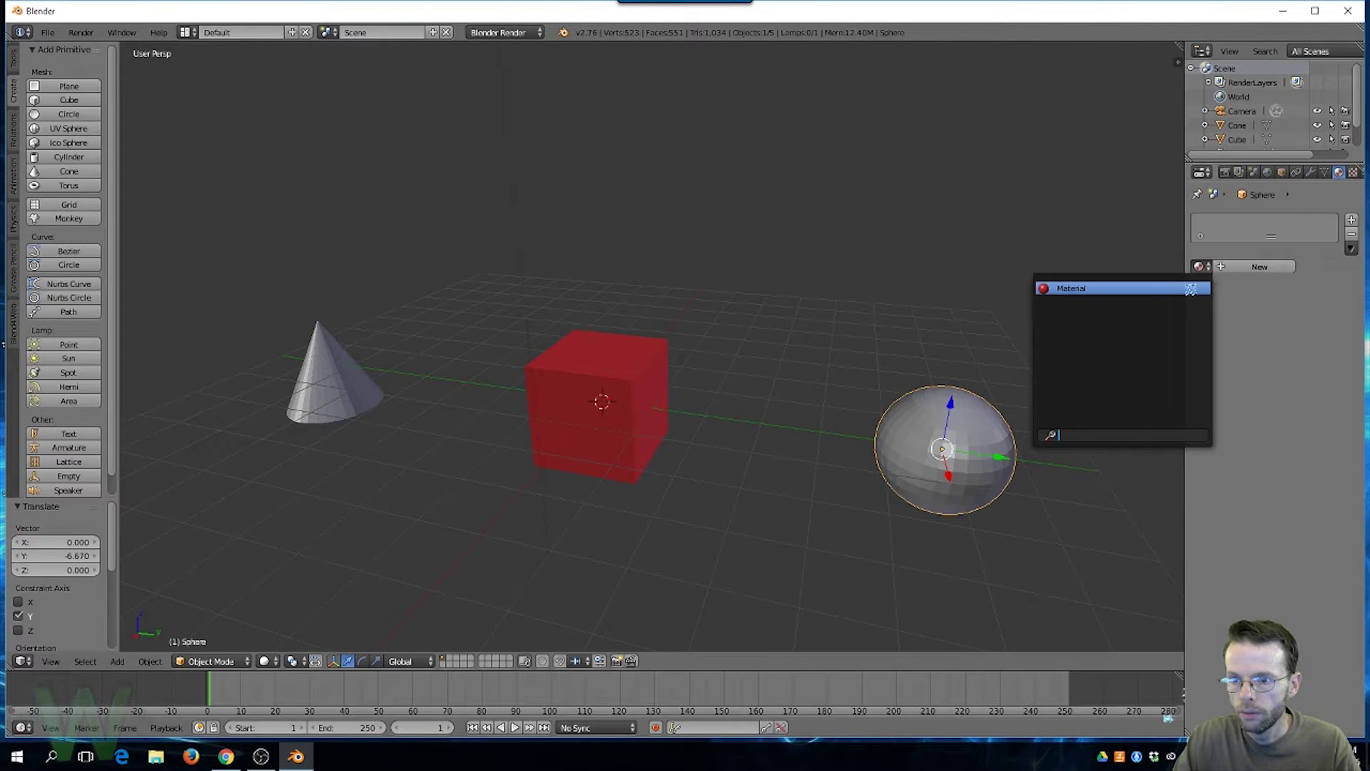
click(1225, 269)
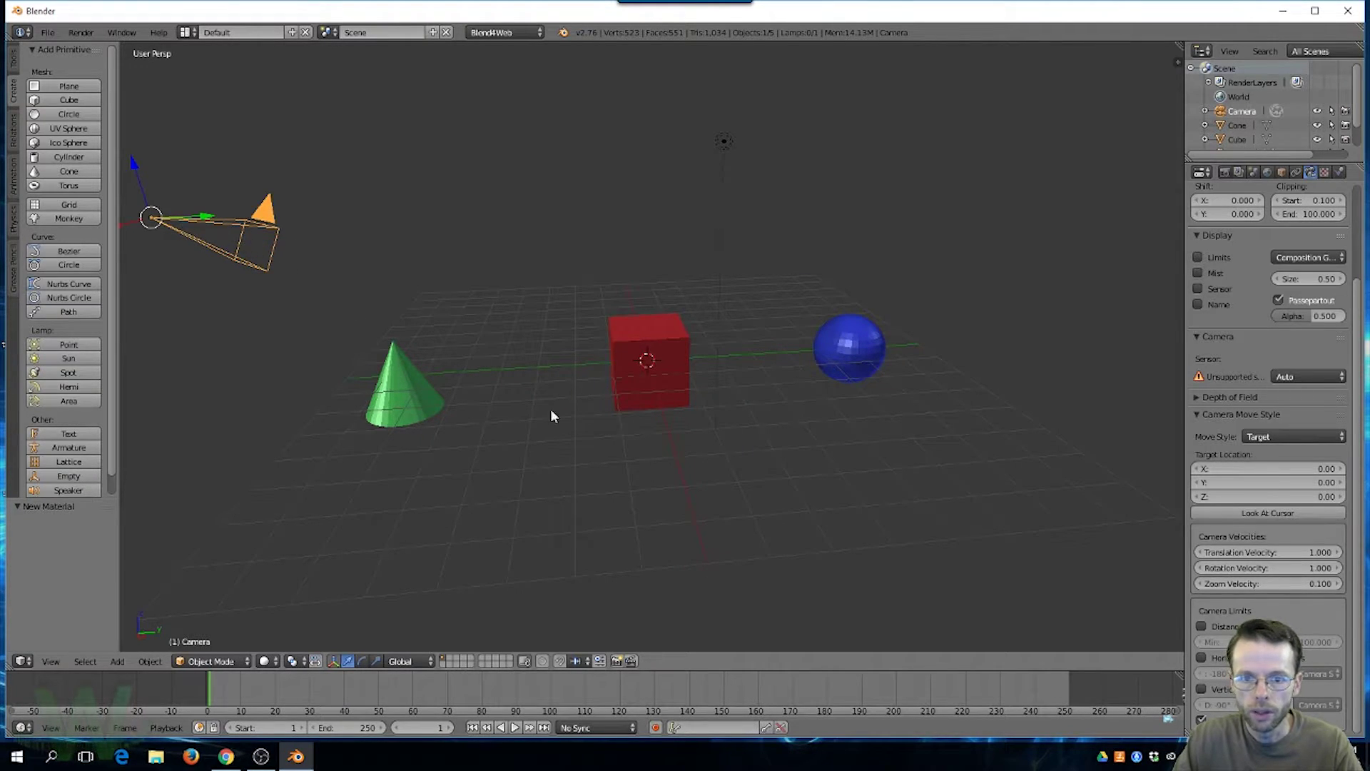
Preview the scene in the Blend4Web viewer and inspect the three objects from different distances and angles
click(1227, 173)
click(1258, 310)
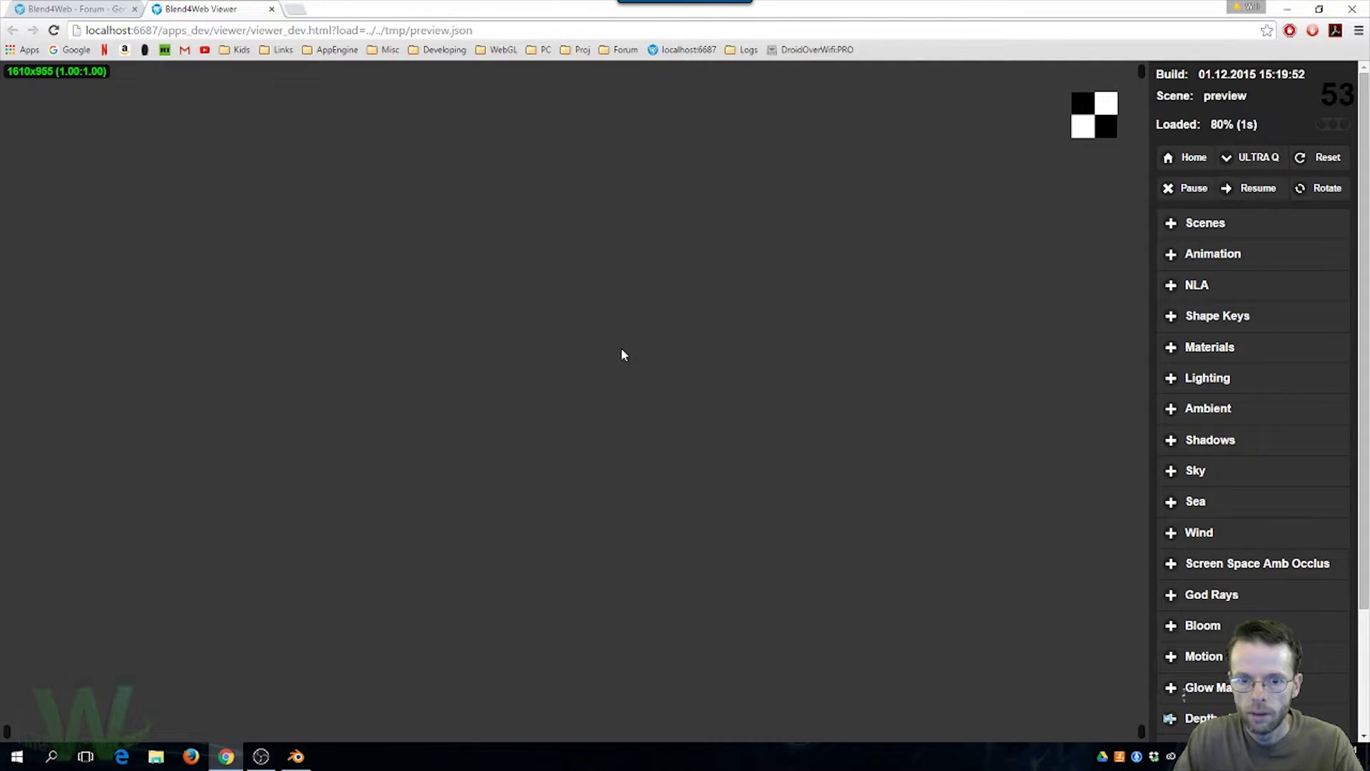
scroll(734, 329, down, 2)
scroll(725, 342, down, 2)
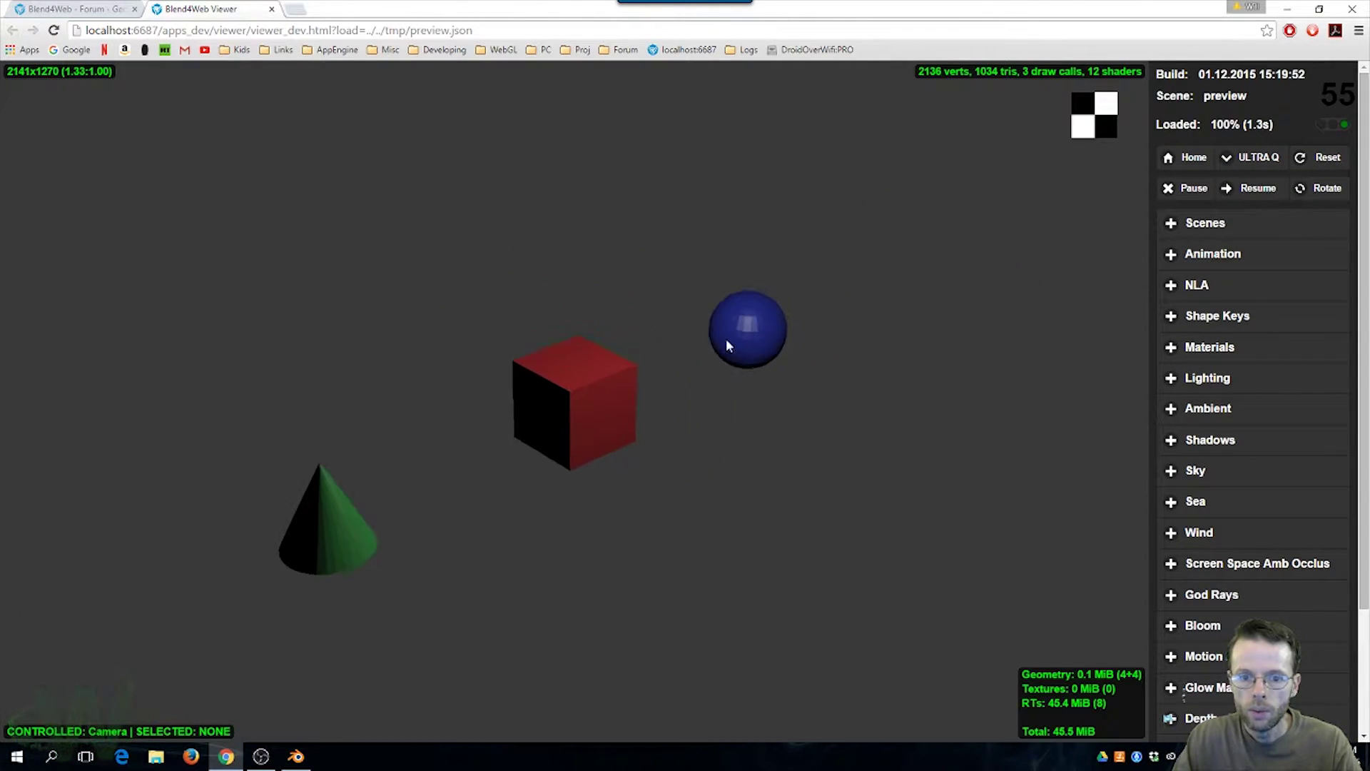
scroll(710, 371, up, 2)
drag(728, 355, 889, 473)
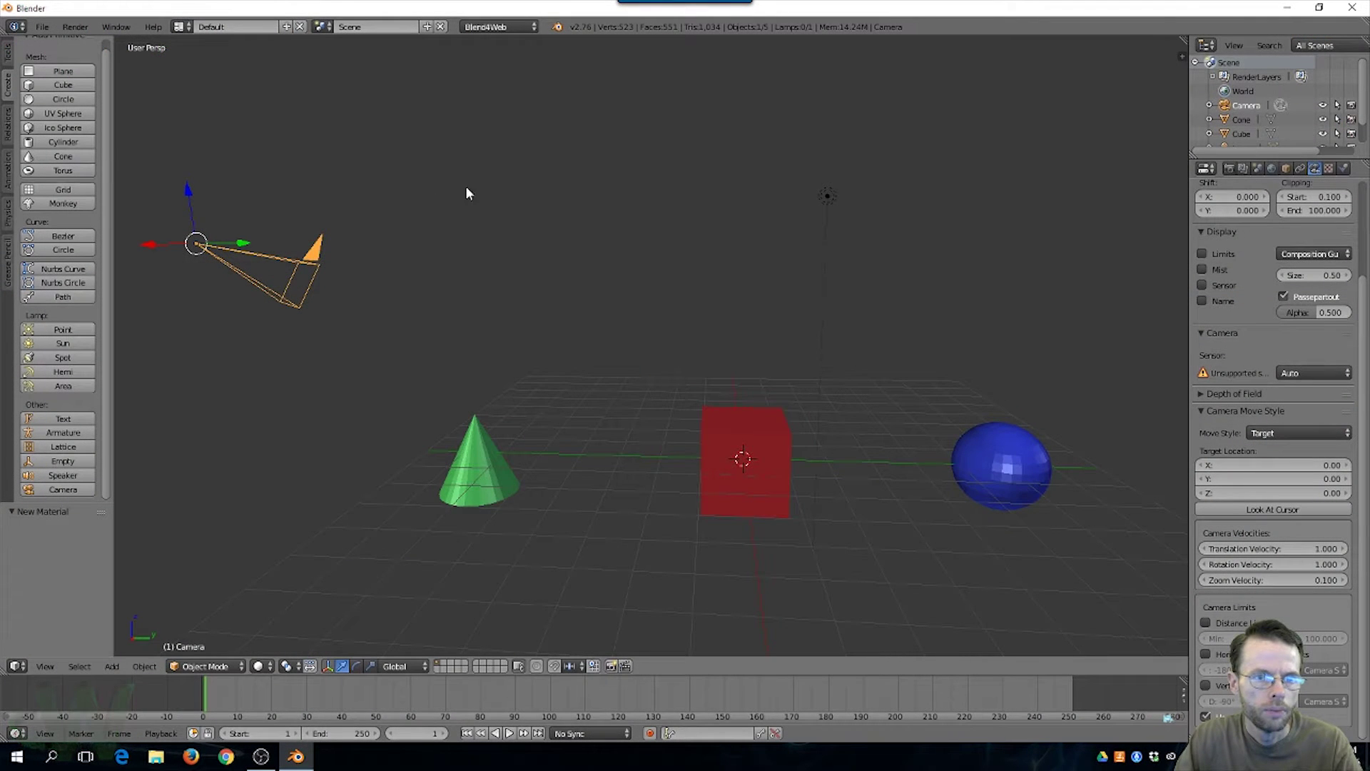
Select the sphere, cube and cone together in Blender and duplicate them in place
right_click(1039, 479)
right_click(728, 464)
right_click(537, 466)
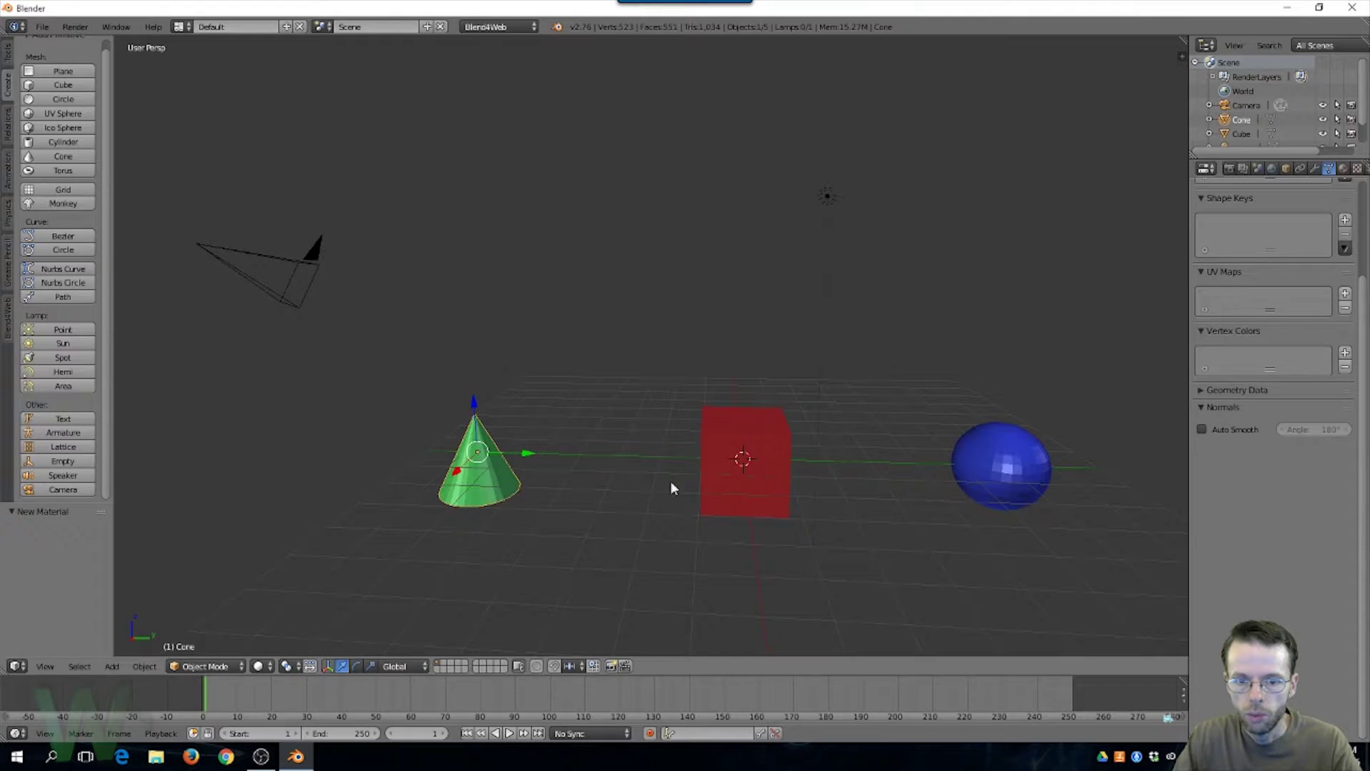
right_click(1000, 473)
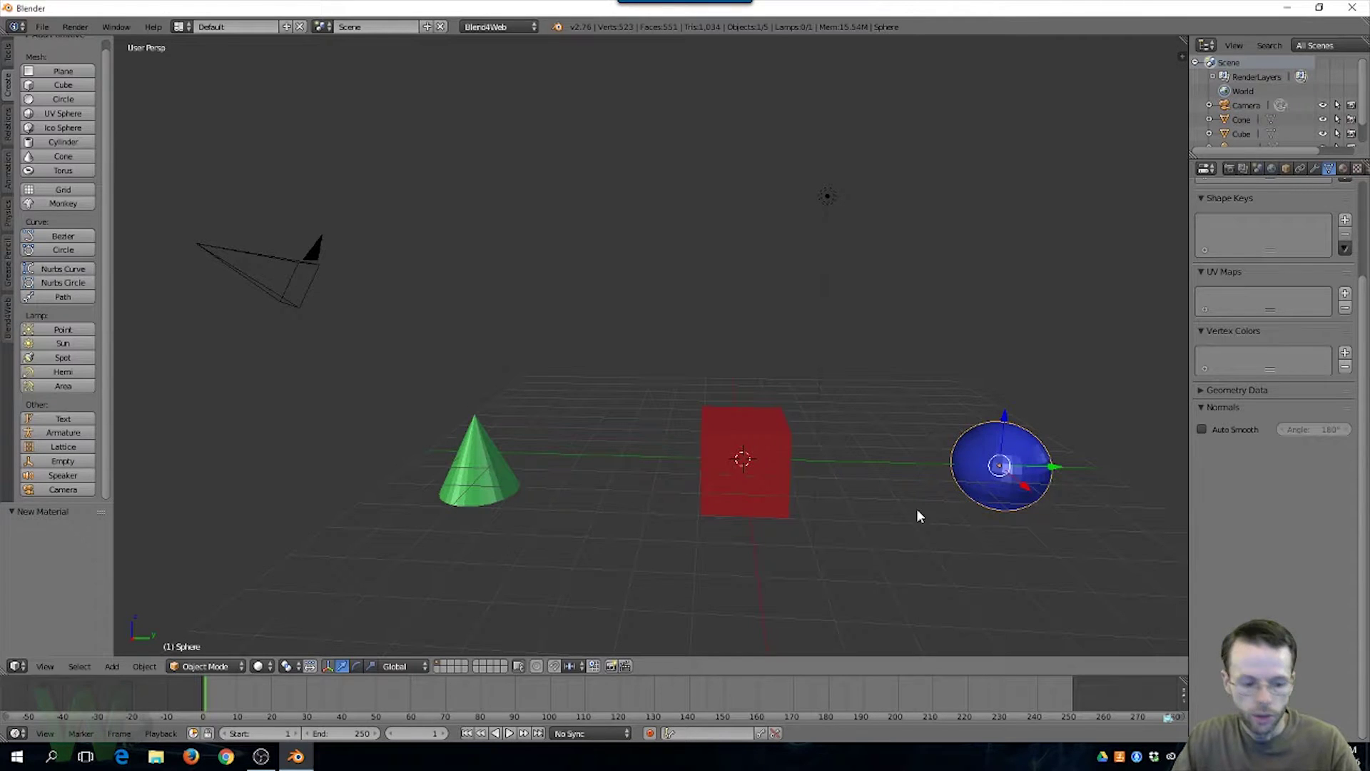
shift+right_click(734, 473)
shift+right_click(502, 465)
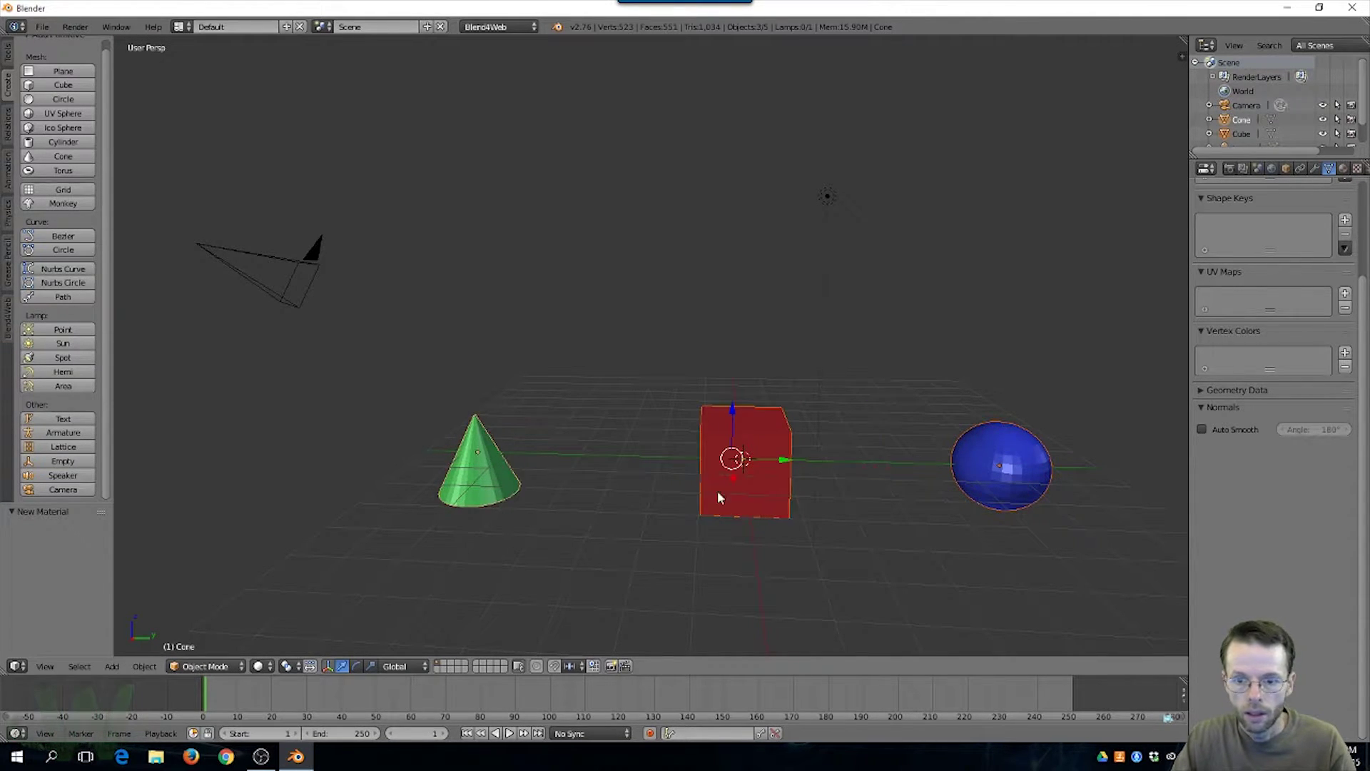
key(shift+d)
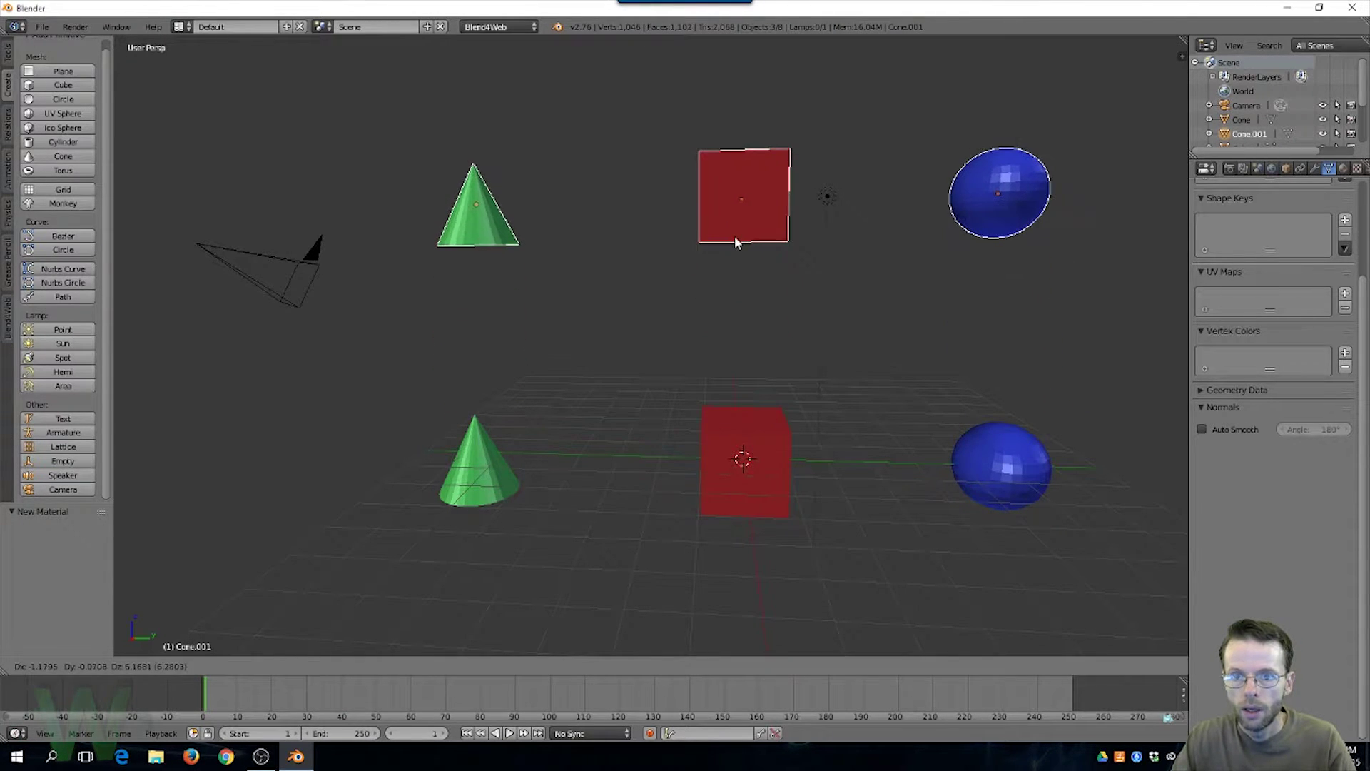
right_click(733, 225)
Move the duplicated cone, cube and sphere up about 7 units along the Z axis
middle_drag(731, 223, 562, 484)
key(KP_1)
key(g)
key(z)
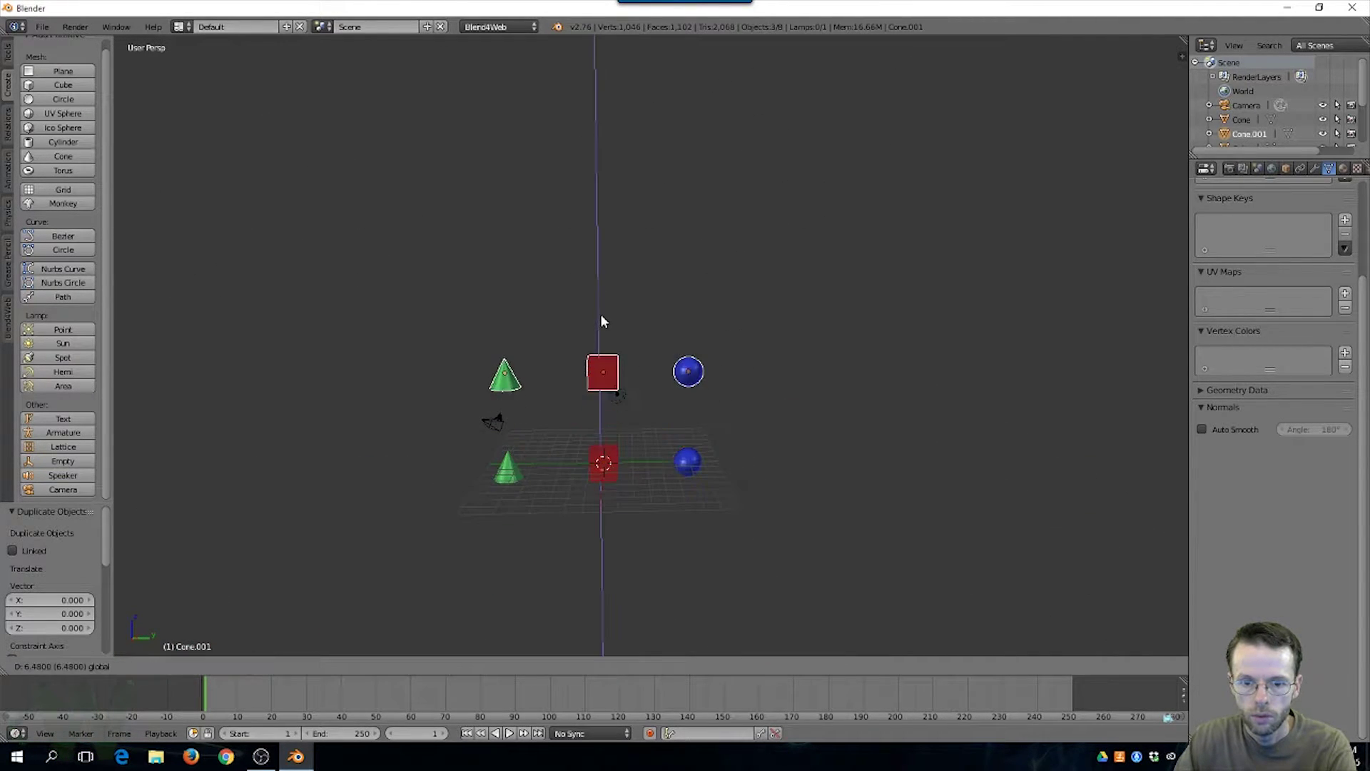
click(601, 314)
Shift the raised duplicates about 6.9 units along the X axis, working from the front view
key(KP_1)
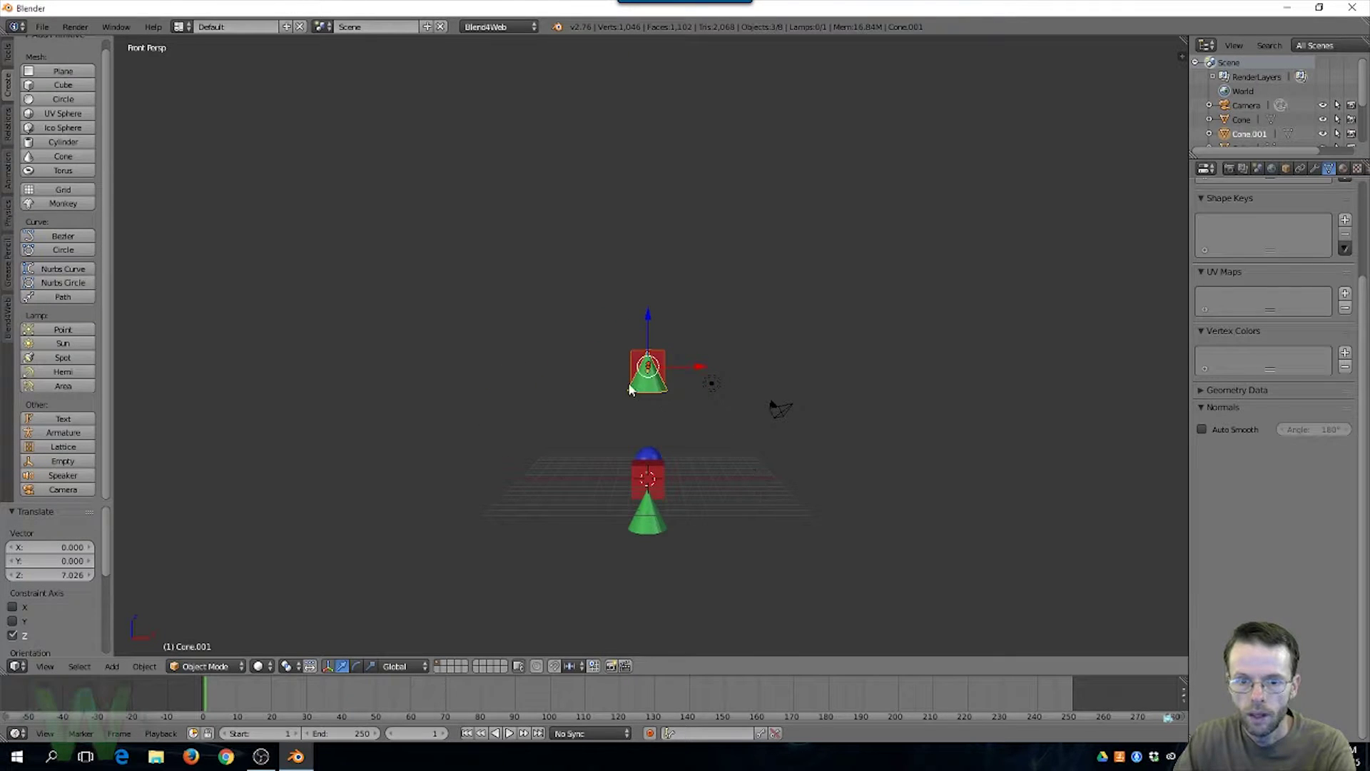
key(g)
key(x)
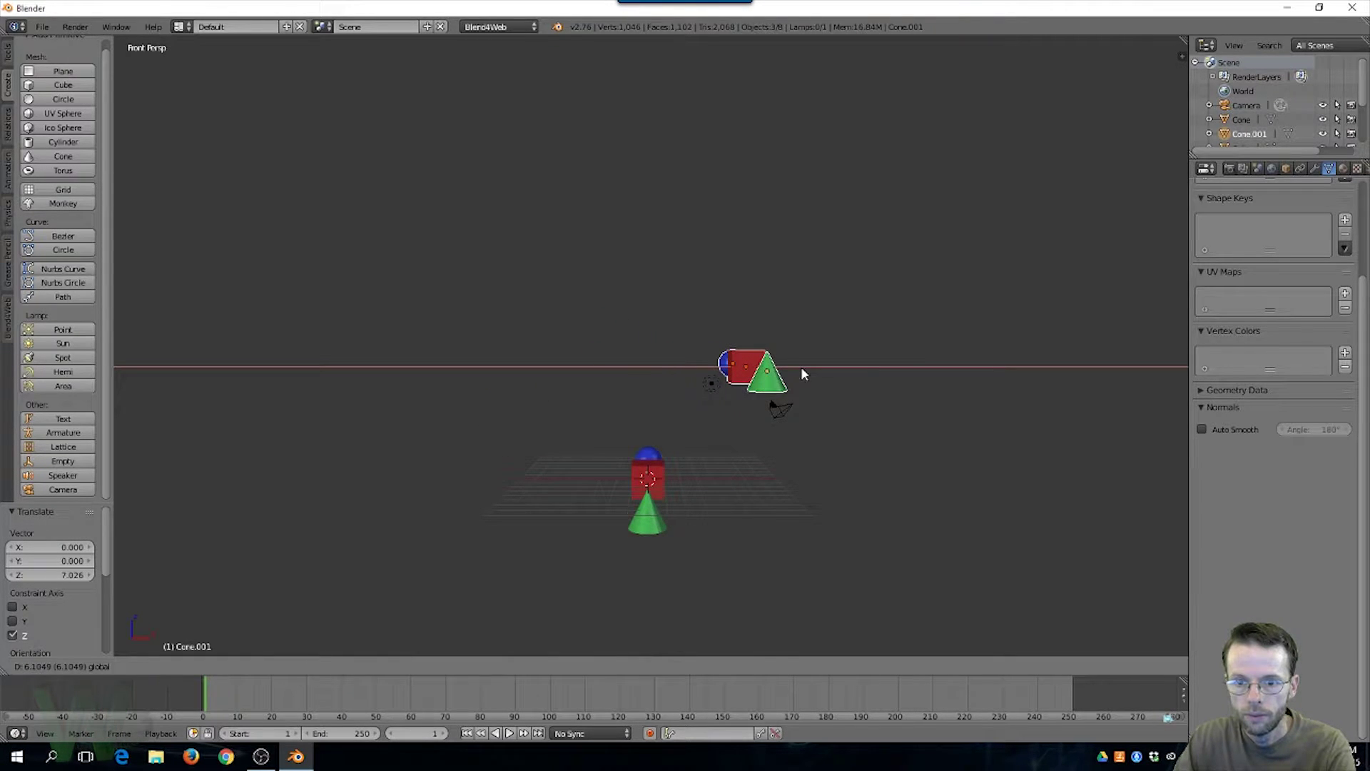
click(814, 370)
middle_drag(811, 503, 606, 507)
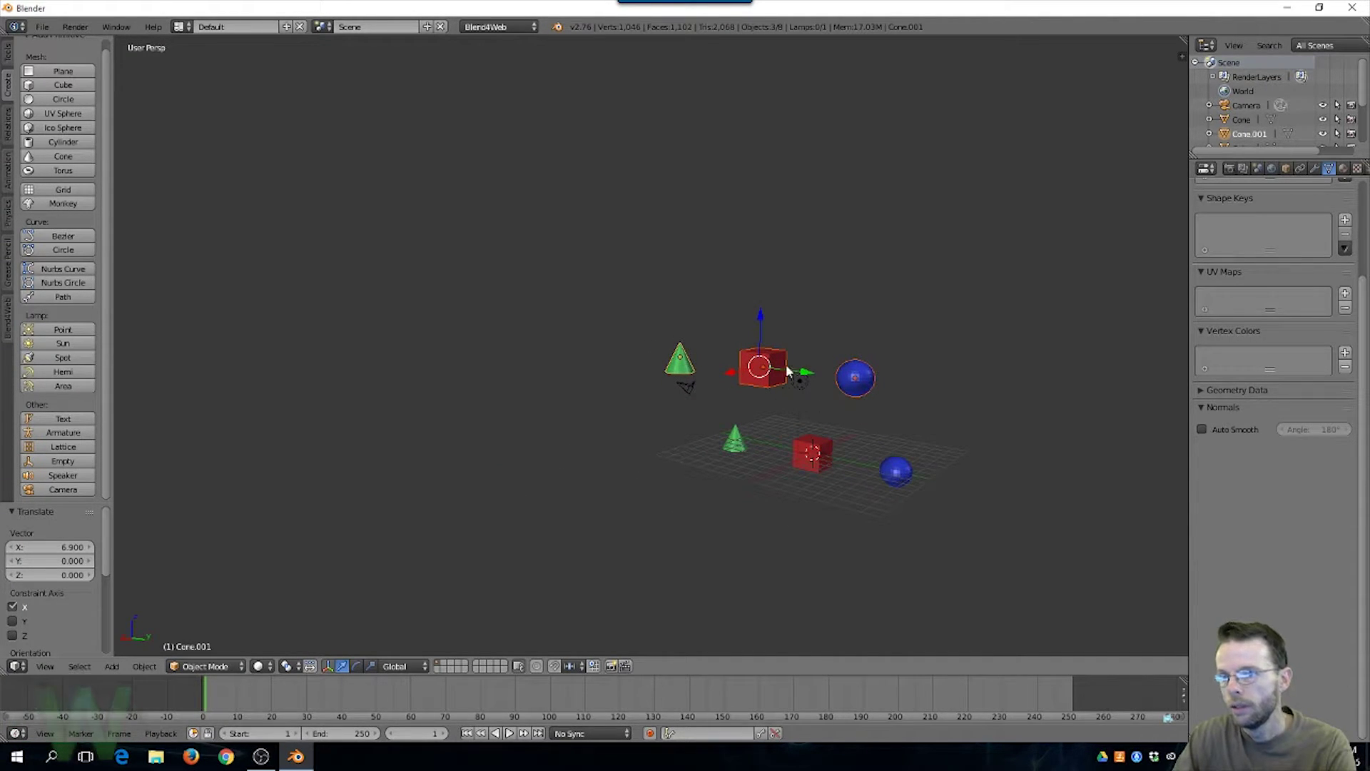
Duplicate the raised row again and place the new copies about 3 units above it
middle_drag(911, 386, 1010, 418)
scroll(863, 446, up, 6)
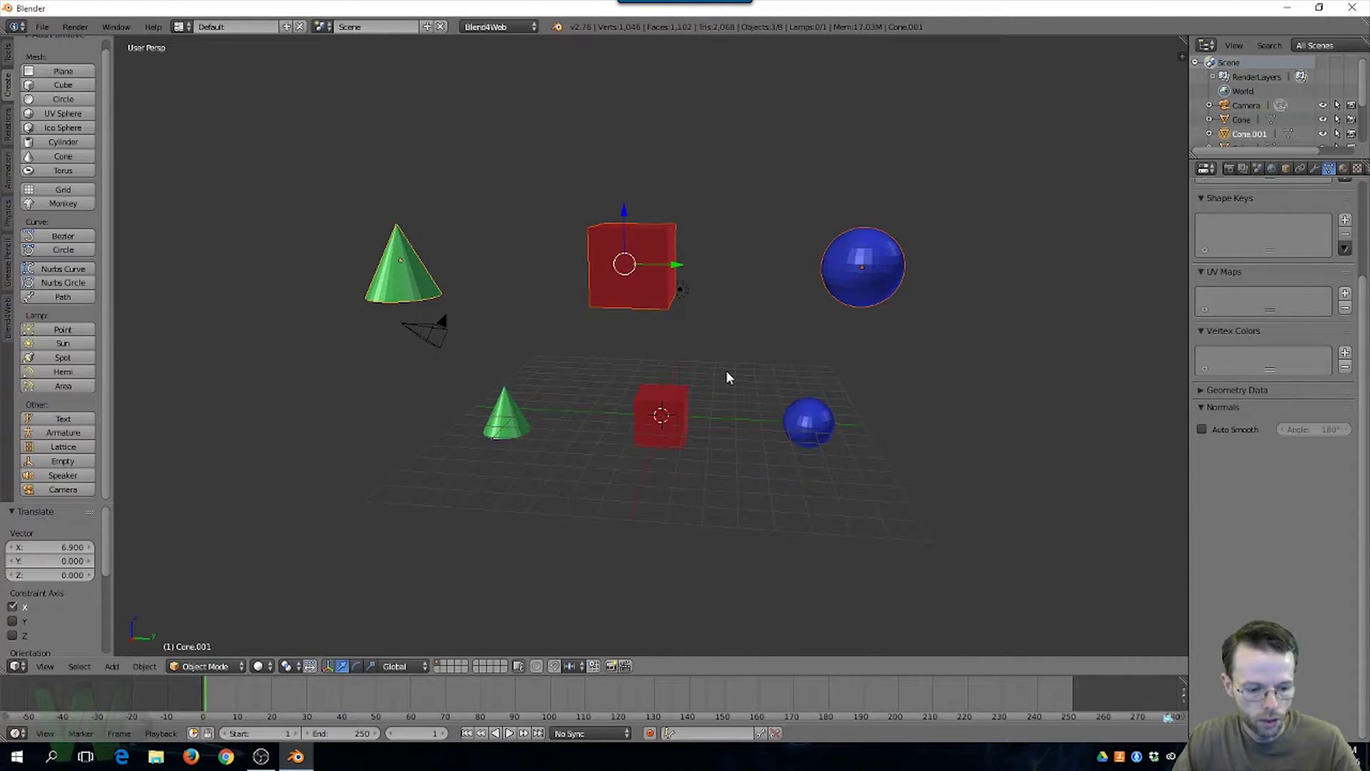
key(shift+d)
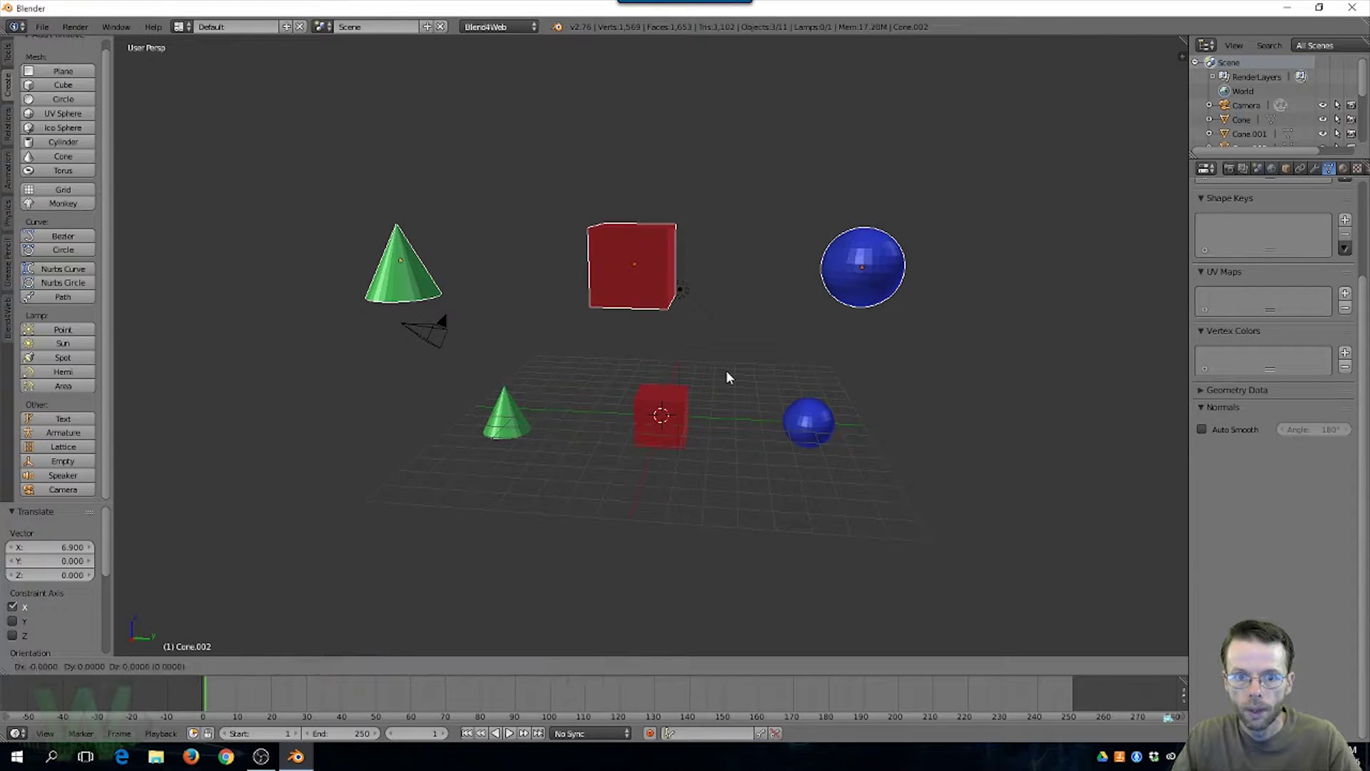
click(727, 257)
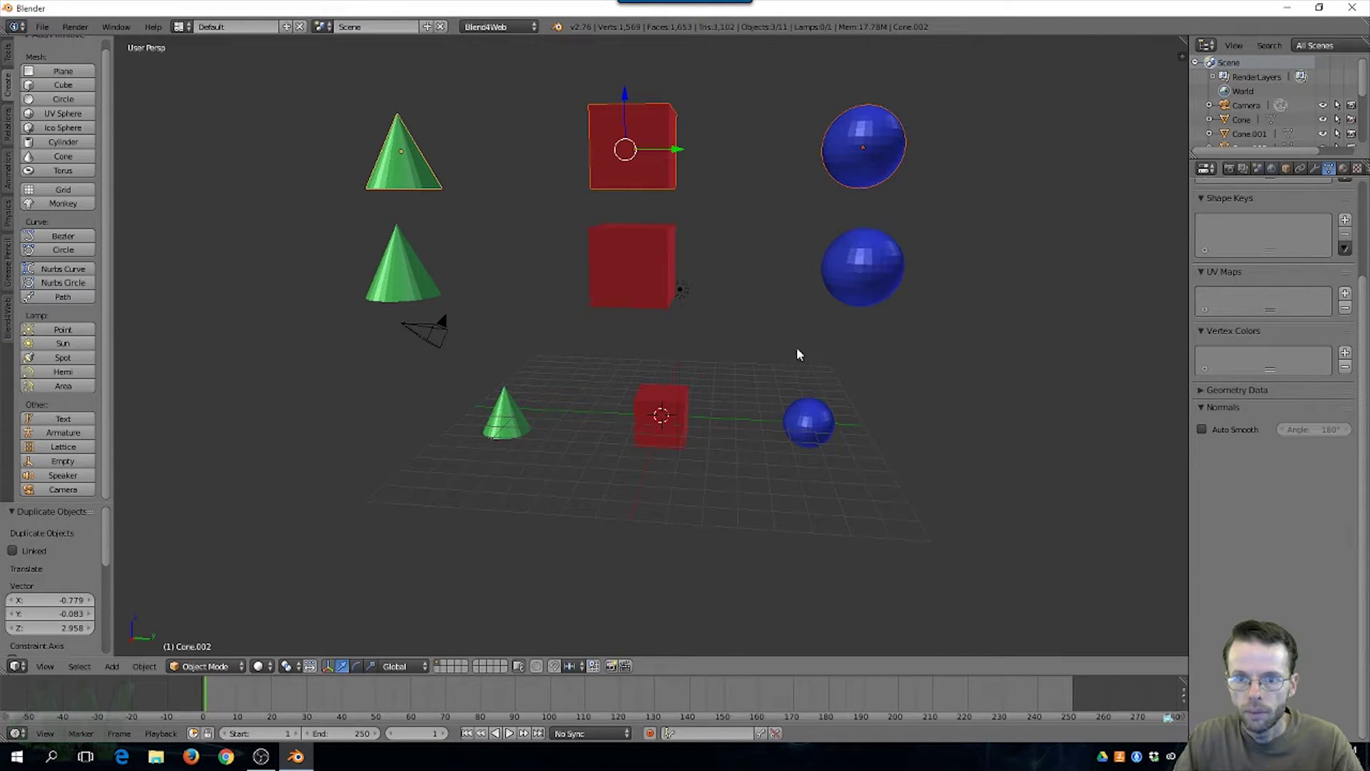
Scale the topmost row of copies down to about 0.2 of its size
scroll(798, 350, down, 3)
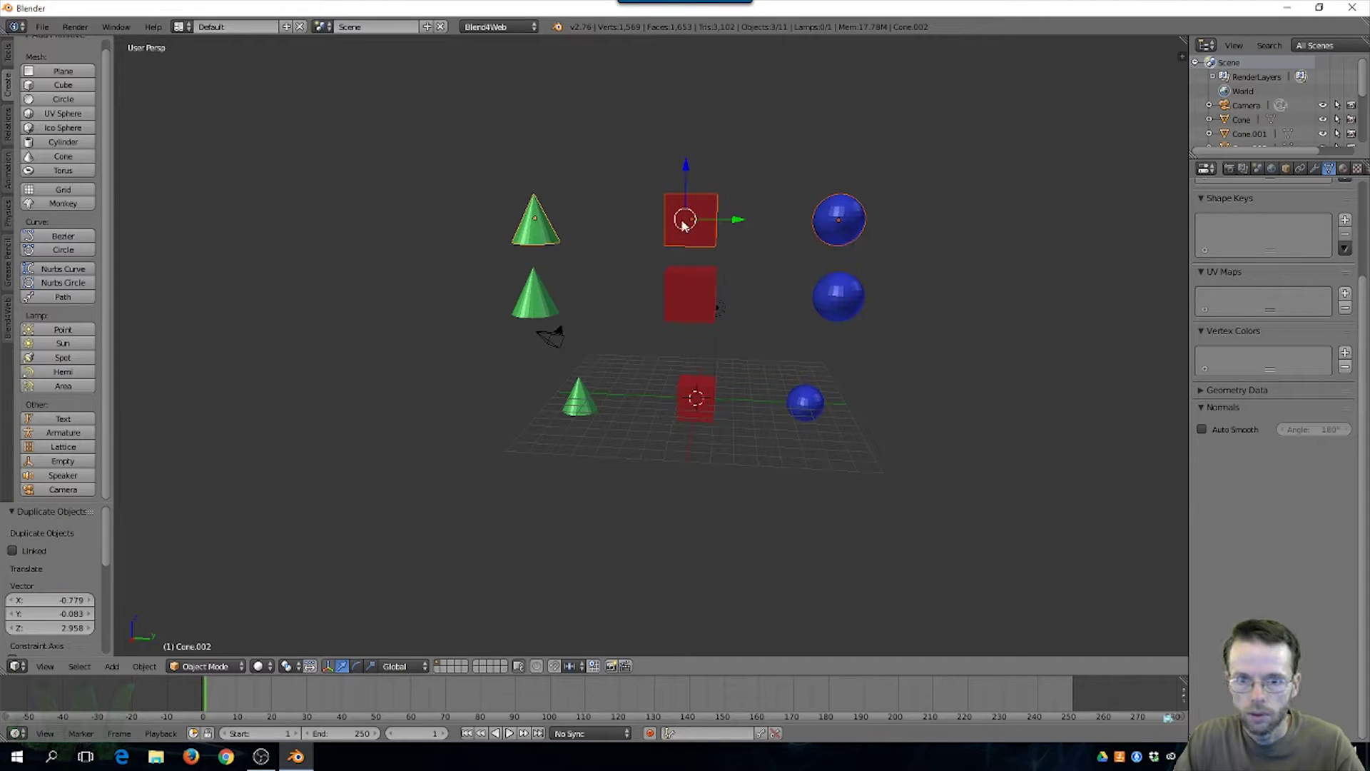
key(s)
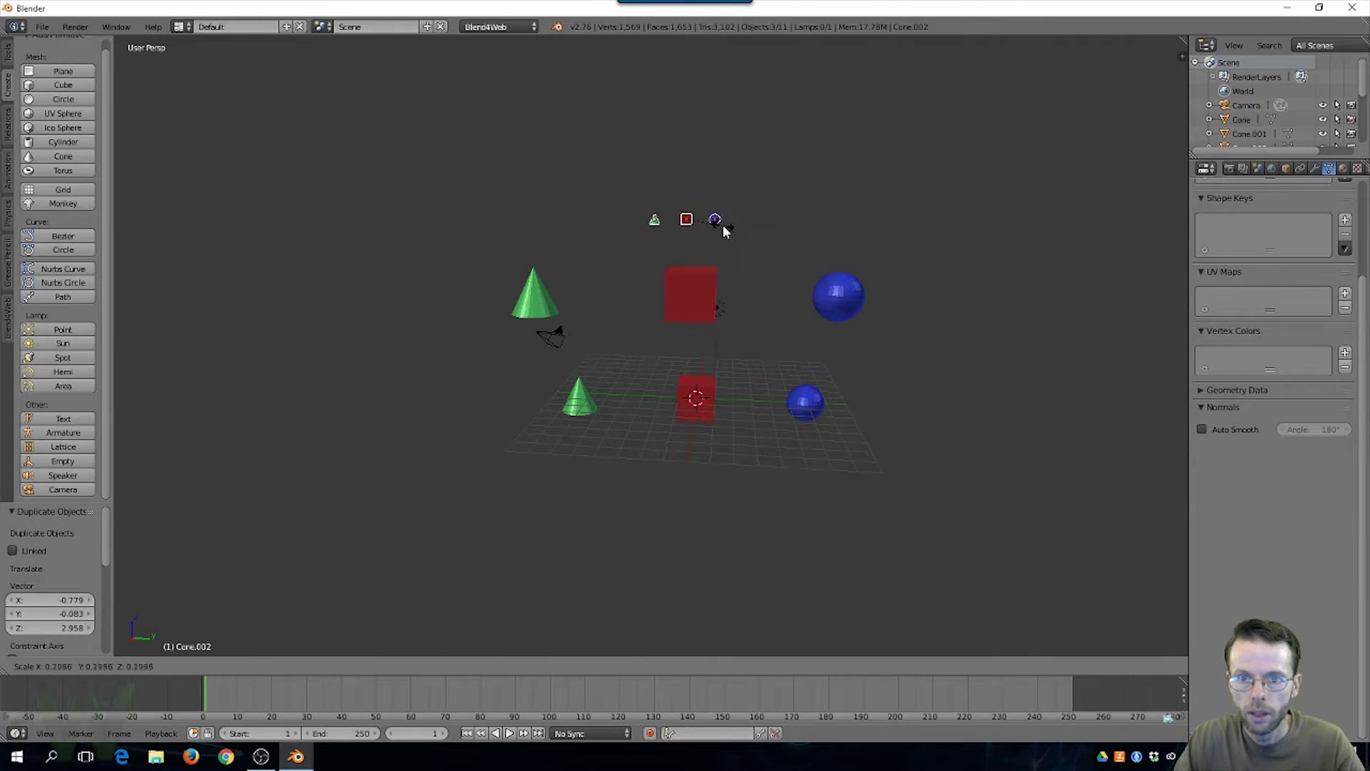
click(724, 226)
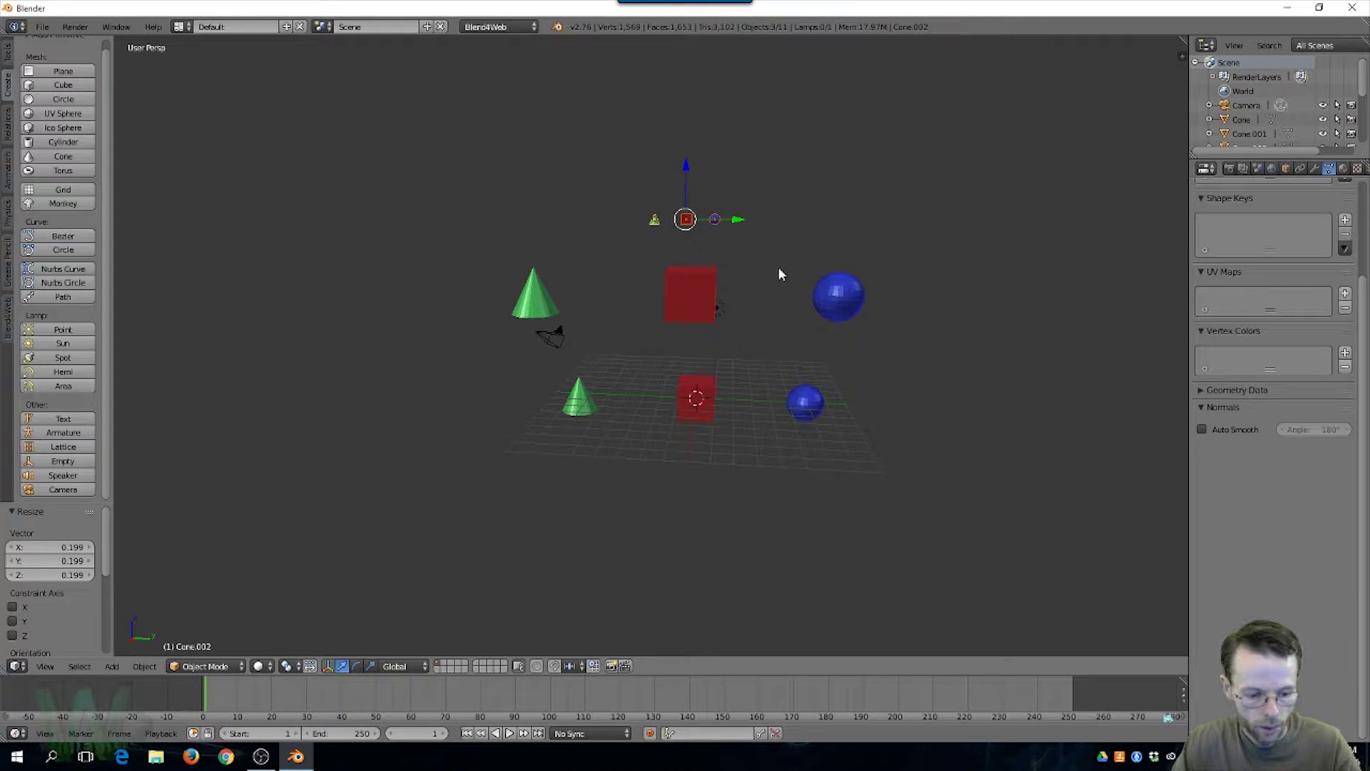
Align the camera to a close view from the right side that shows the rows of shapes face-on
key(KP_1)
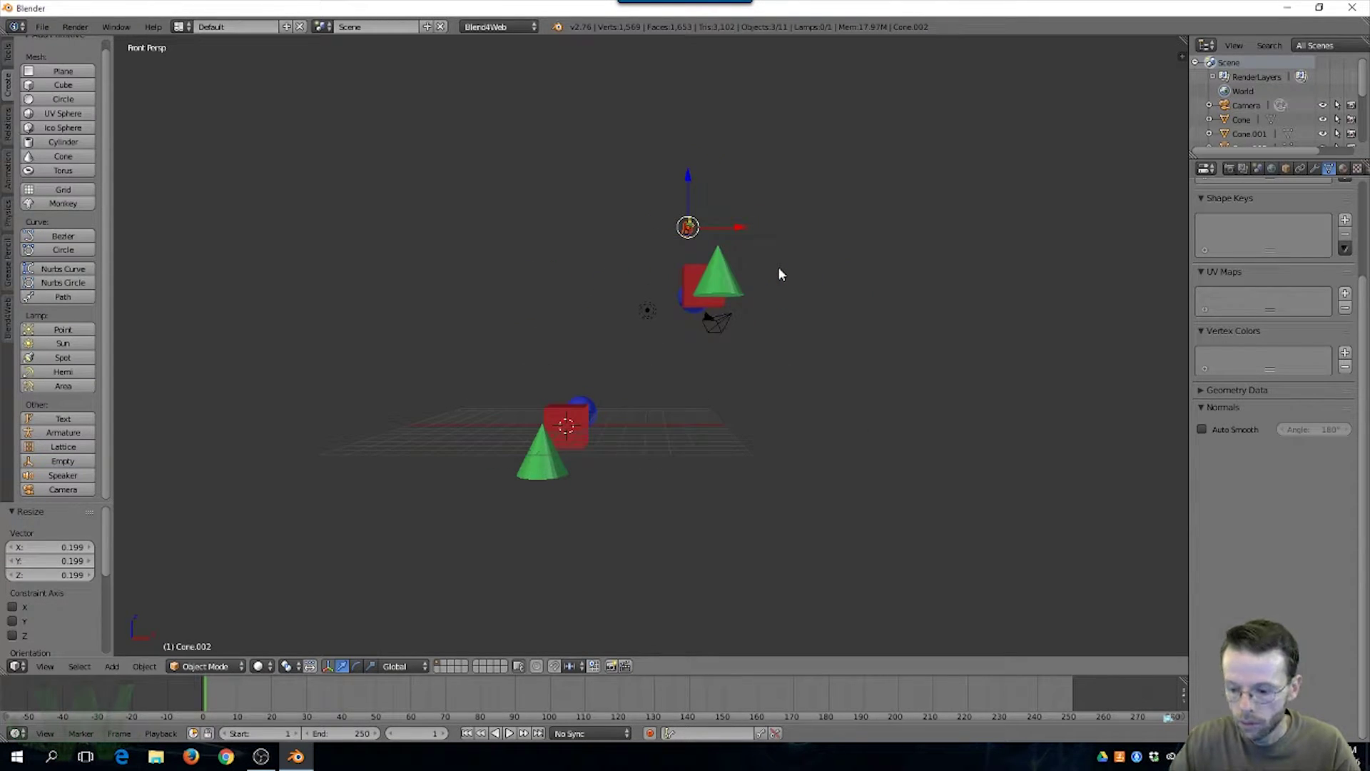
key(KP_3)
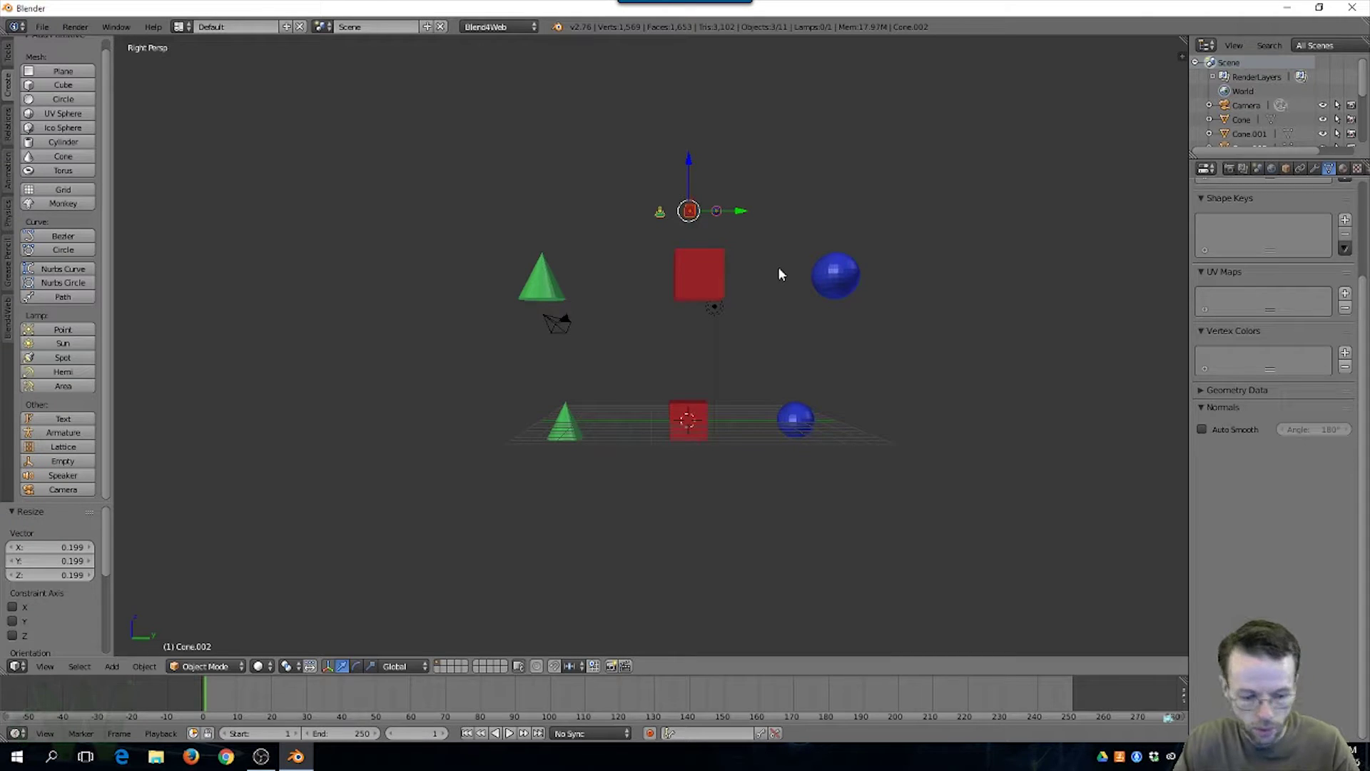
scroll(776, 266, up, 5)
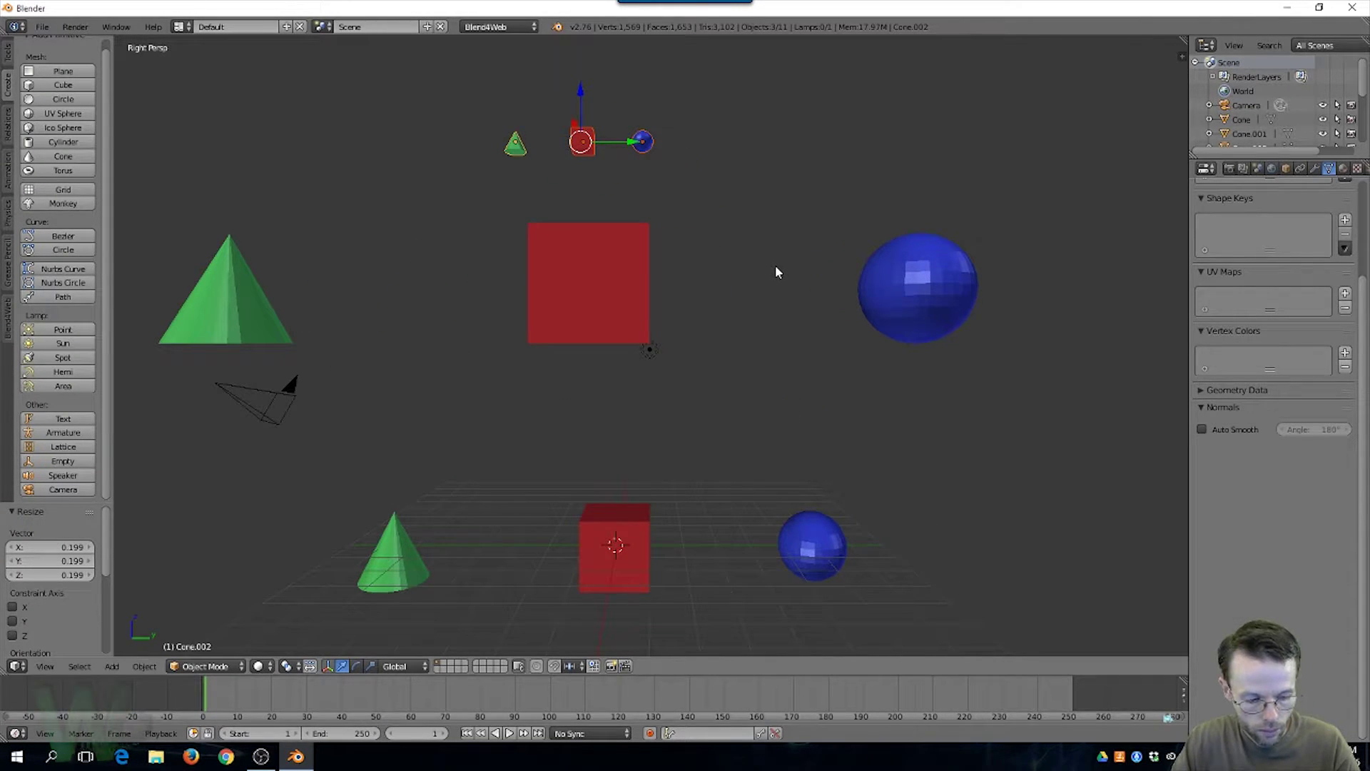
key(ctrl+alt+KP_0)
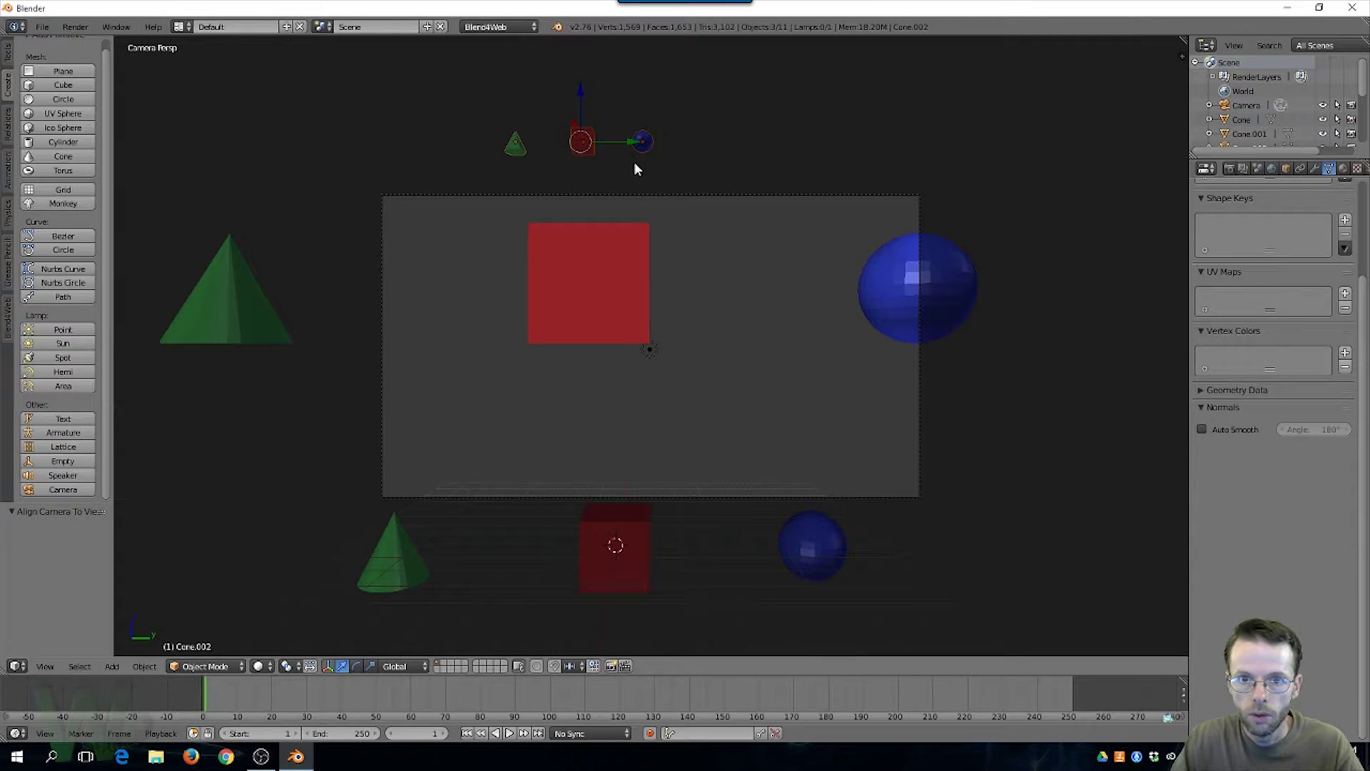
Move the small copies along Y and down along Z into the upper part of the camera frame
drag(639, 142, 717, 142)
drag(658, 106, 654, 178)
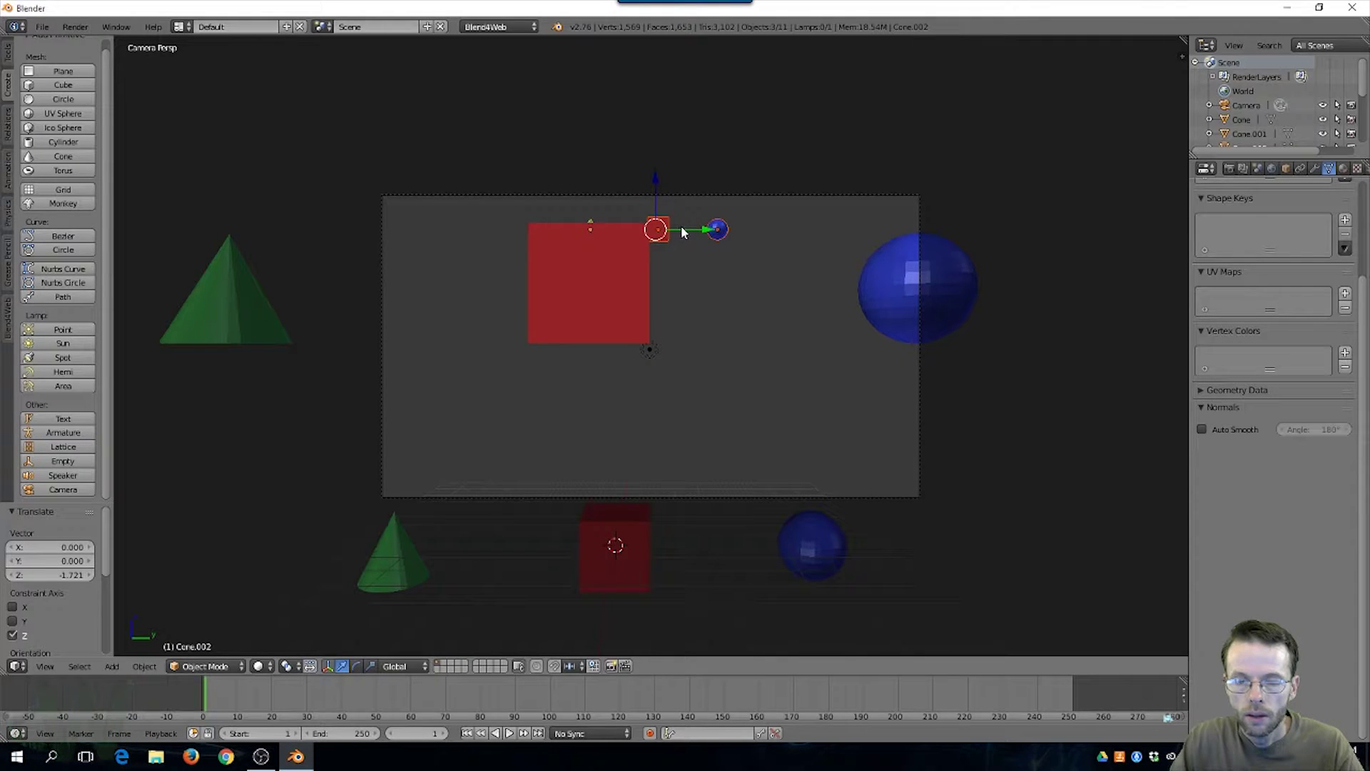
drag(655, 174, 648, 231)
Move the small copies about 4.5 units along X toward the camera and return to the camera view
middle_drag(737, 281, 632, 290)
drag(604, 287, 361, 289)
key(KP_0)
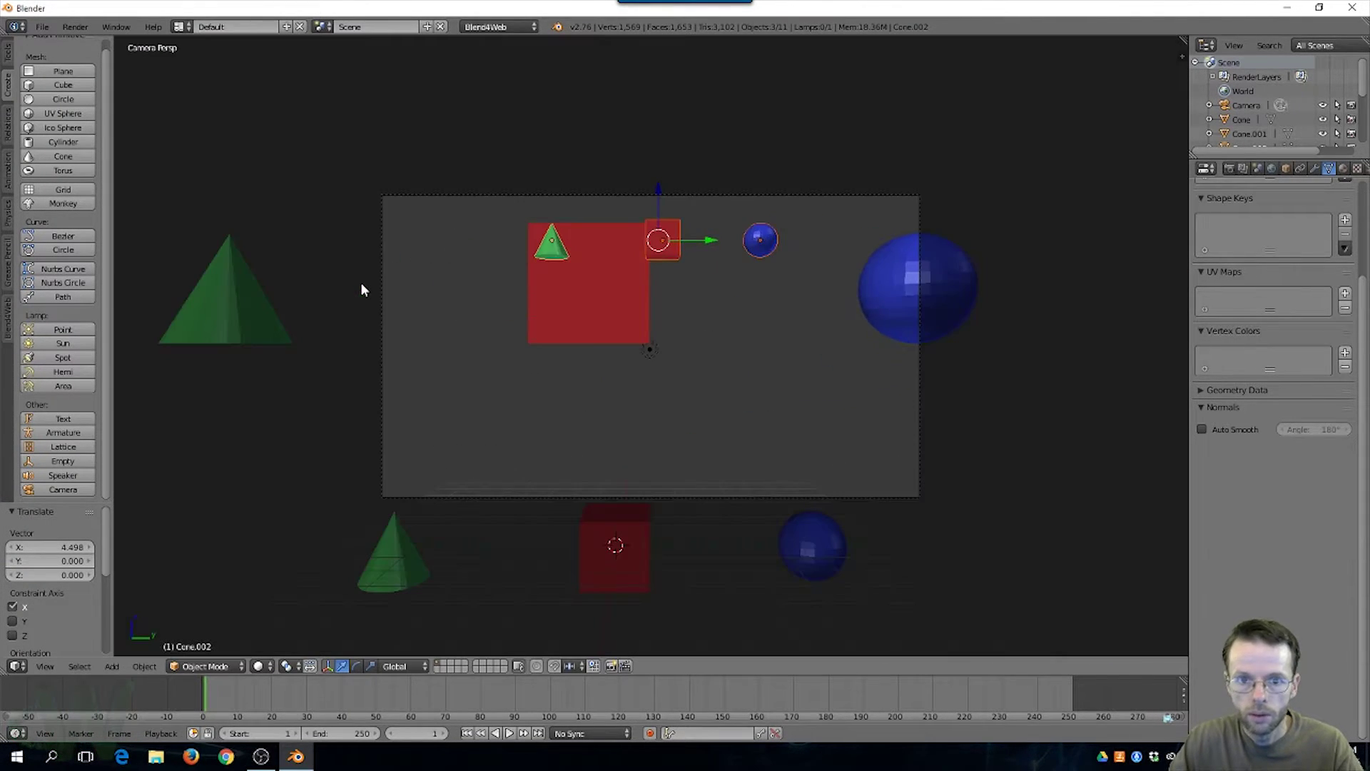
Lower the small copies about 2.4 units along Z and center them along Y near the camera frame's lower edge
drag(658, 191, 632, 379)
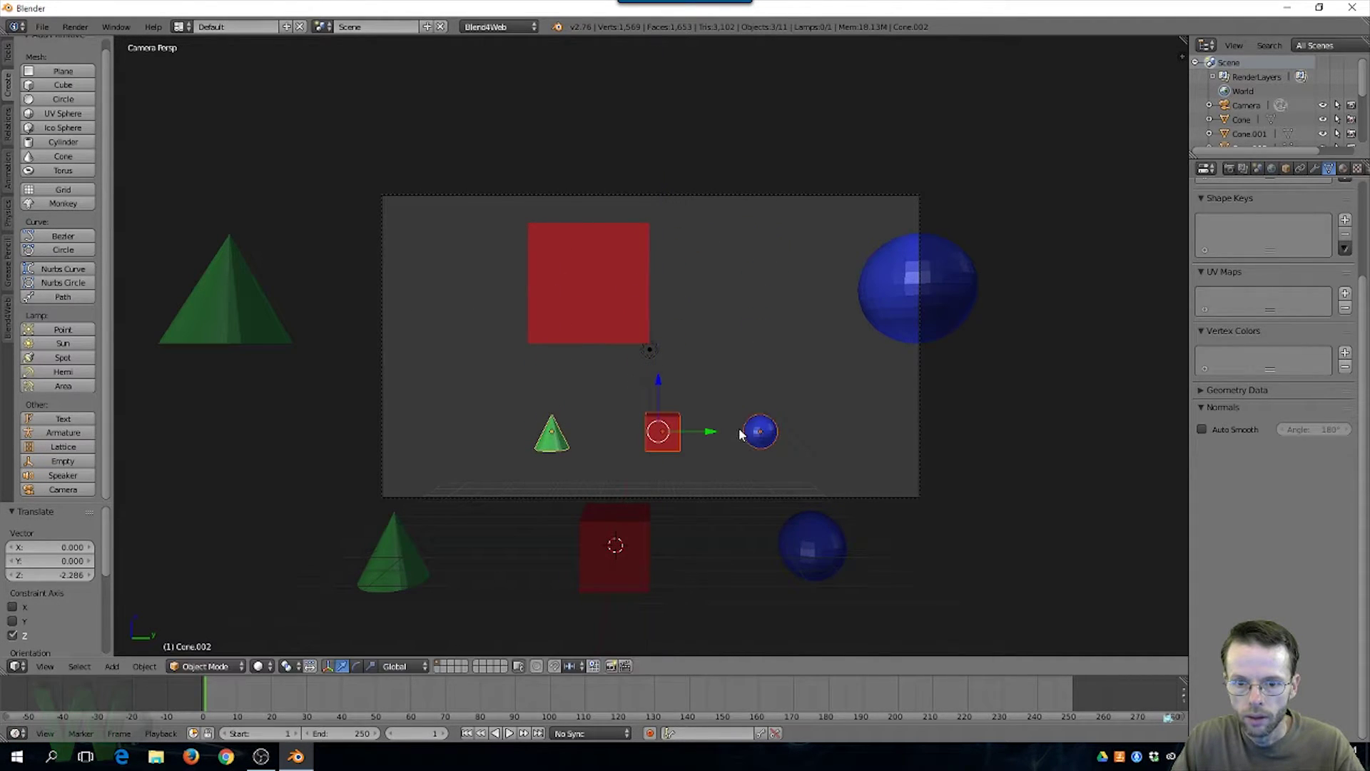
drag(713, 437, 679, 435)
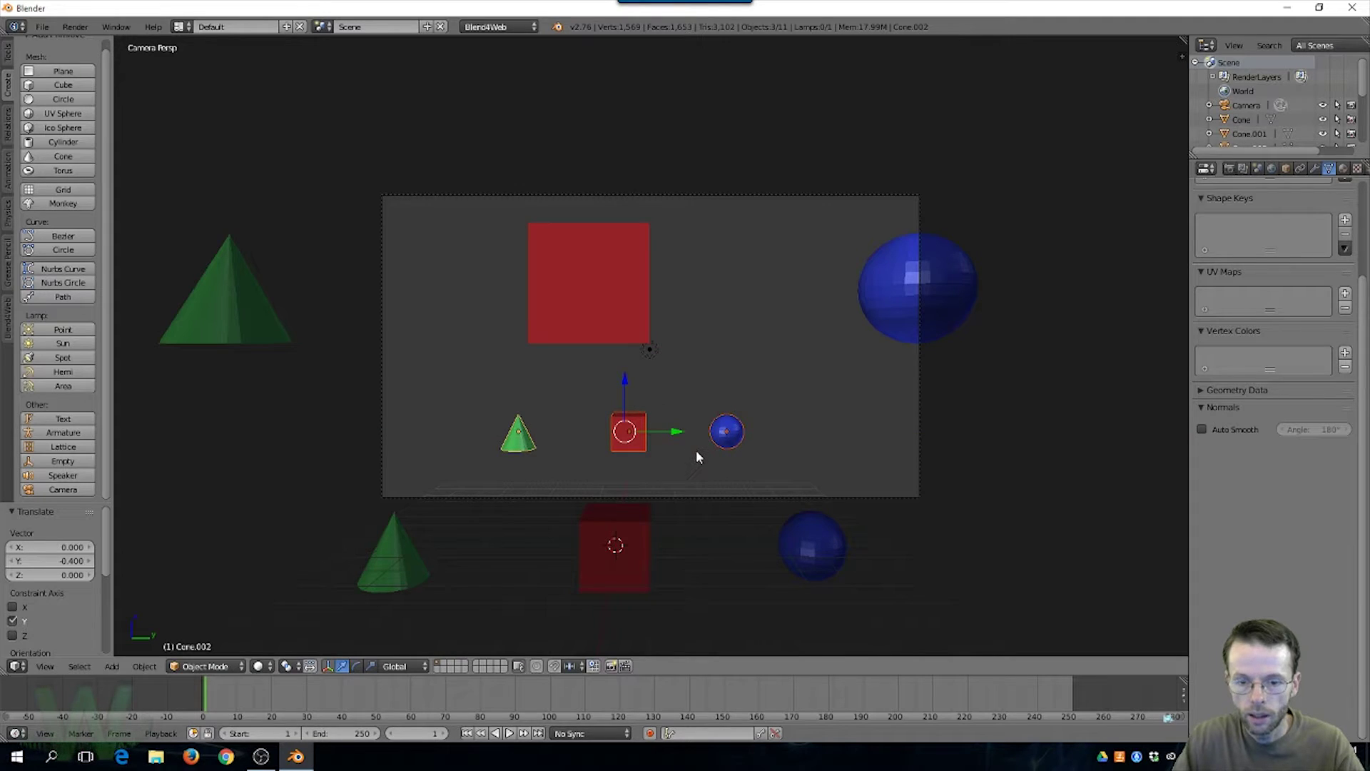
drag(623, 390, 624, 392)
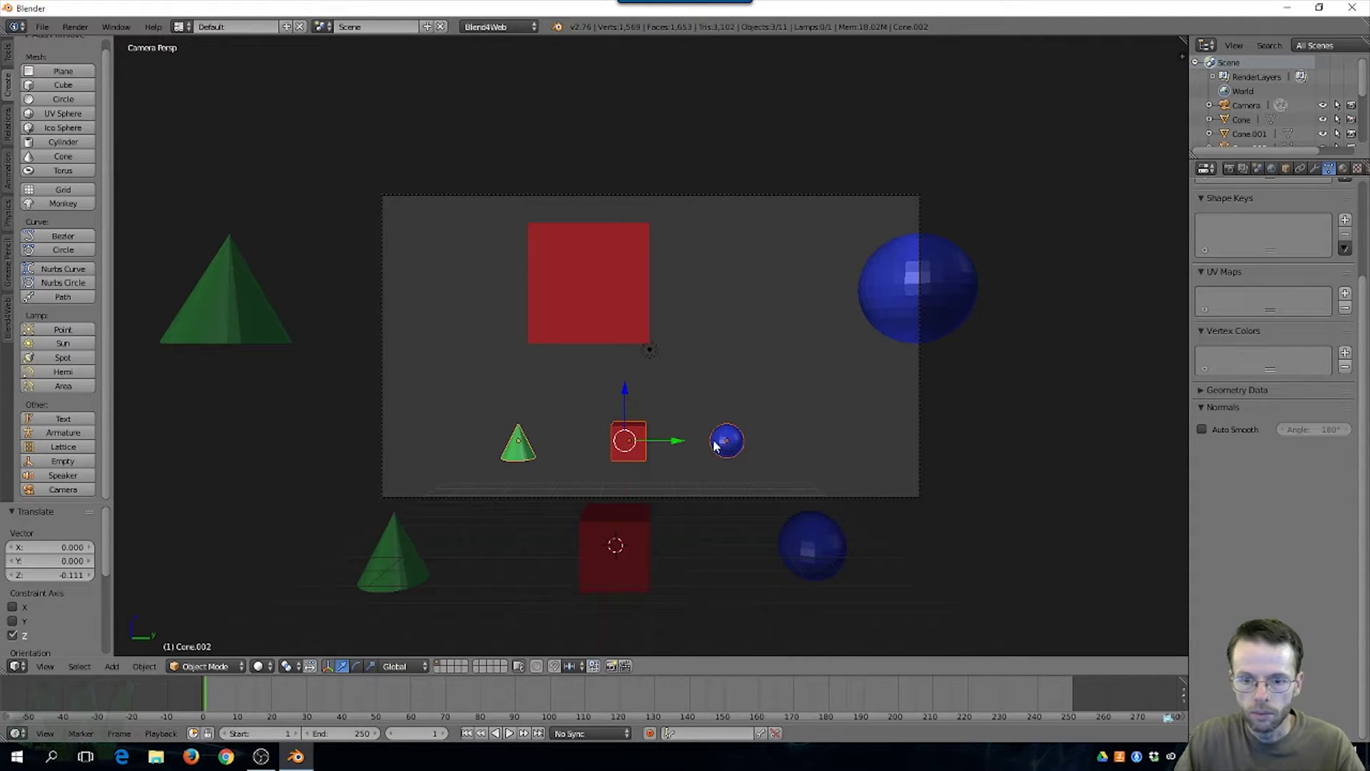
drag(680, 440, 700, 441)
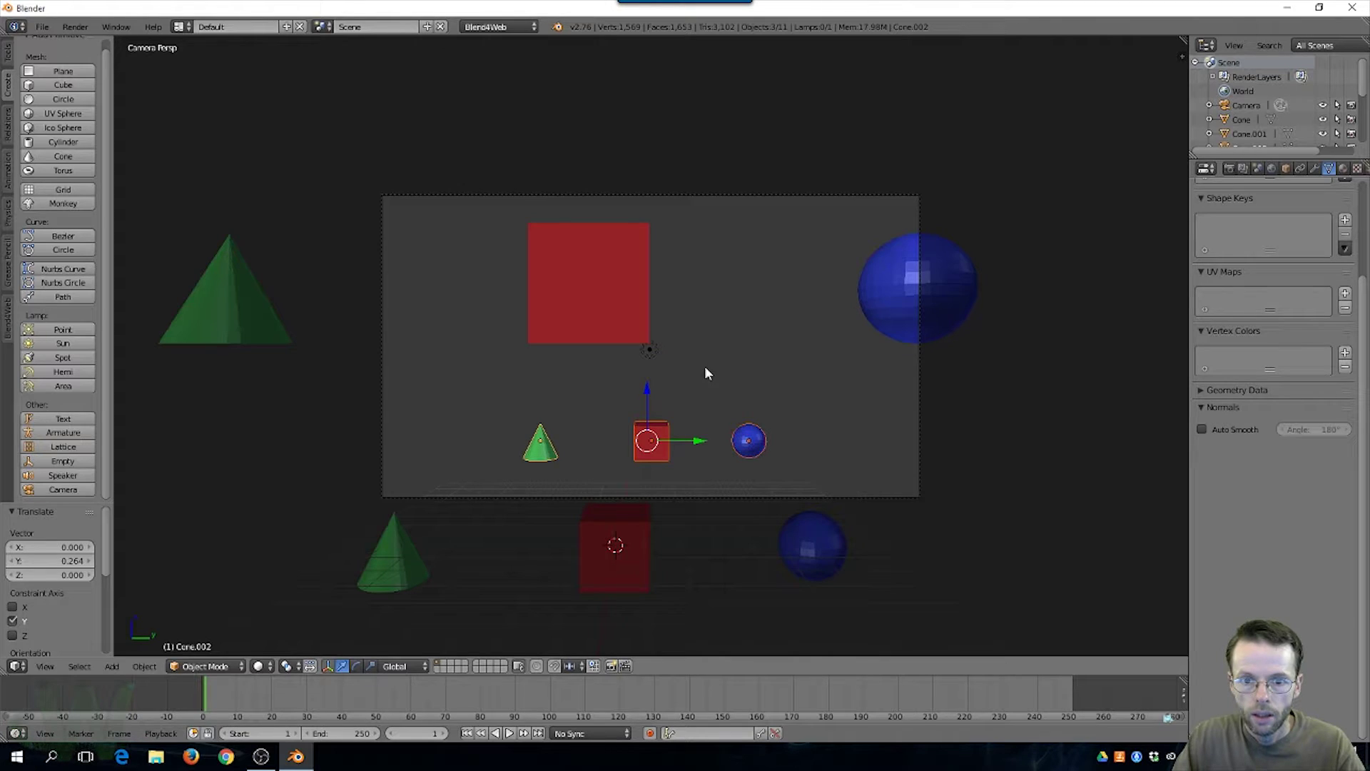
Parent the small cone, cube and sphere copies to the camera with the Object option
right_click(540, 454)
shift+right_click(657, 444)
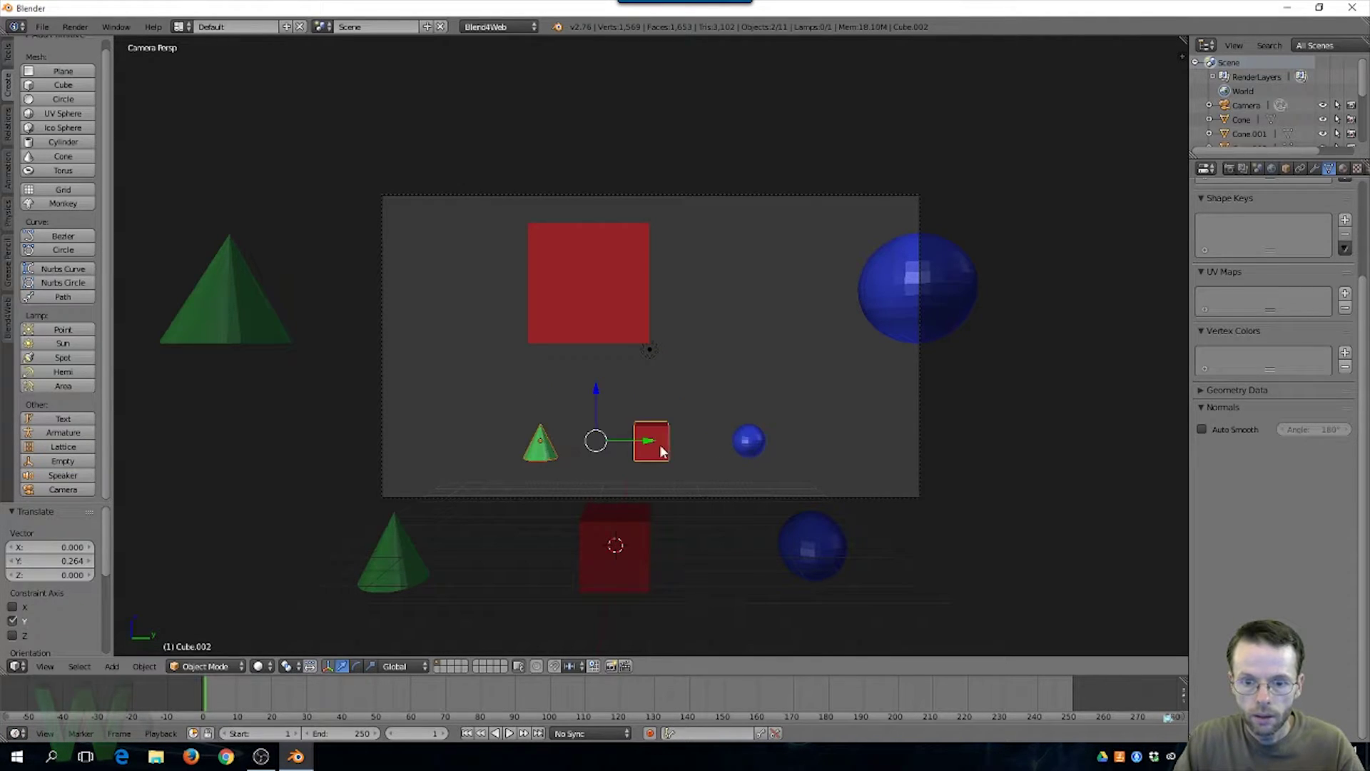
shift+right_click(746, 447)
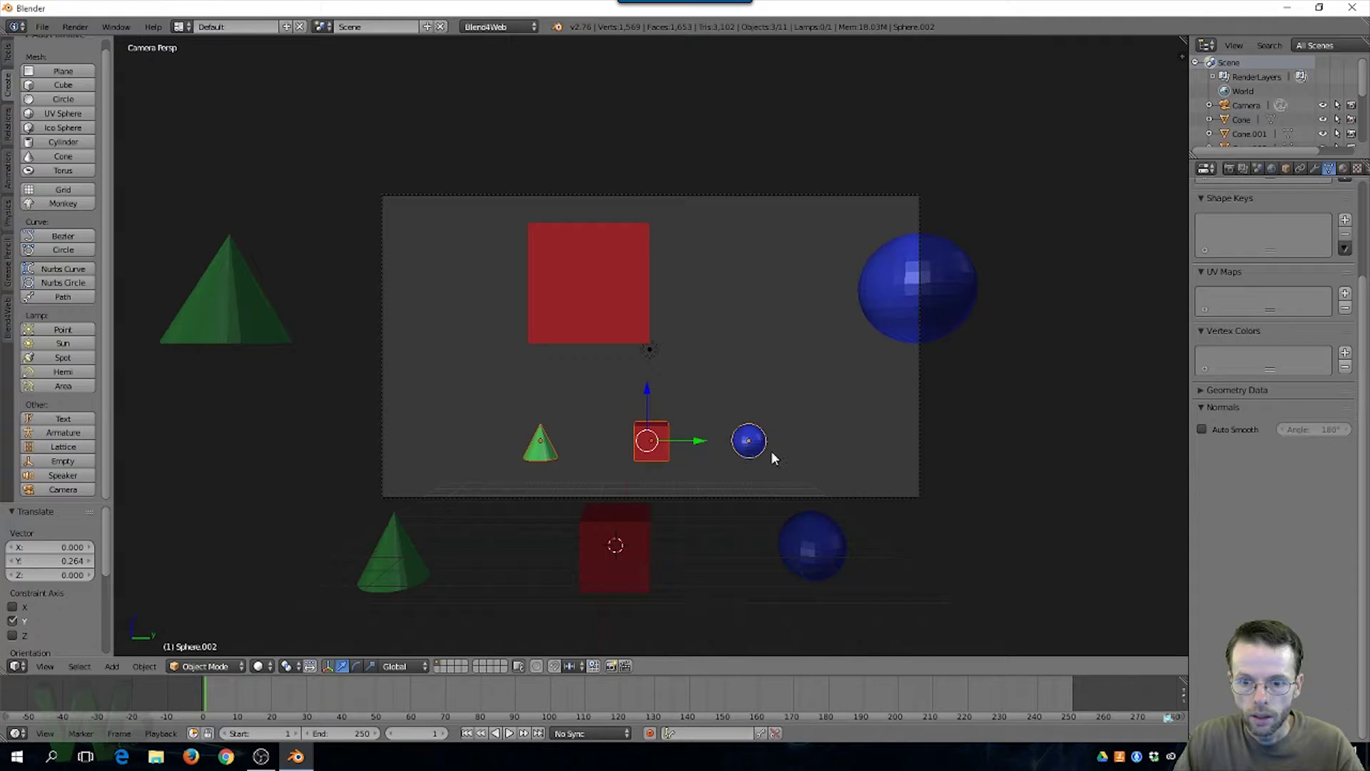
shift+right_click(920, 406)
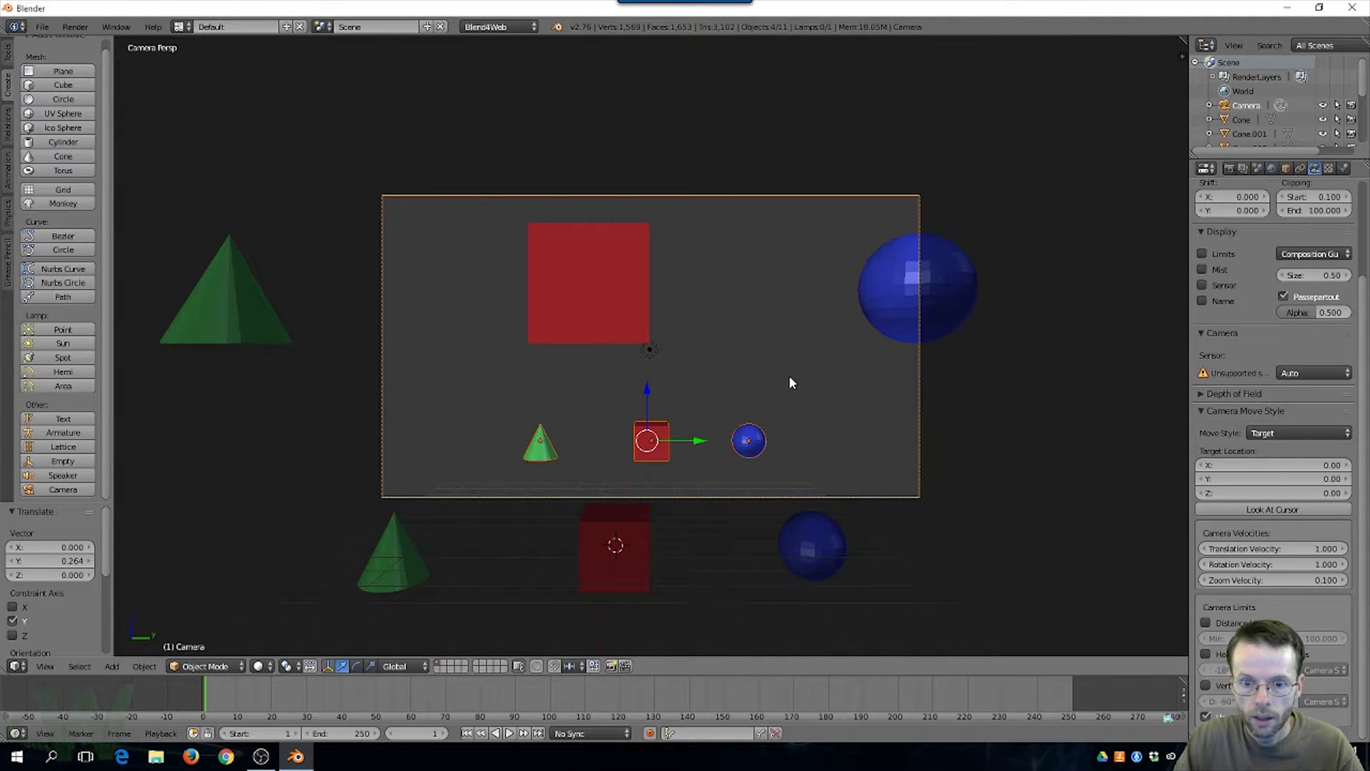
key(ctrl+p)
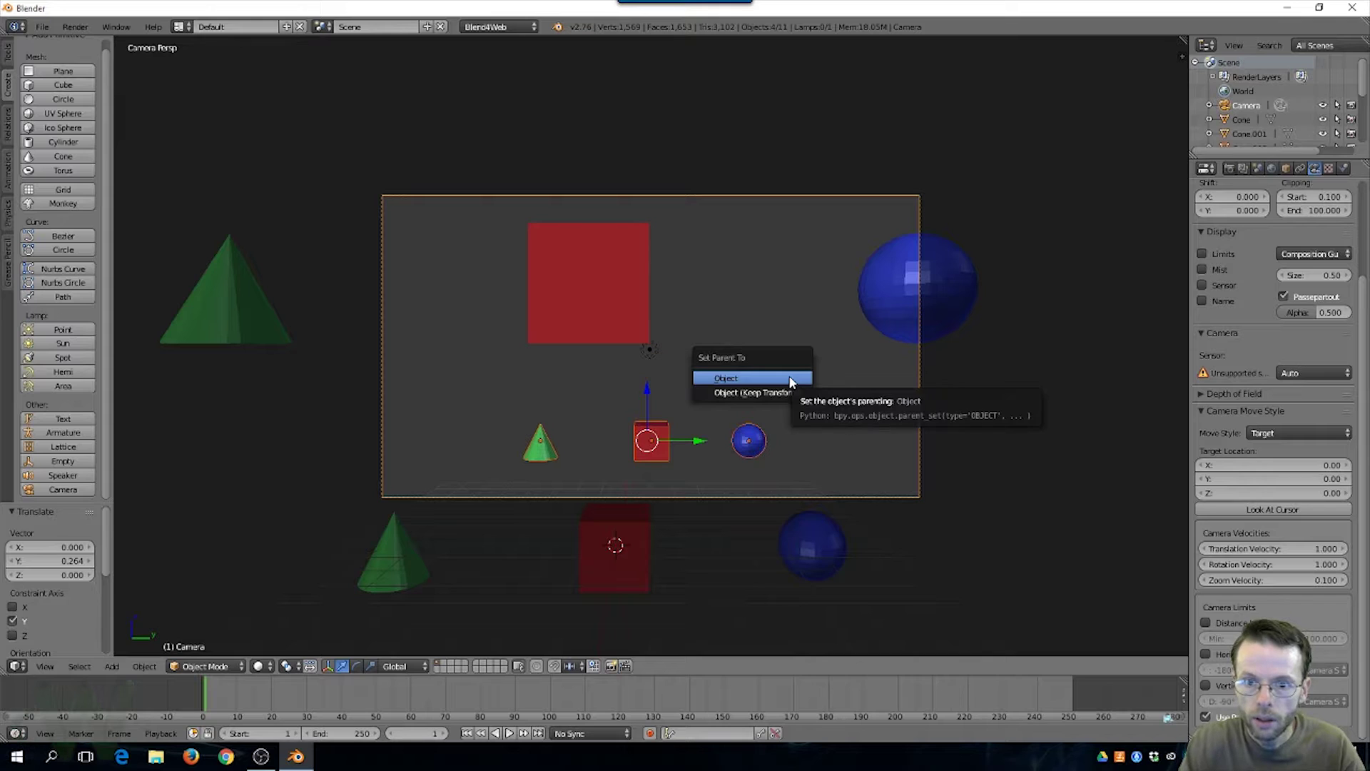
click(789, 378)
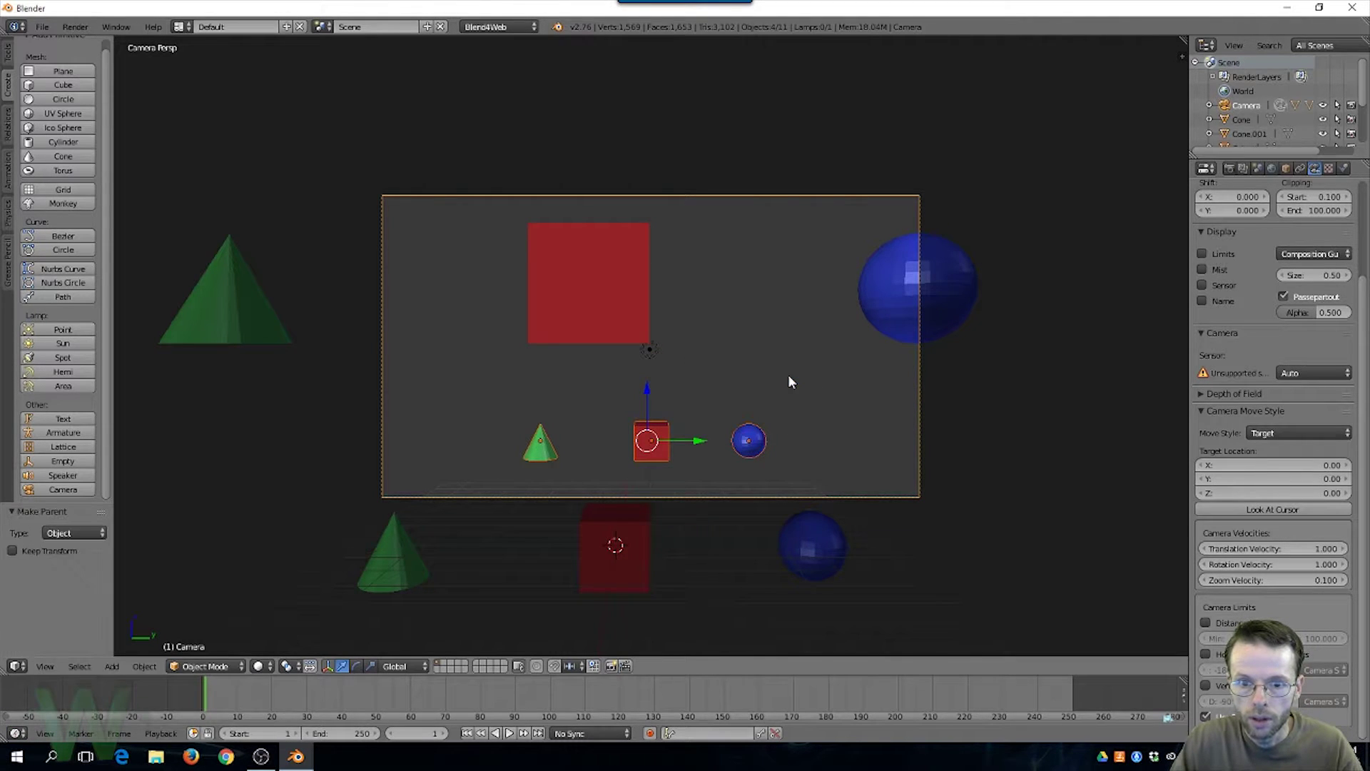
Select only the camera and raise it about 0.45 units along Z together with its parented copies
scroll(789, 380, down, 3)
middle_drag(880, 405, 738, 444)
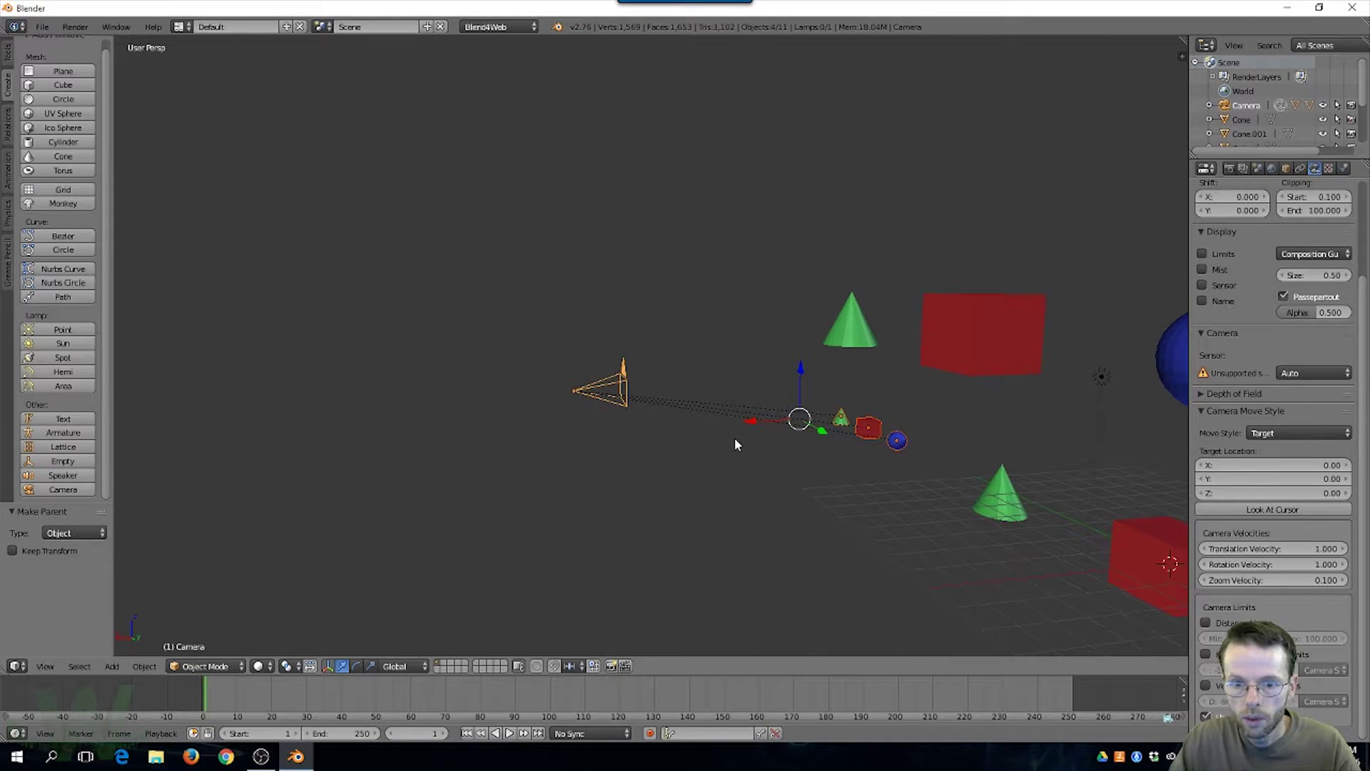
key(a)
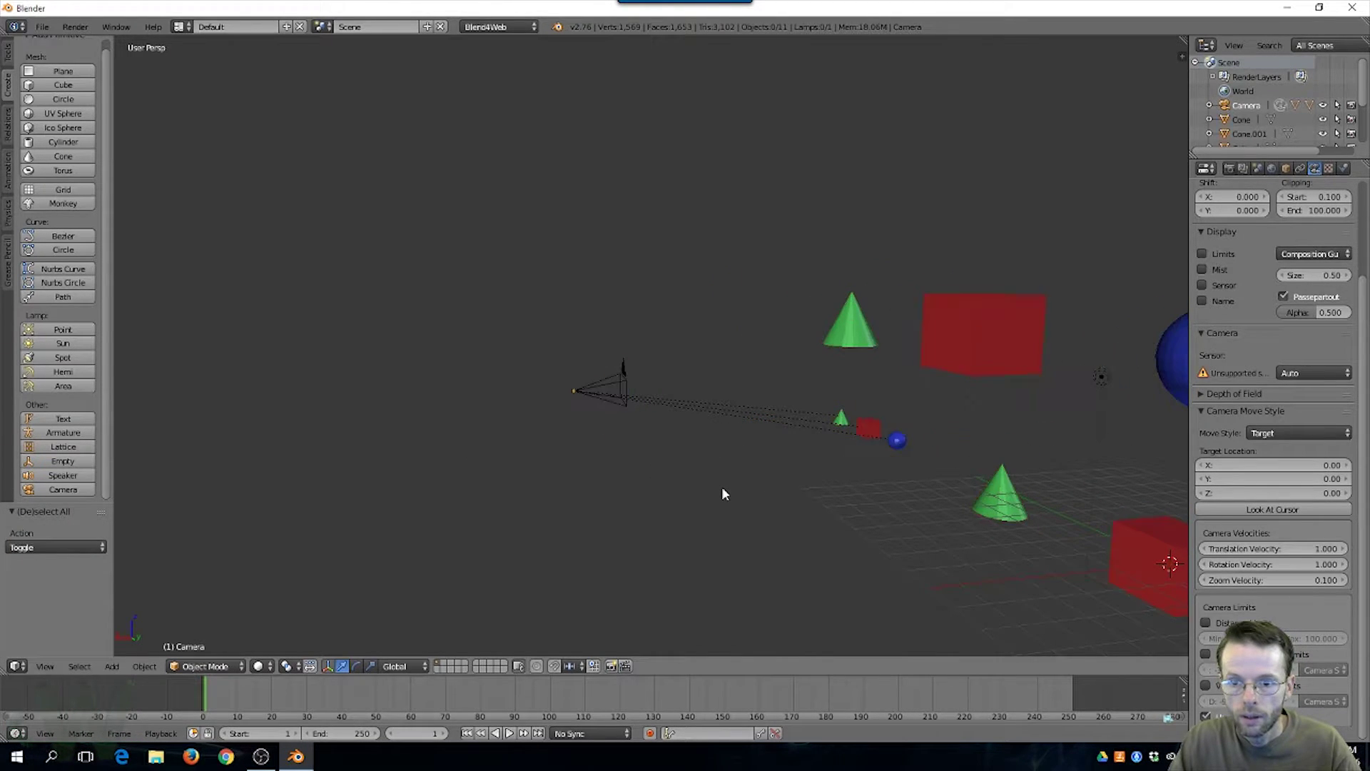
right_click(623, 365)
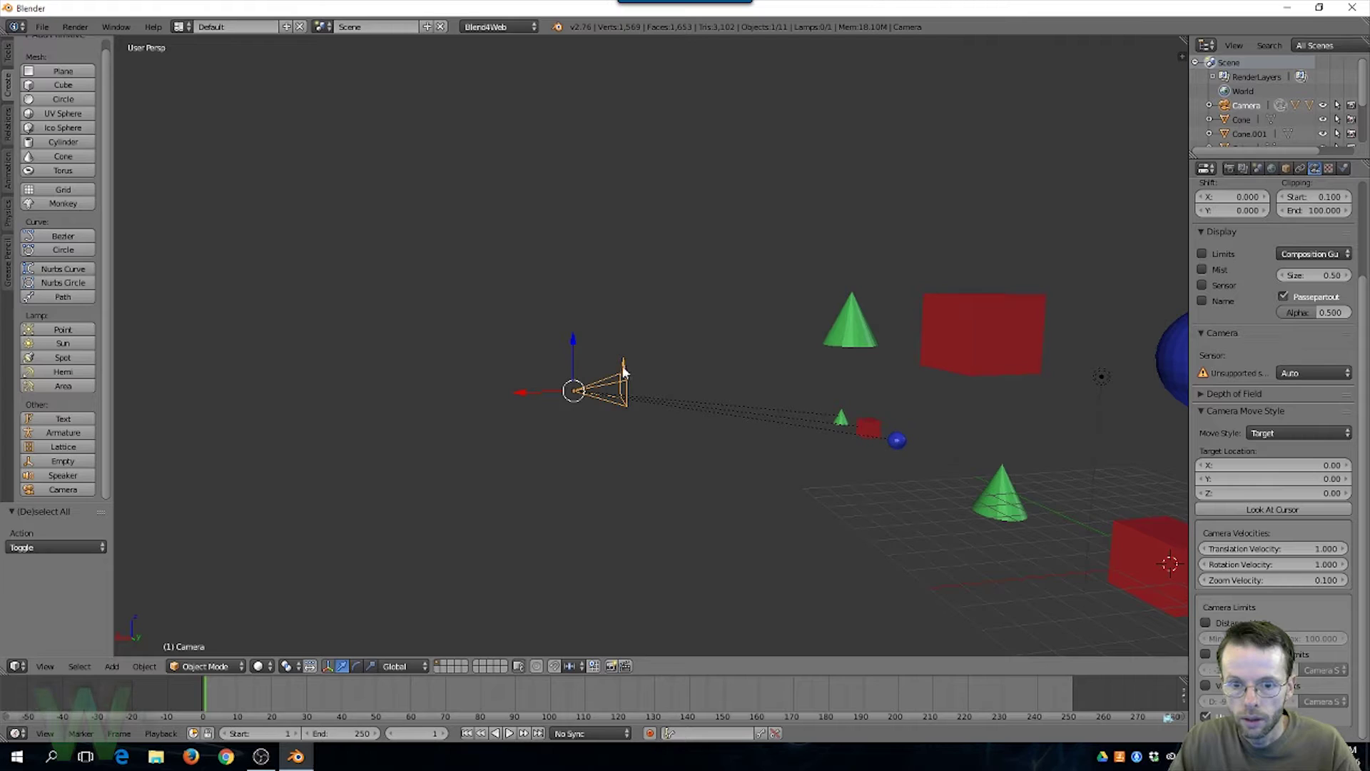
key(g)
key(z)
click(581, 336)
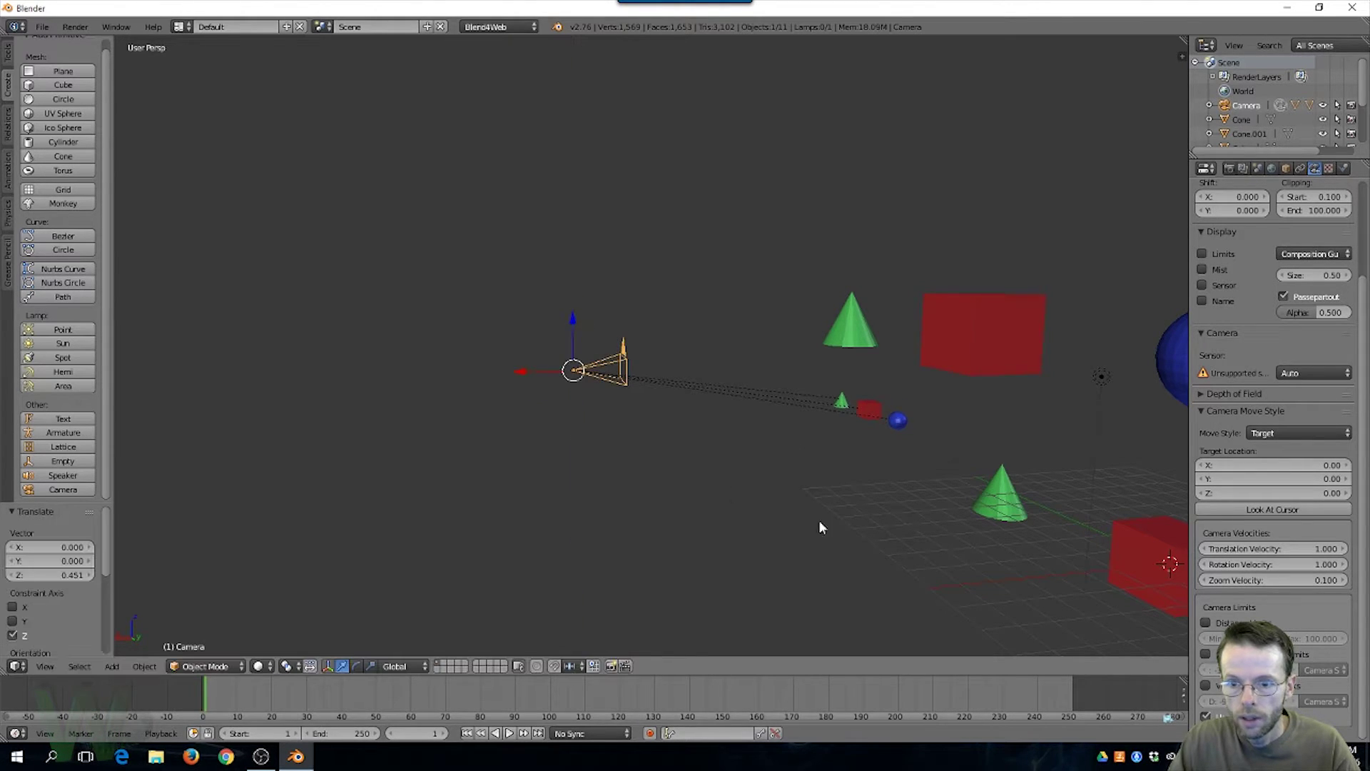
Run a Fast Preview of the scene, rotate the view to check that the small copies follow the camera, and close the preview
click(1229, 168)
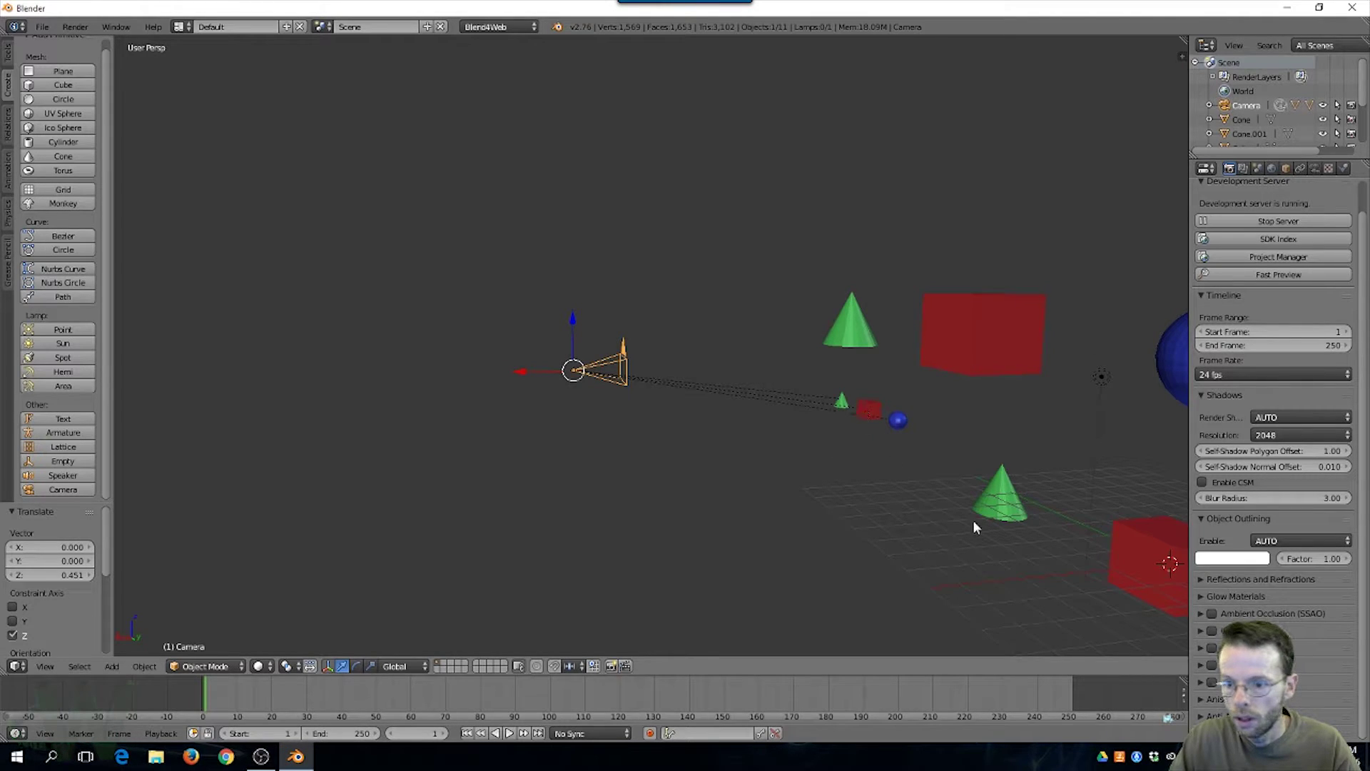
click(1258, 278)
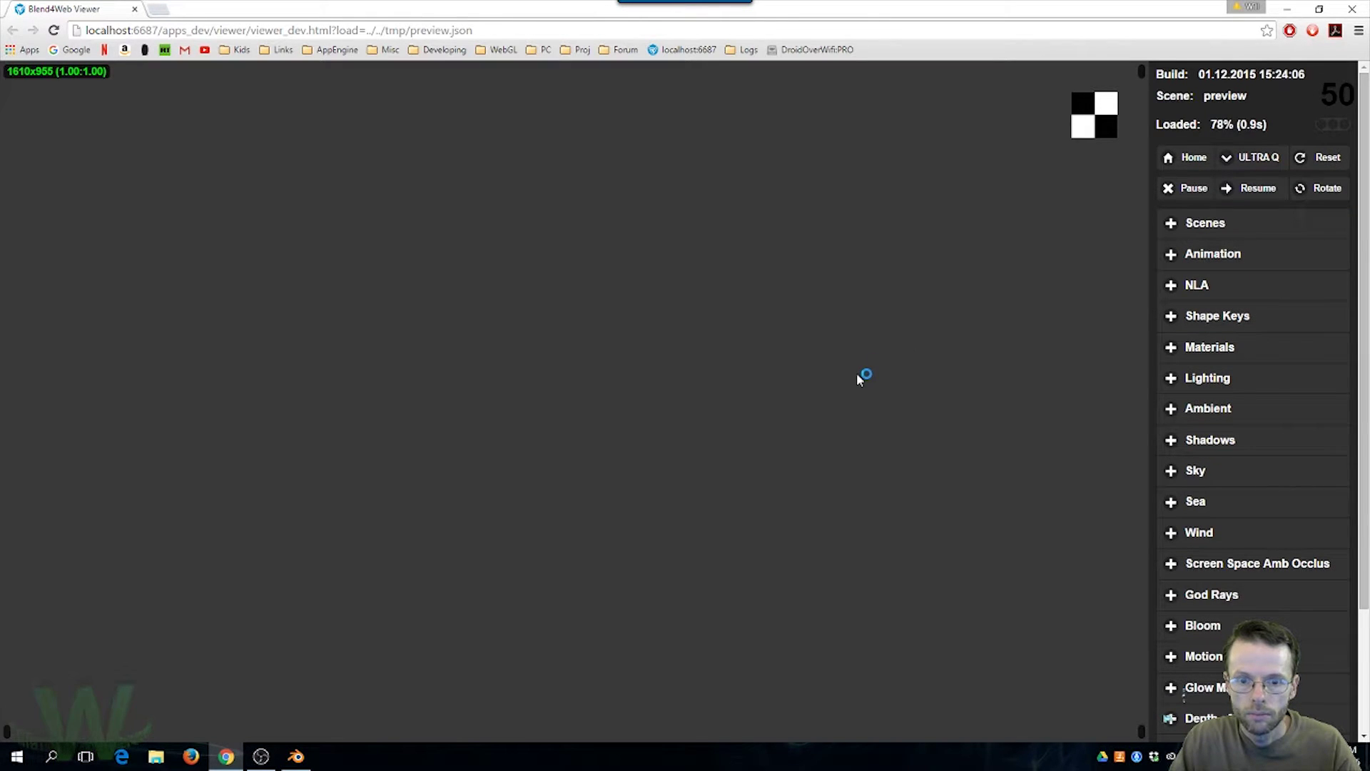
click(806, 391)
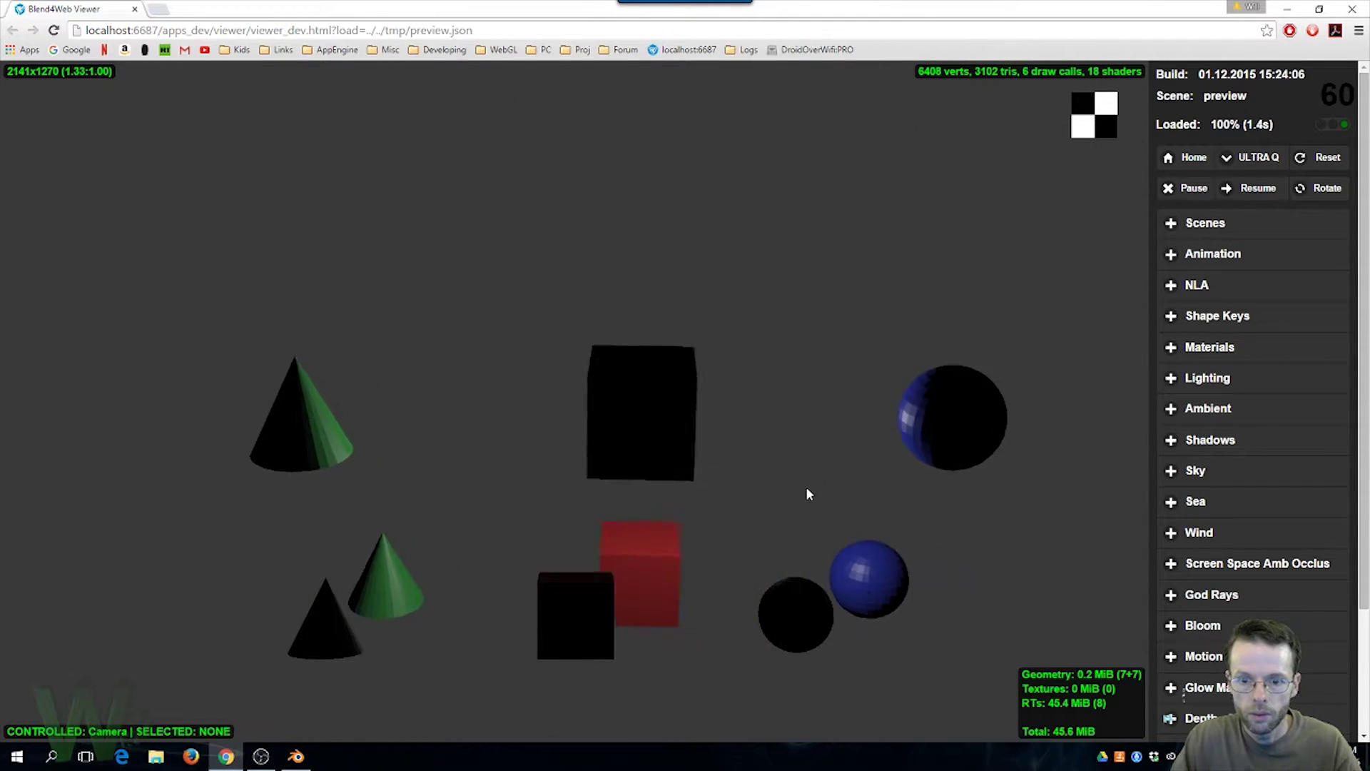
click(760, 483)
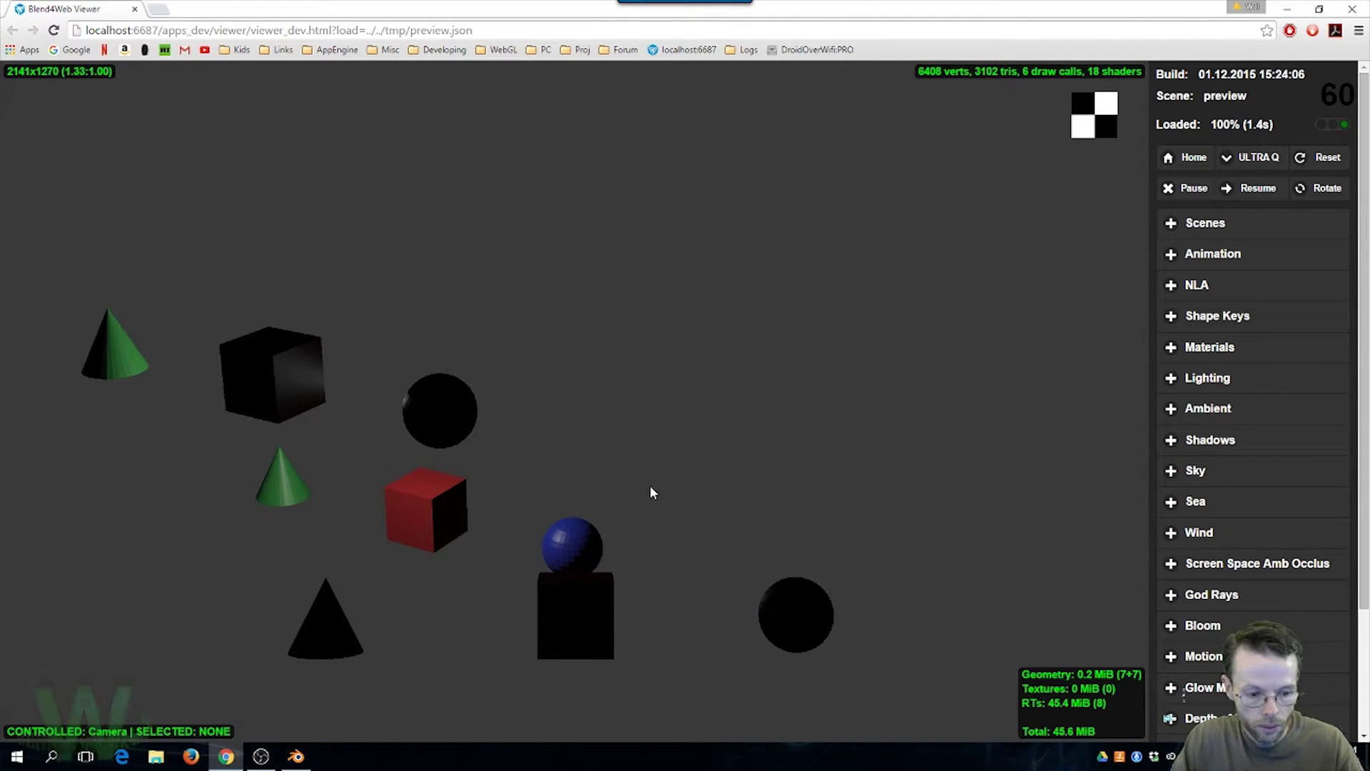
click(134, 9)
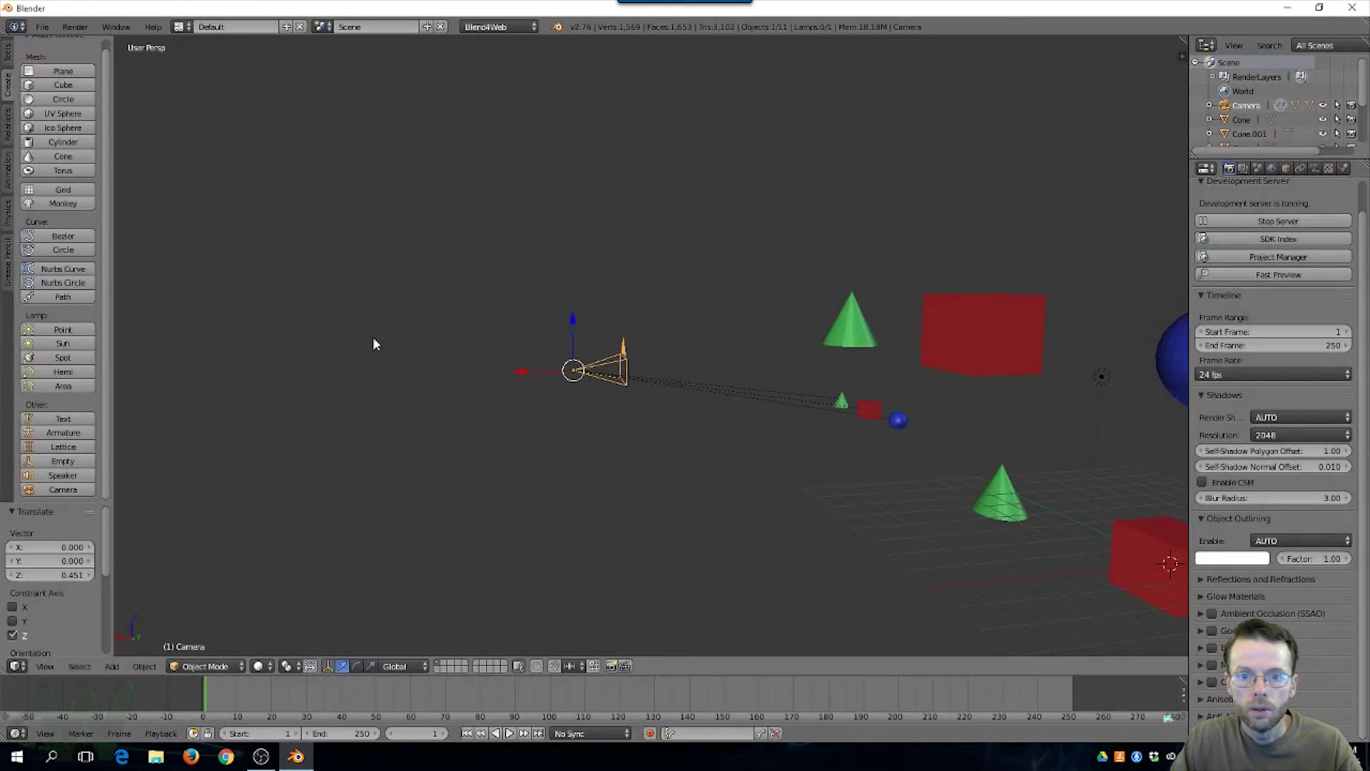
Duplicate the lamp and place the copy just behind and above the camera, shifting it about 2.6 units along Y
right_click(1102, 379)
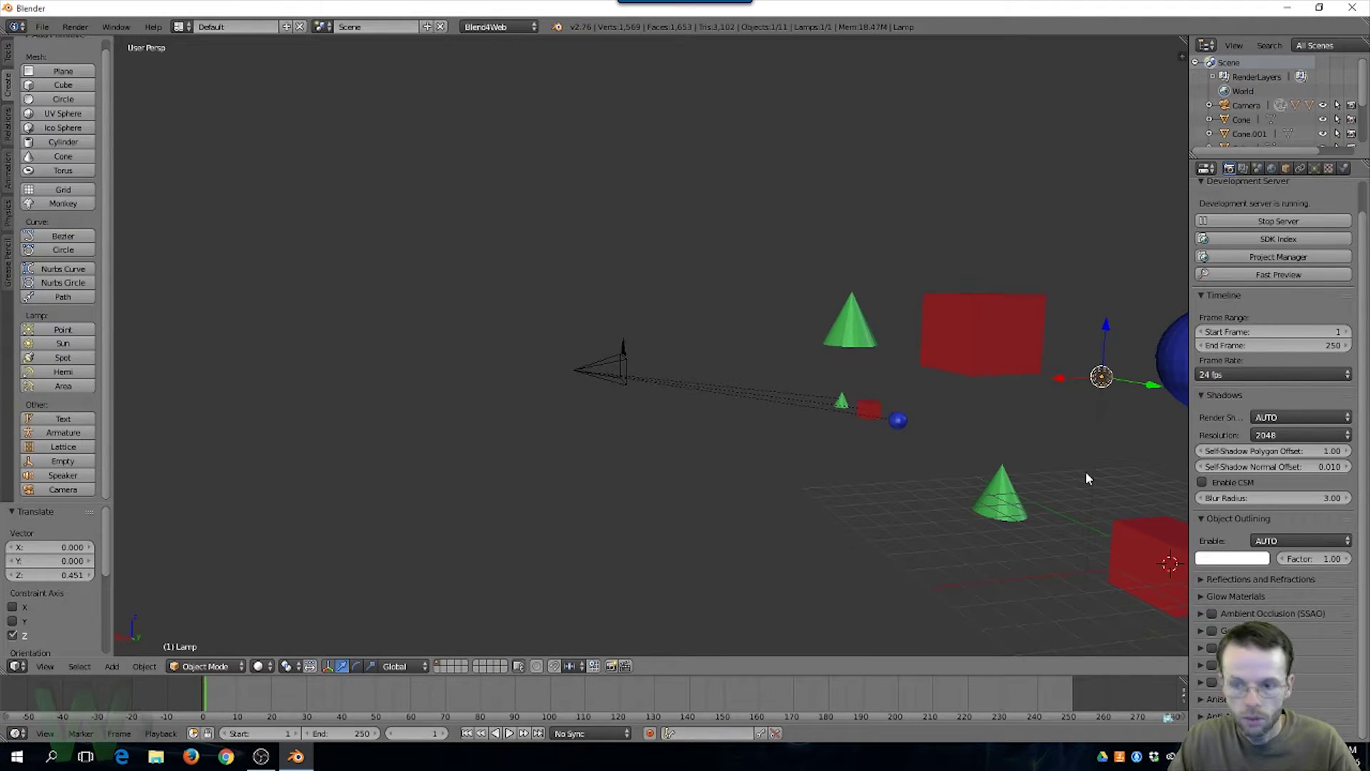
key(shift+d)
click(518, 420)
middle_drag(685, 438, 446, 292)
drag(485, 327, 390, 326)
middle_drag(413, 358, 700, 432)
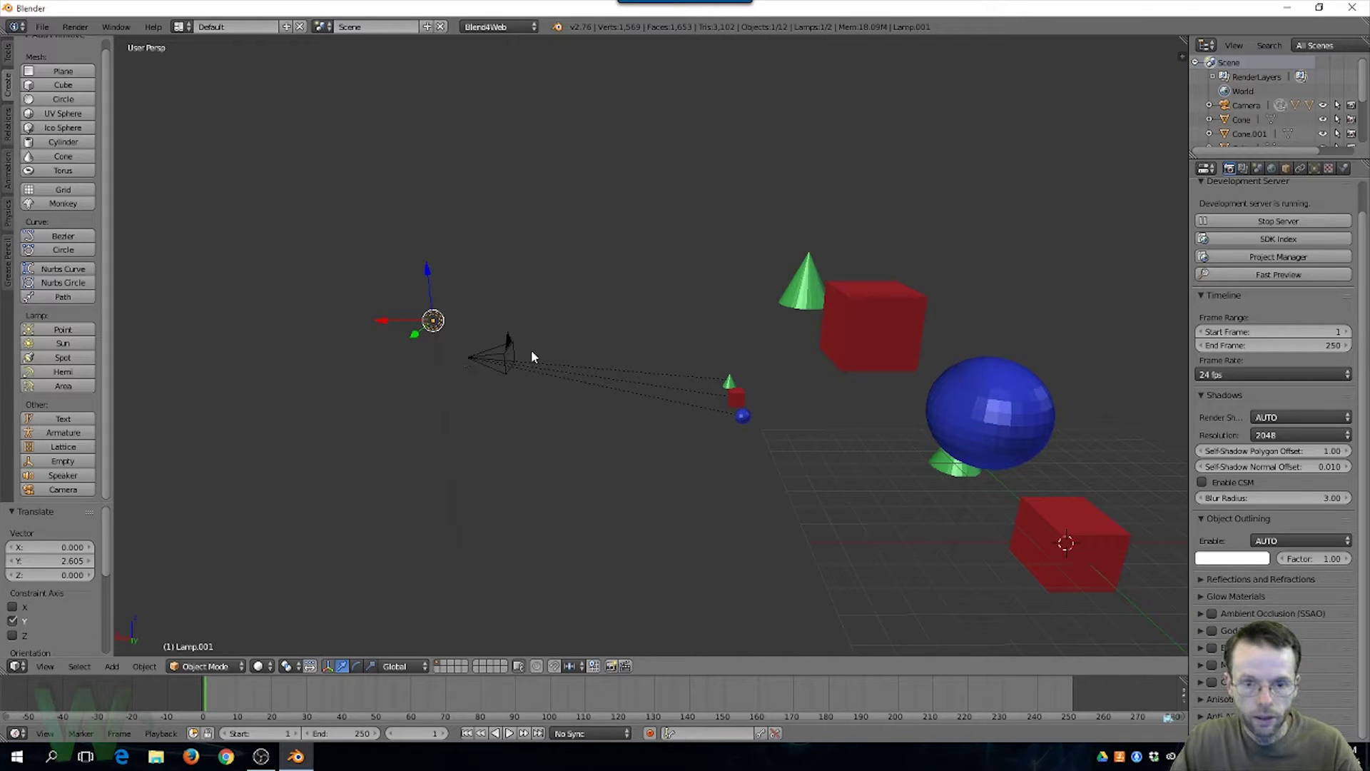
Parent the duplicated lamp to the camera with the Object option
shift+right_click(511, 335)
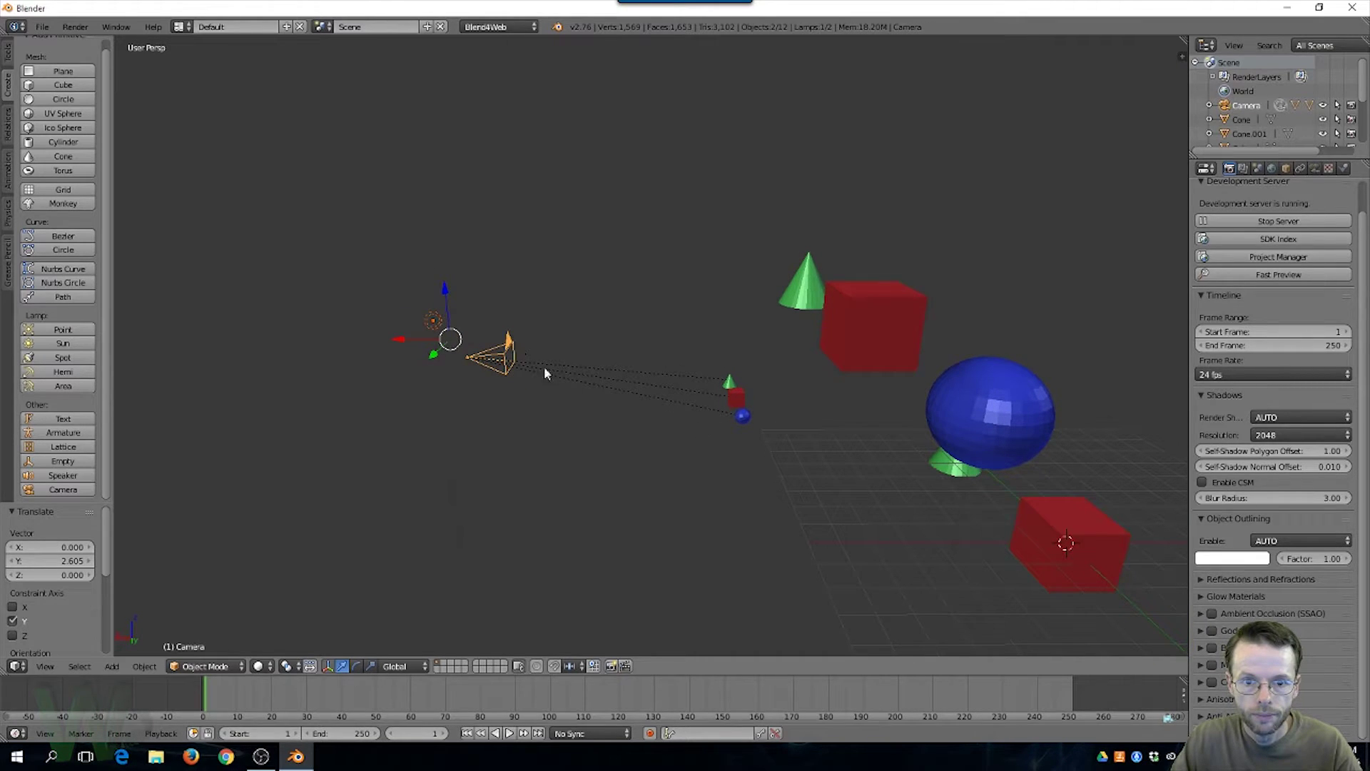
key(ctrl+p)
click(588, 400)
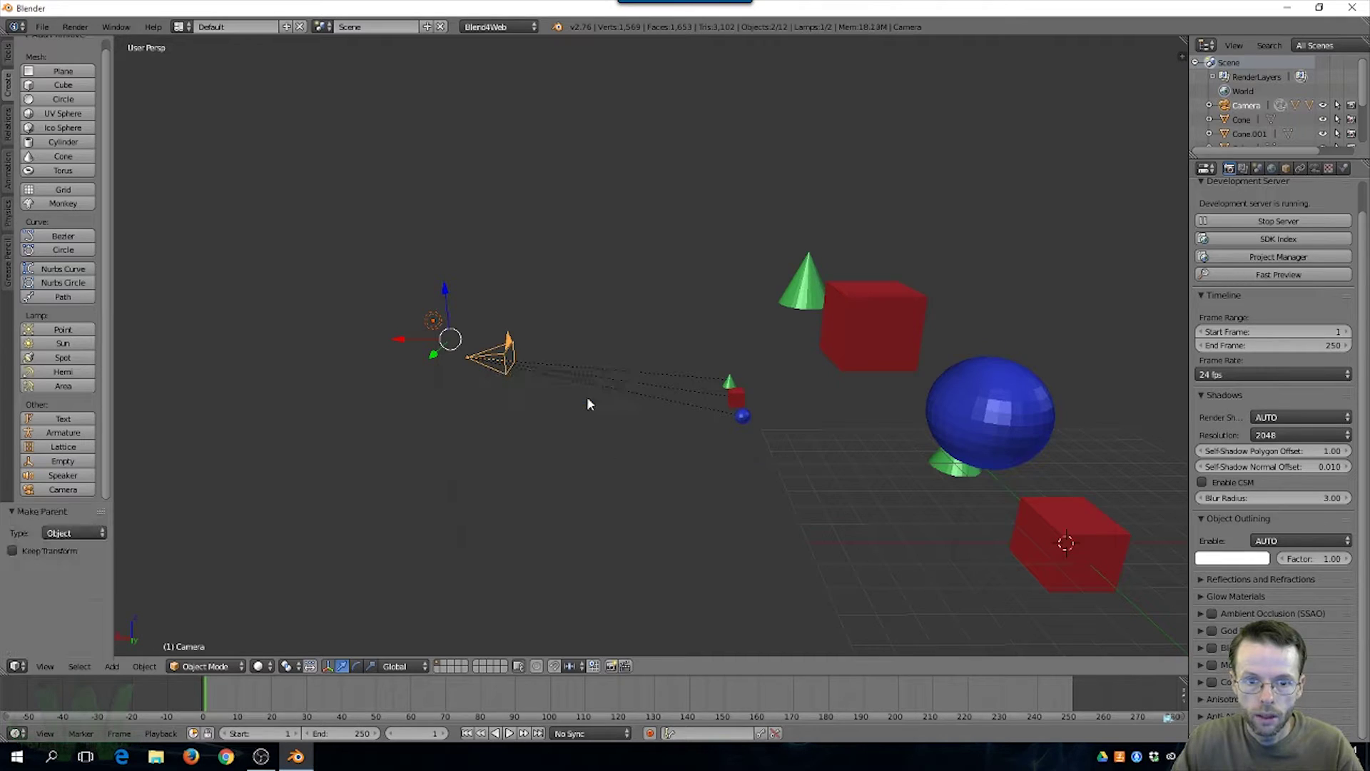
Preview the scene again, orbit around the shapes to check the camera-mounted lighting, and close the preview
click(1204, 277)
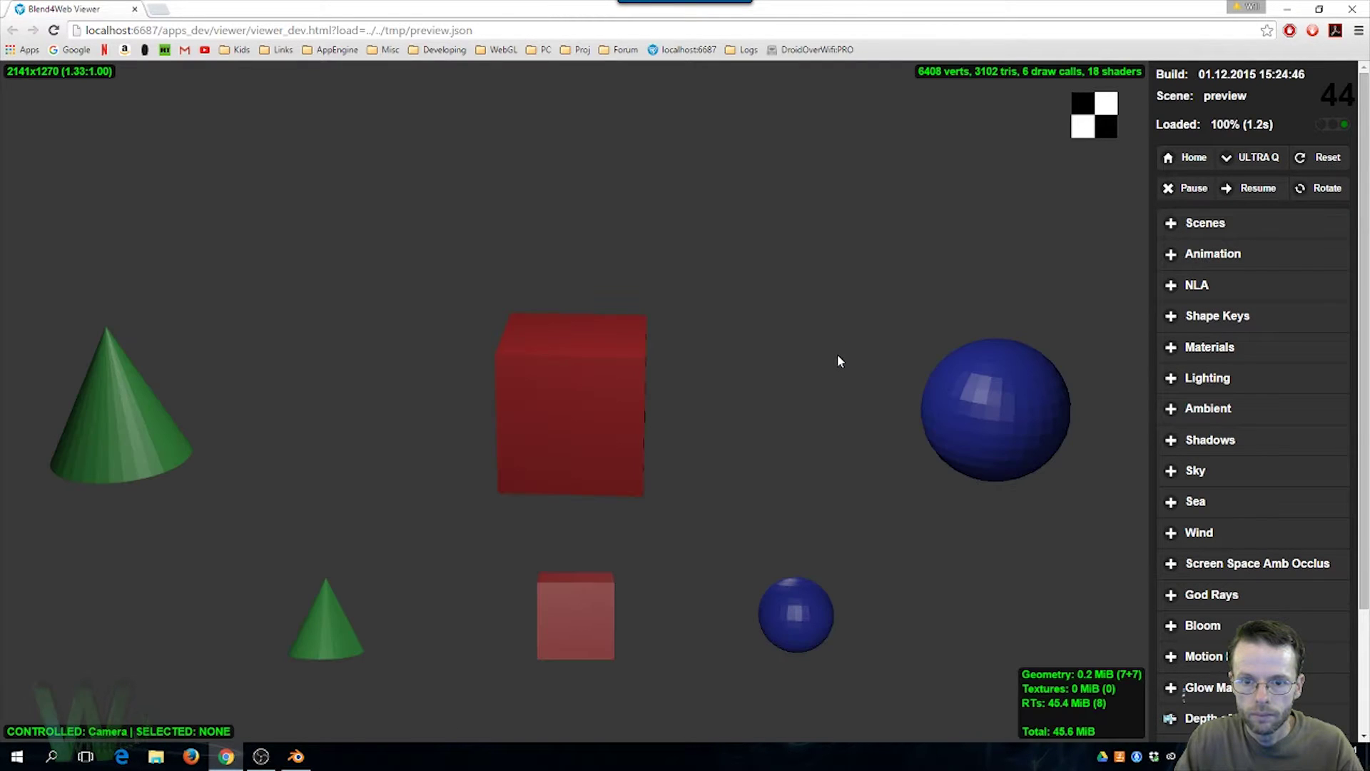
drag(838, 361, 1223, 483)
drag(658, 478, 1321, 346)
drag(682, 469, 407, 468)
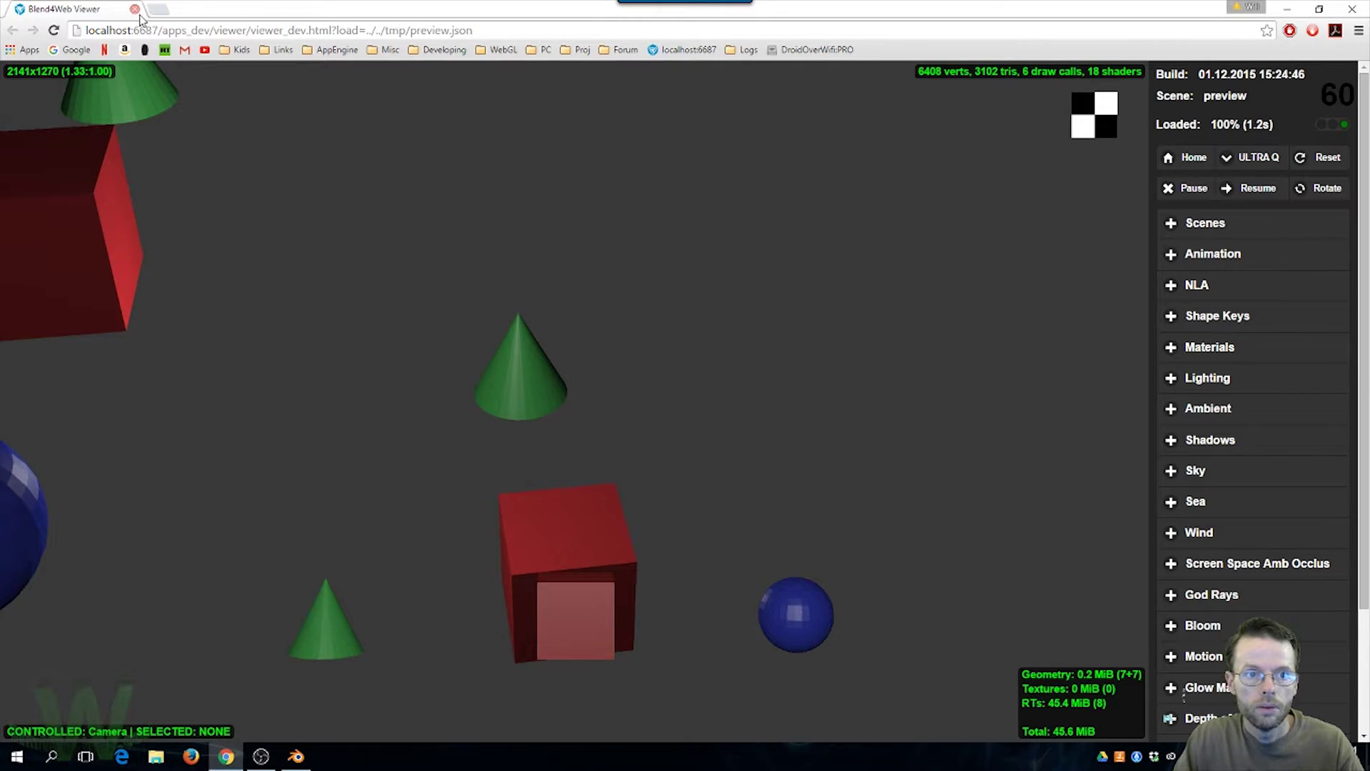
click(135, 9)
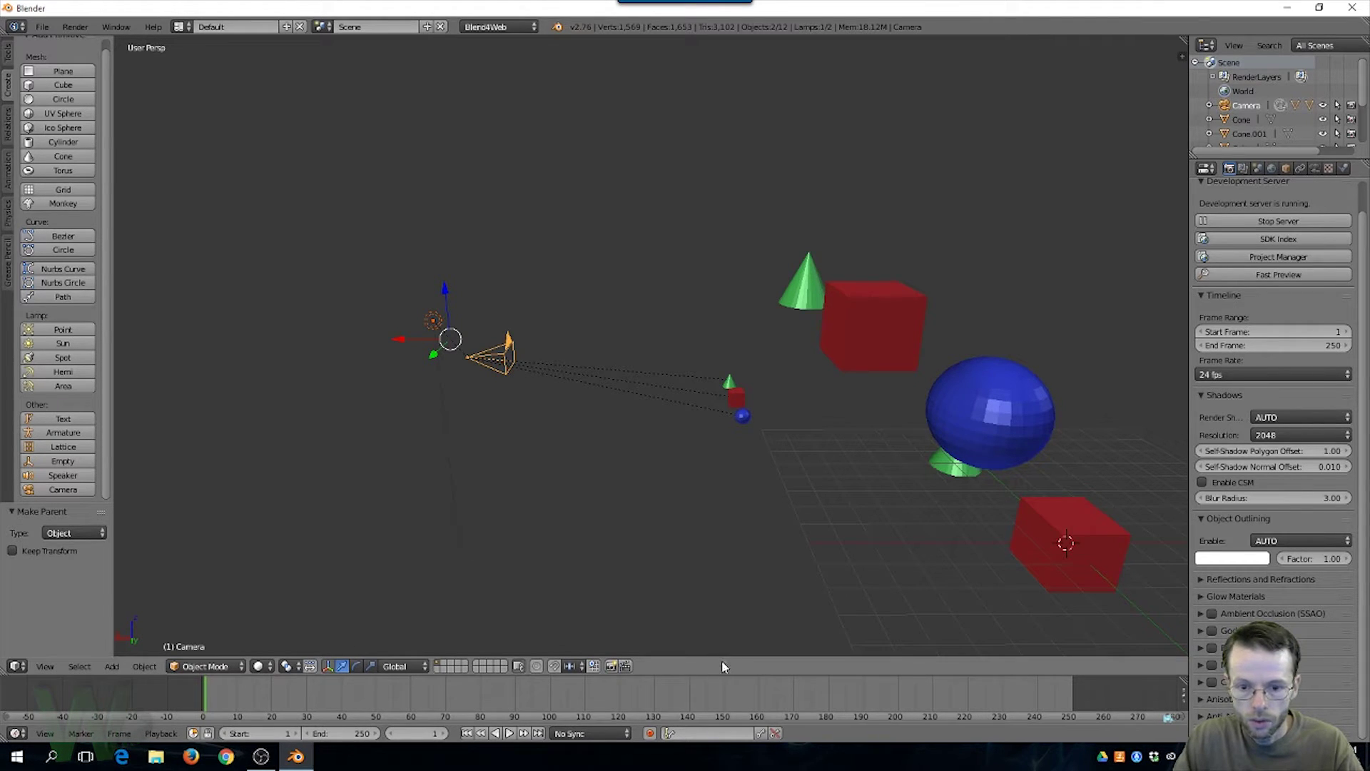
Enlarge the timeline area below the 3D view and turn it into a Node Editor
drag(723, 658, 732, 528)
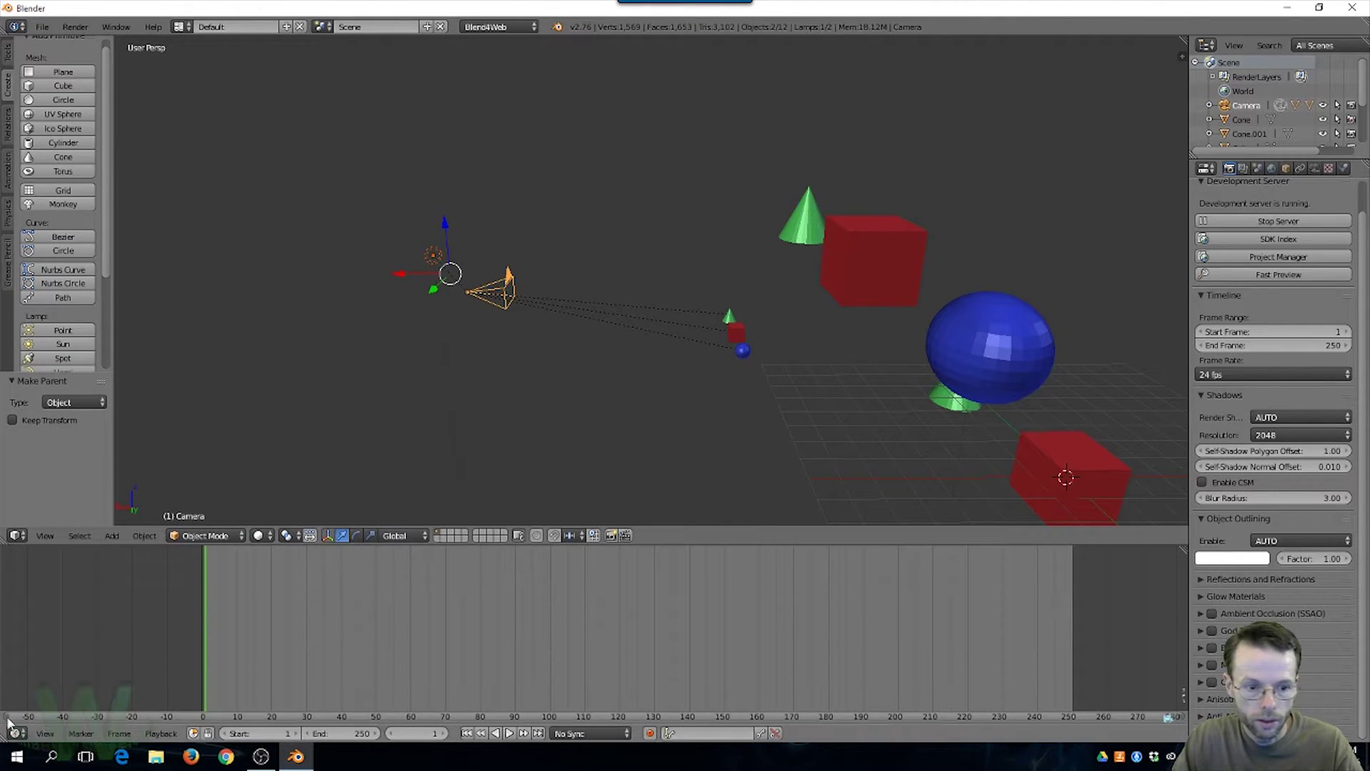
click(16, 733)
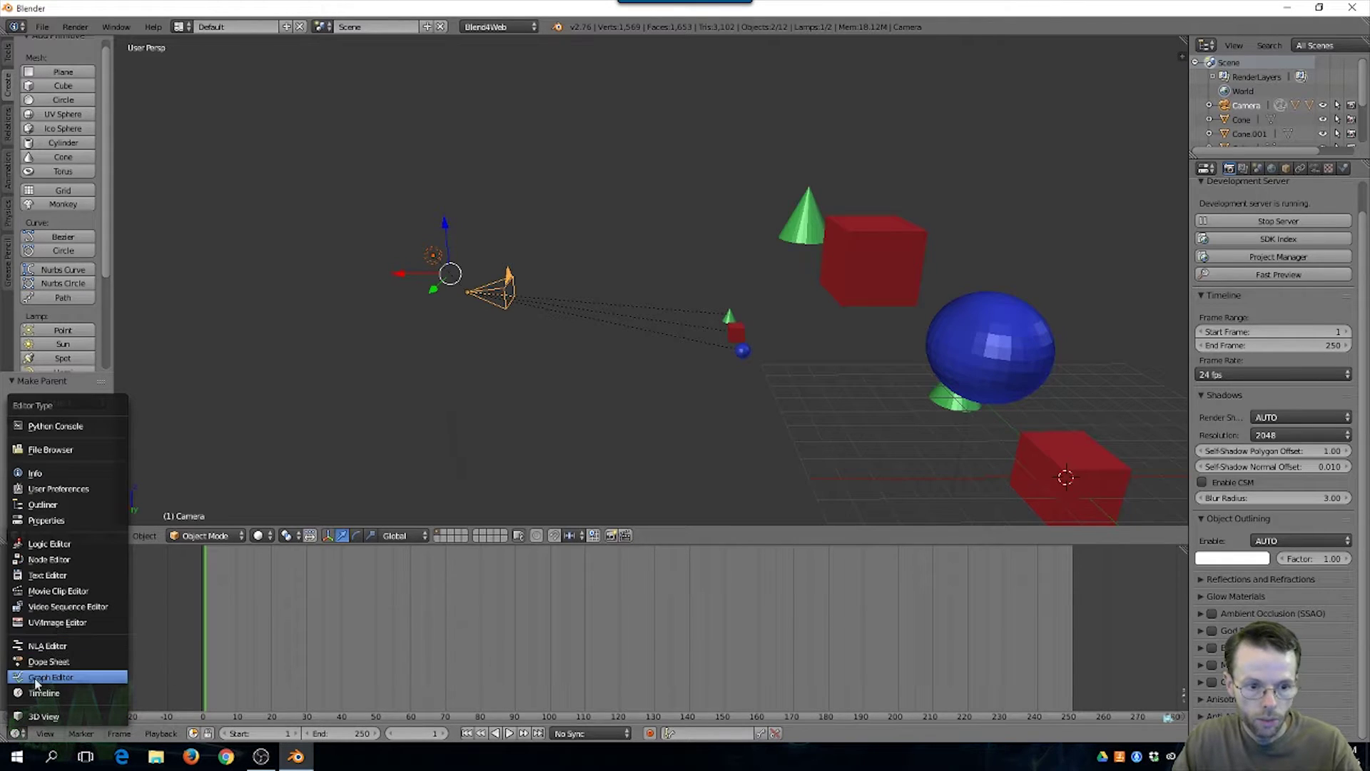
click(58, 561)
Enable the Logic Editor in the scene settings and add a new active logic node tree
click(1259, 169)
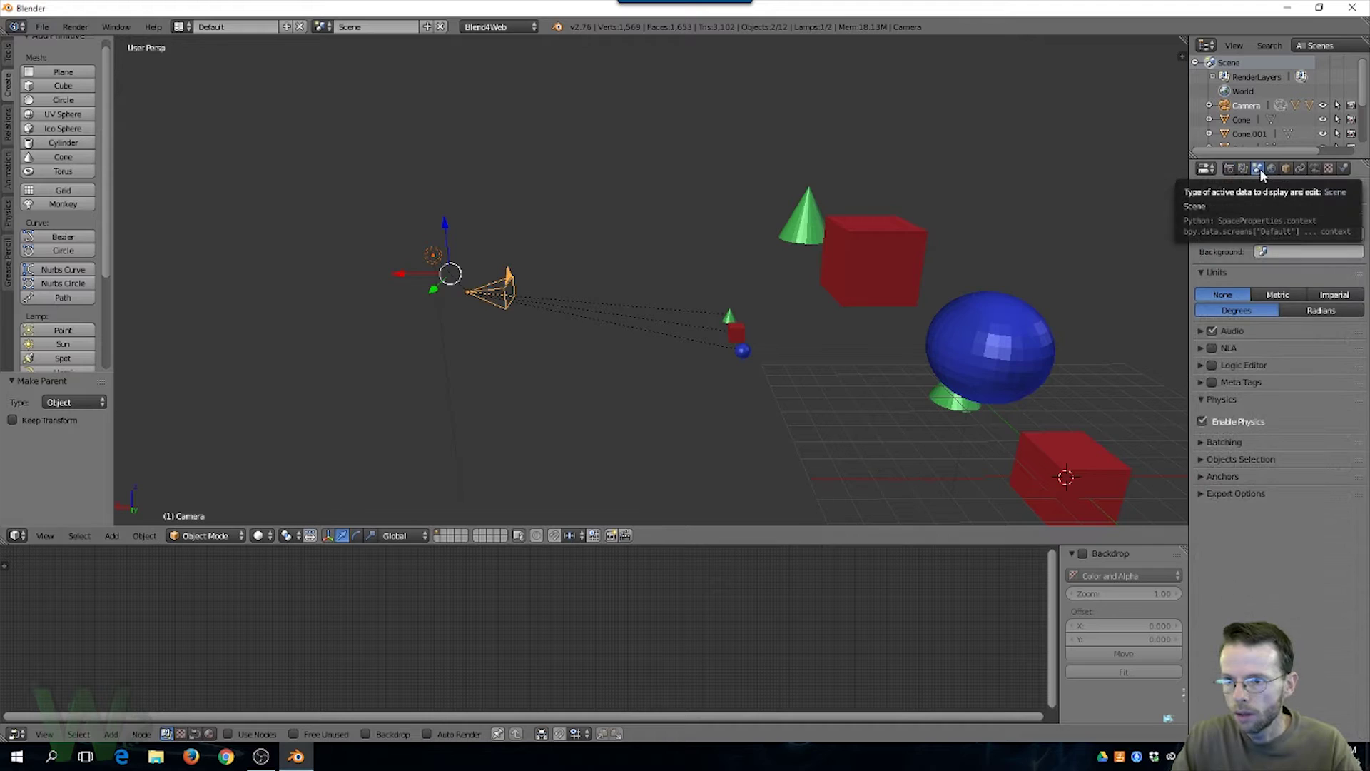
click(1200, 366)
click(1212, 364)
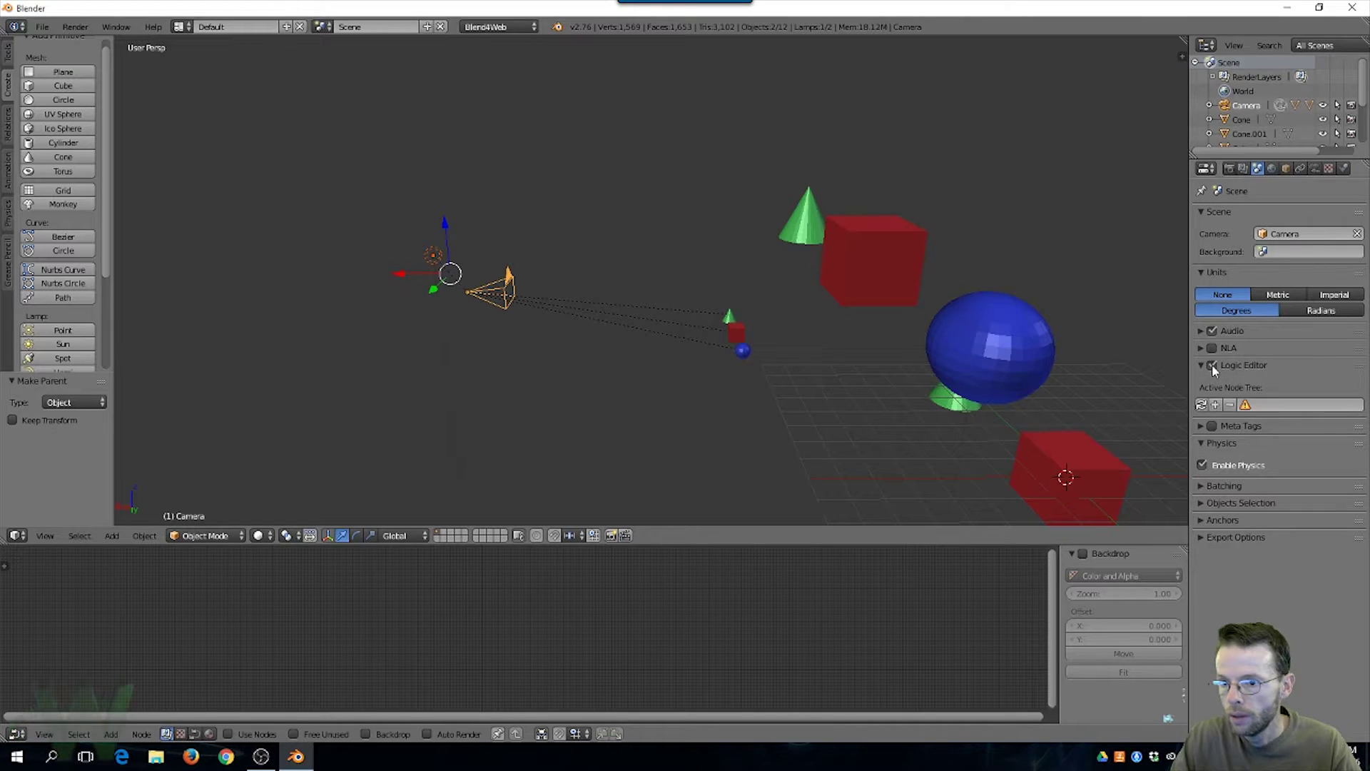
click(1217, 404)
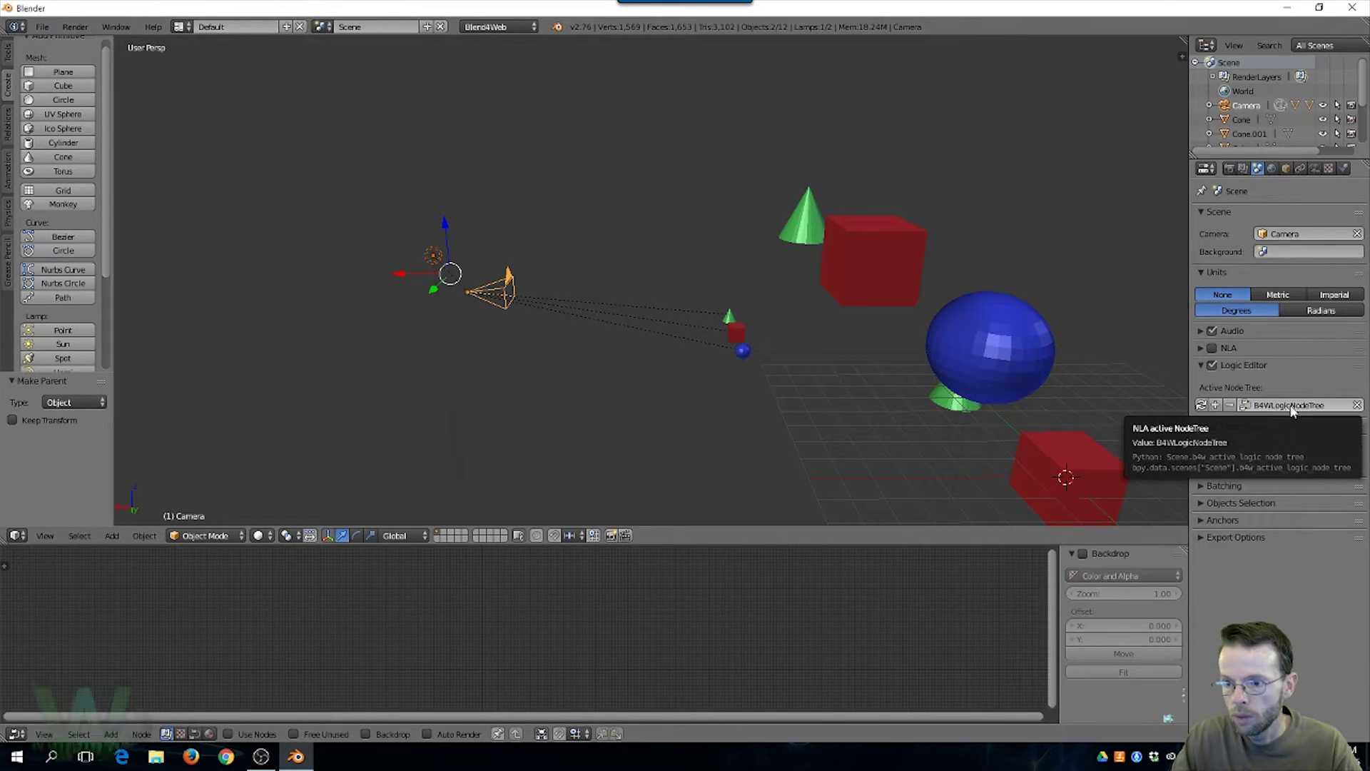
Switch the Node Editor to the Blend4Web logic tree type and load B4WLogicNodeTree
click(194, 736)
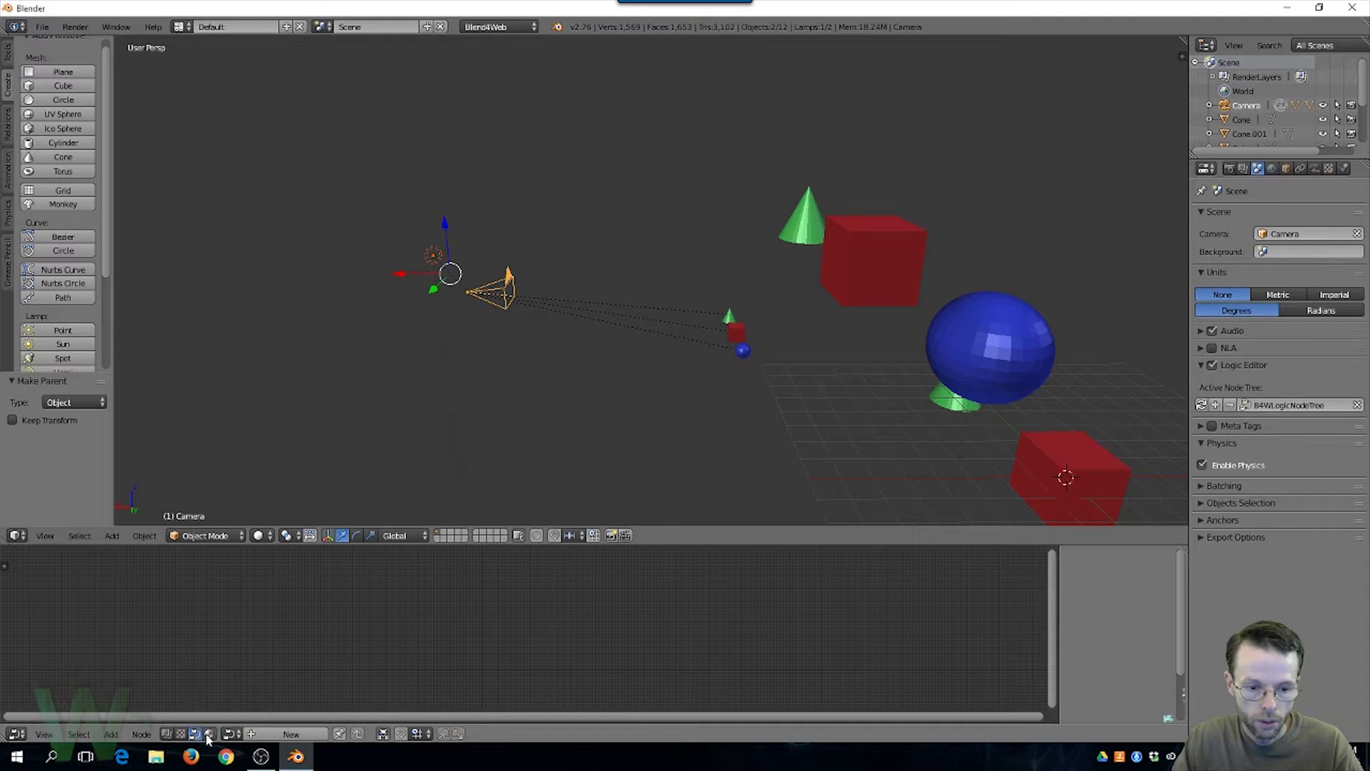
click(230, 733)
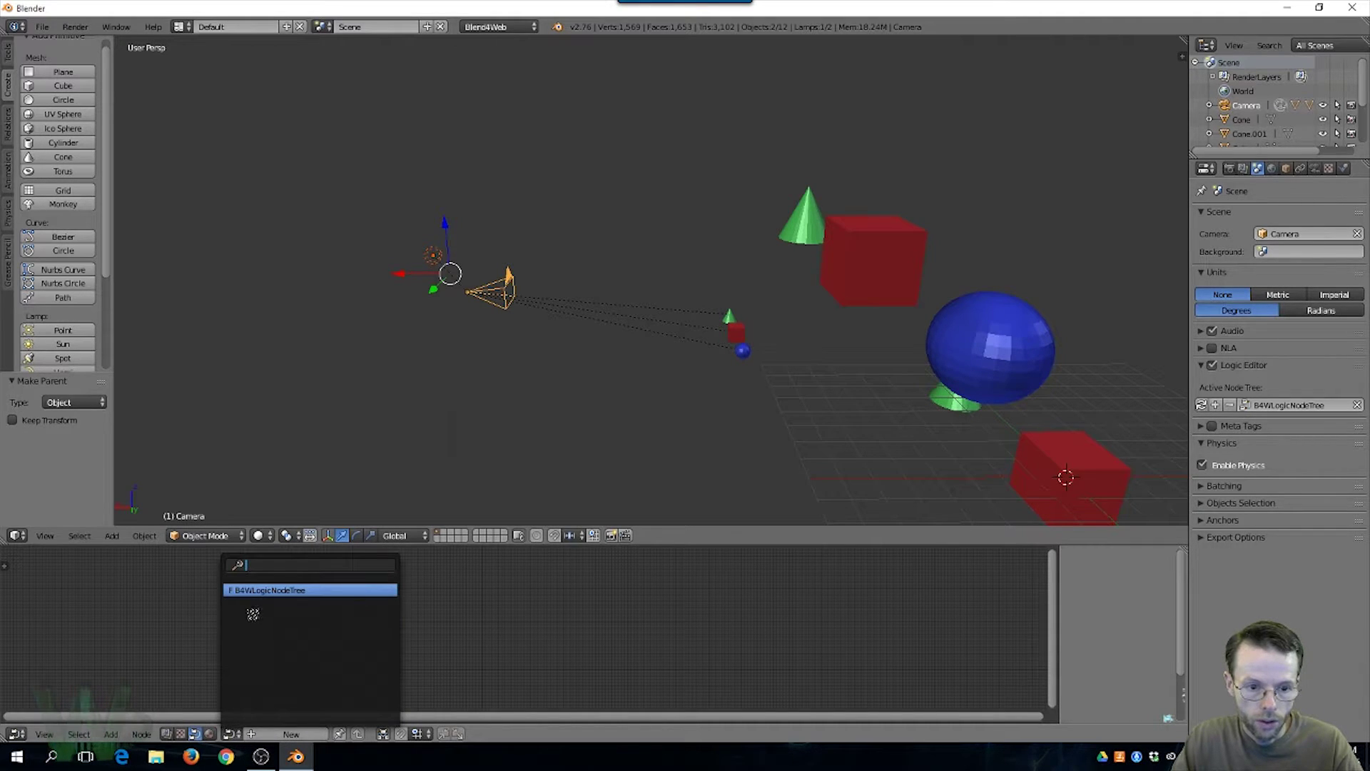
click(259, 591)
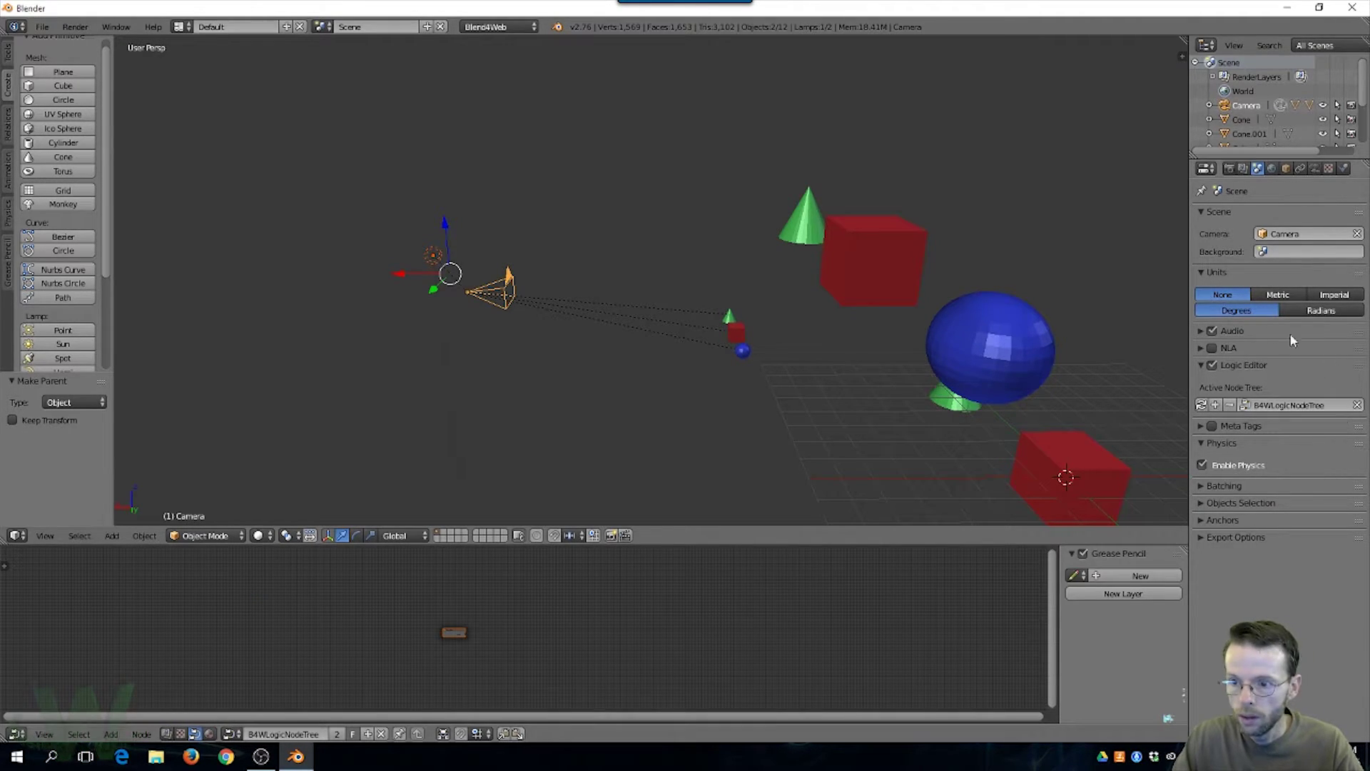
Enlarge the Node Editor upward and move the Entry Point node toward its upper-left area
scroll(464, 635, up, 3)
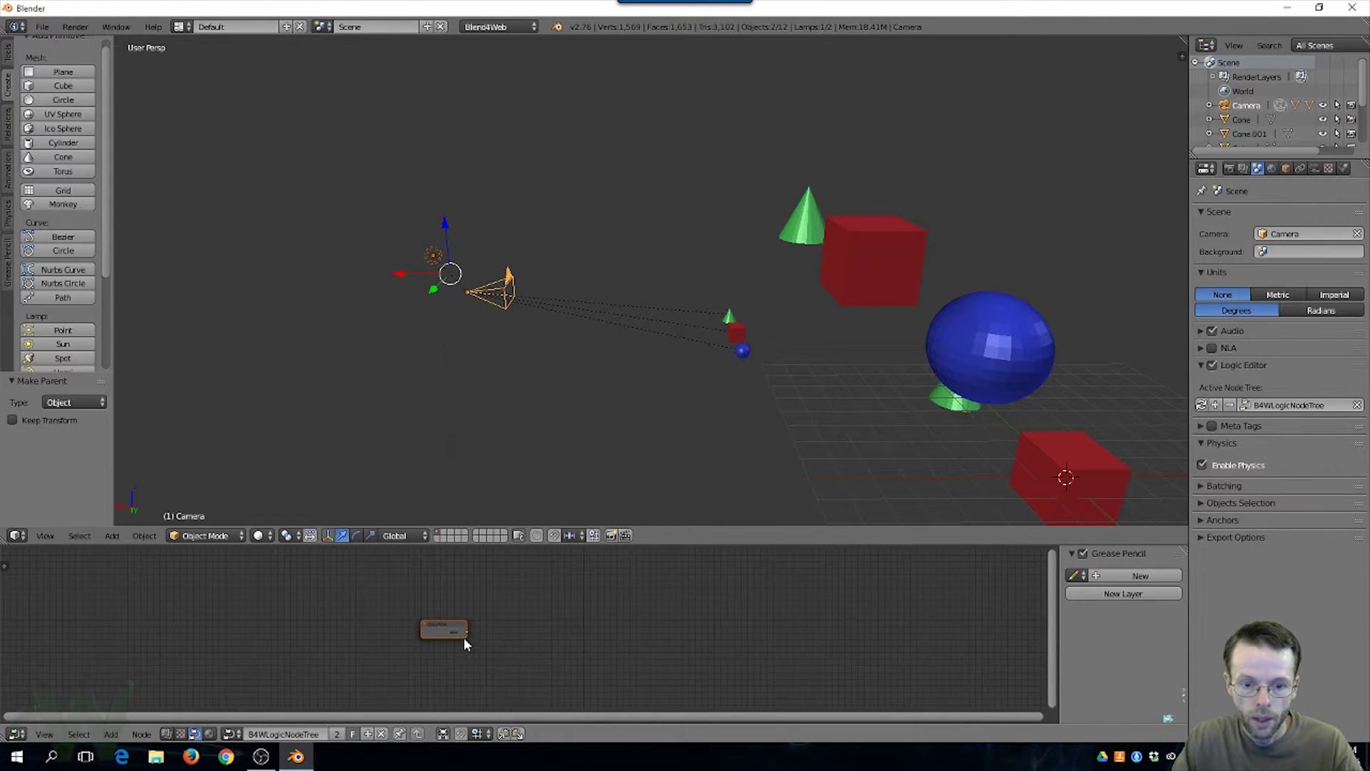
scroll(464, 637, up, 2)
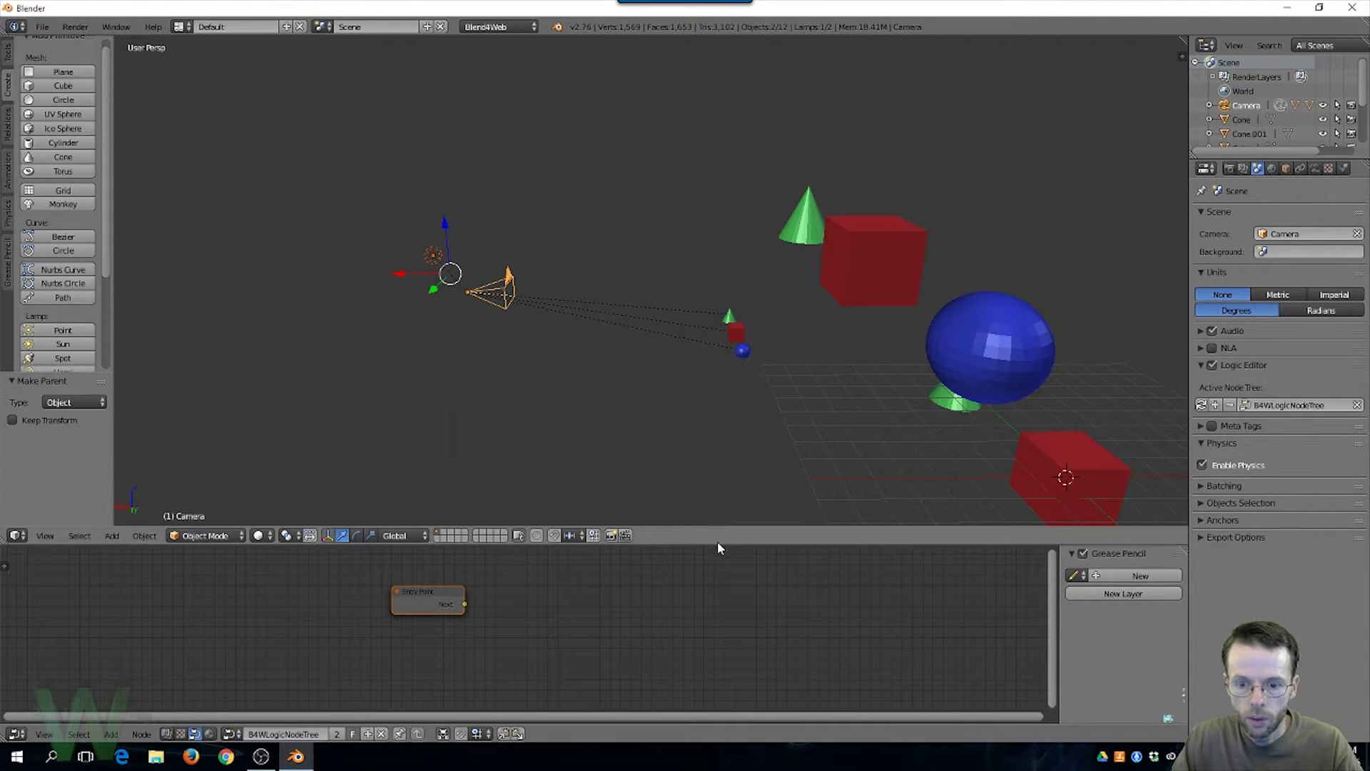
drag(718, 544, 722, 297)
drag(427, 478, 305, 407)
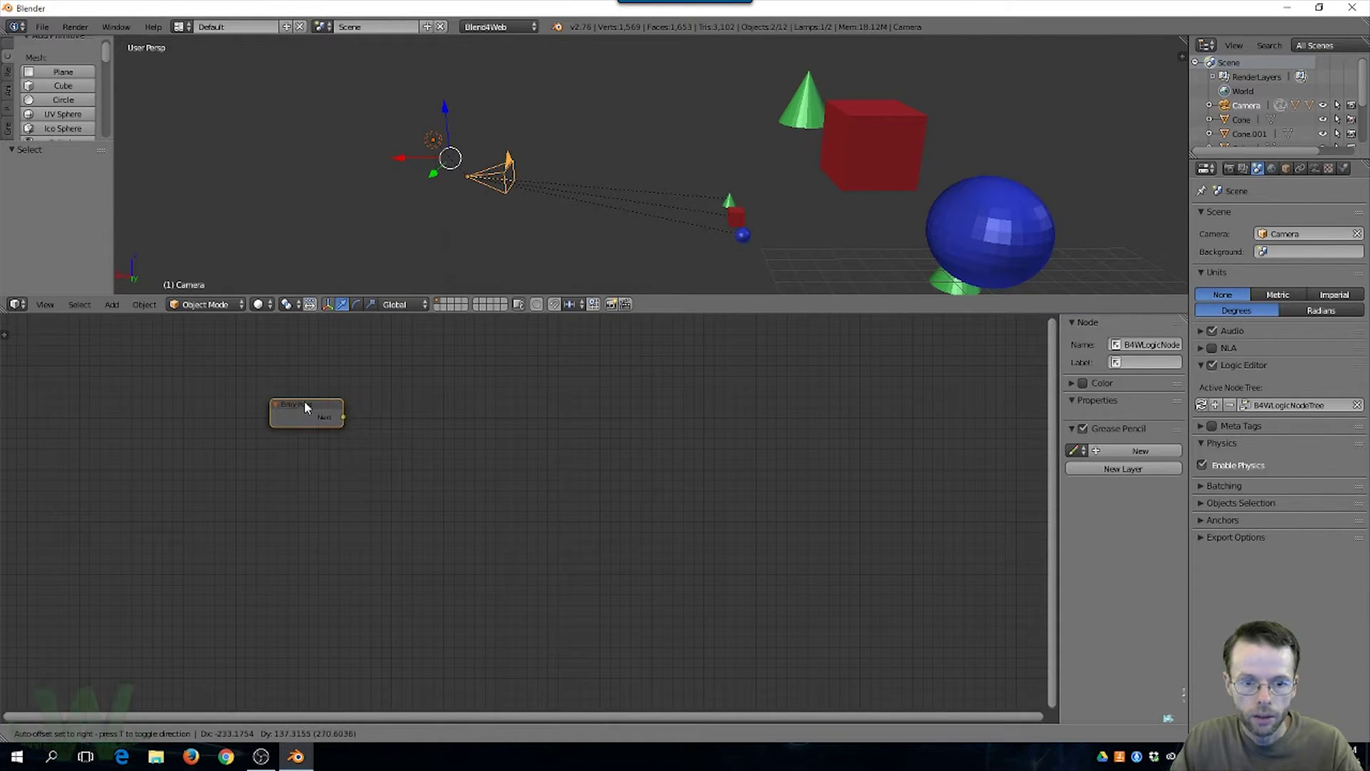
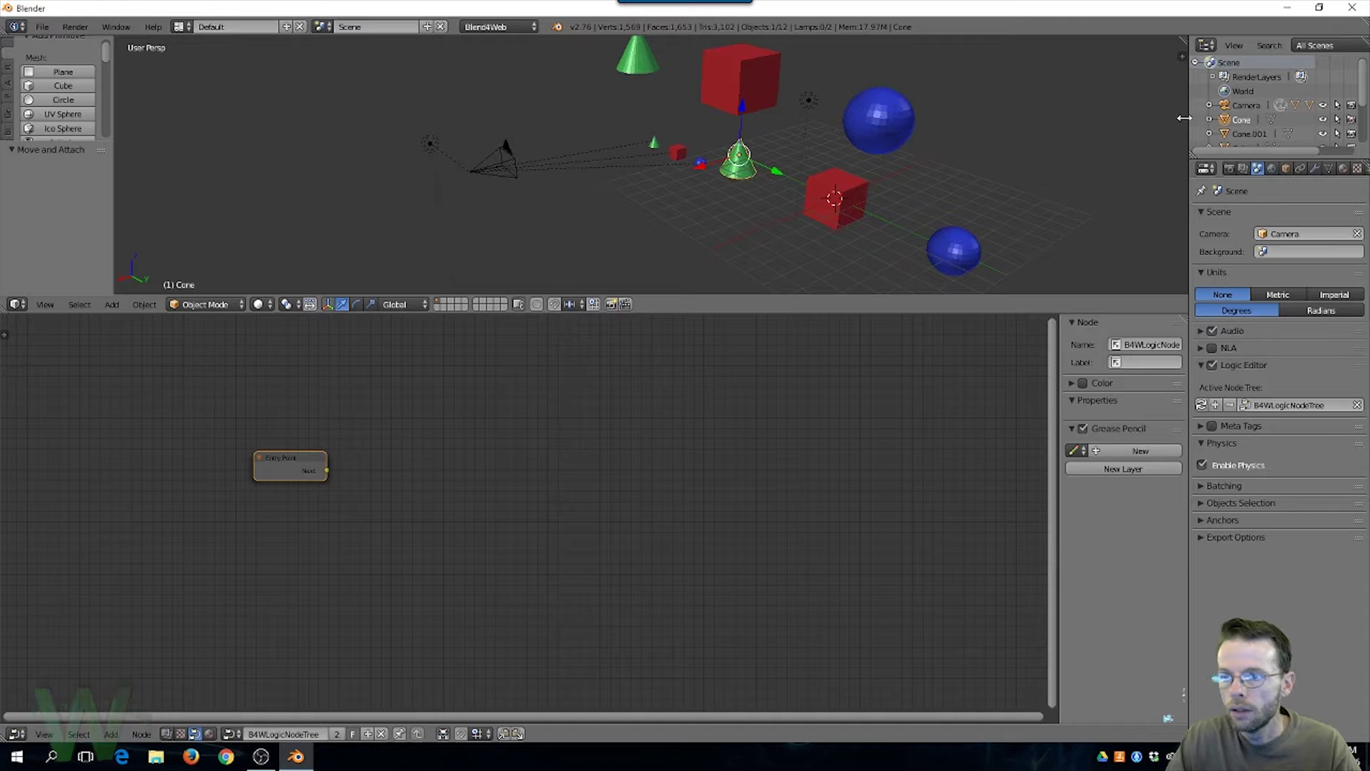
Select the lower-row red cube and blue sphere in turn to check their object names
right_click(853, 194)
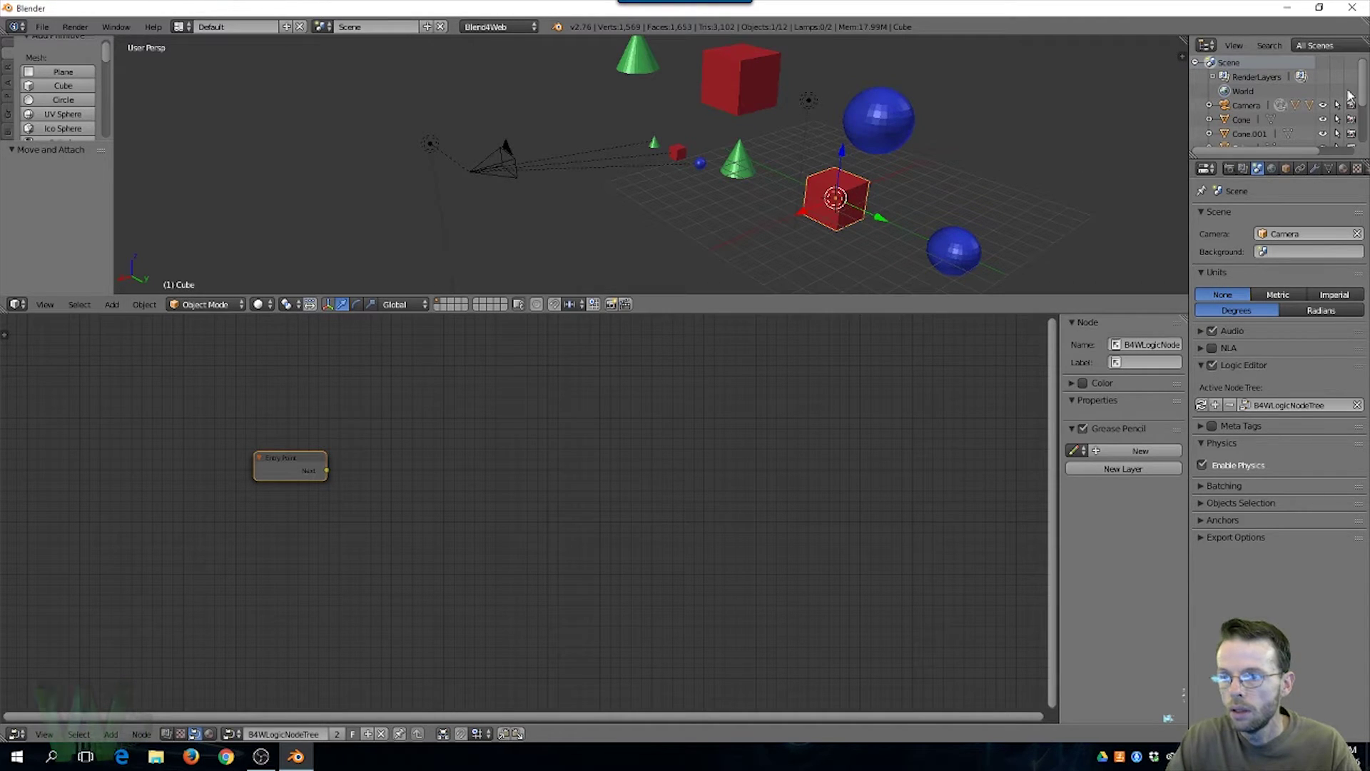
scroll(1349, 95, down, 2)
right_click(947, 248)
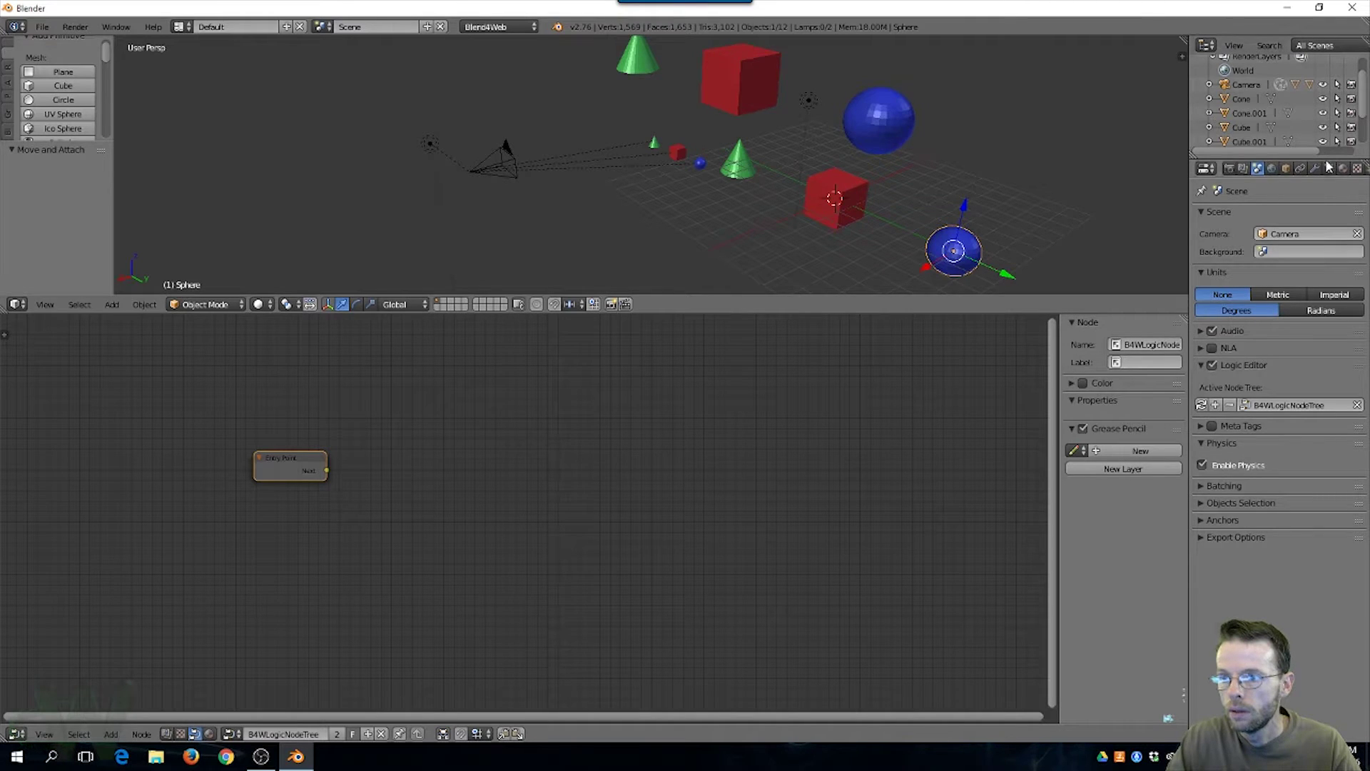
Enlarge the Outliner to list all scene objects and rename the large upper green cone to ConeLOC
drag(1325, 163, 1285, 317)
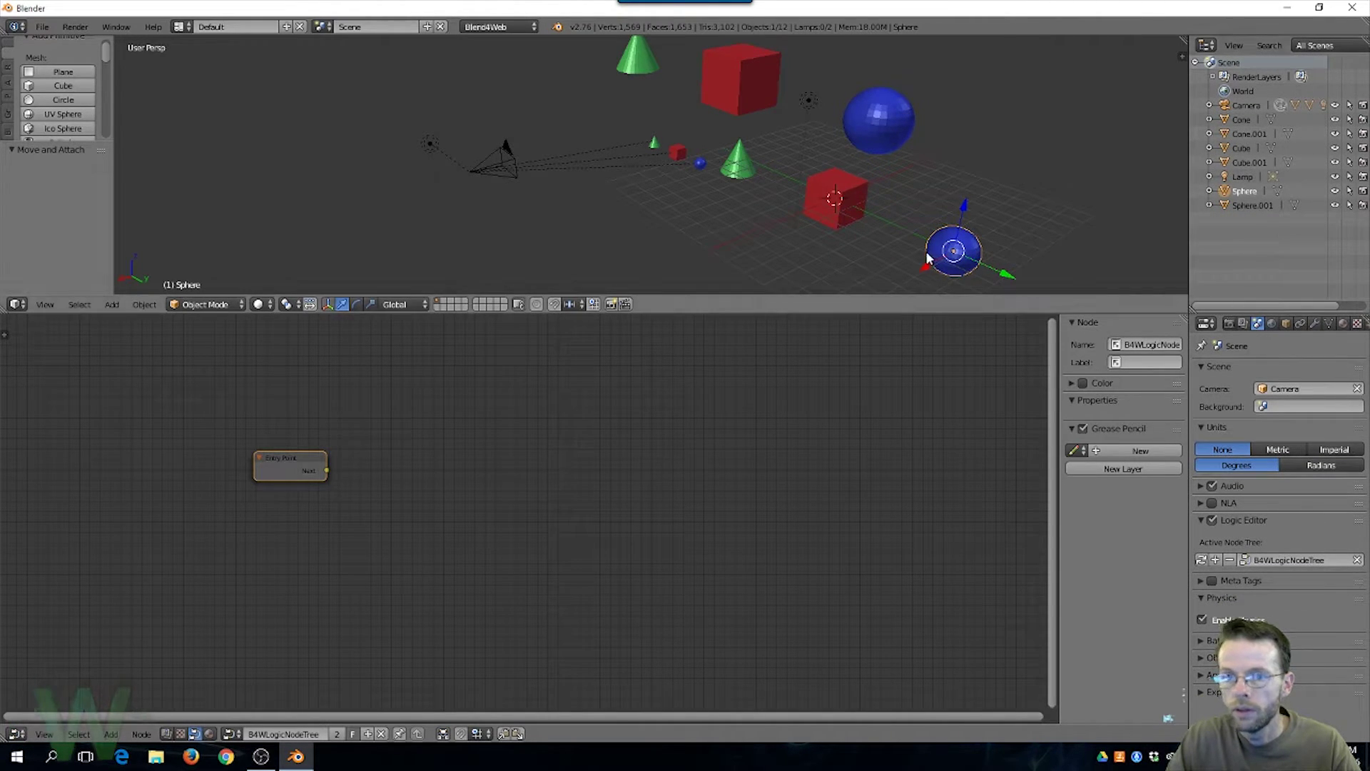
right_click(637, 63)
double_click(1251, 135)
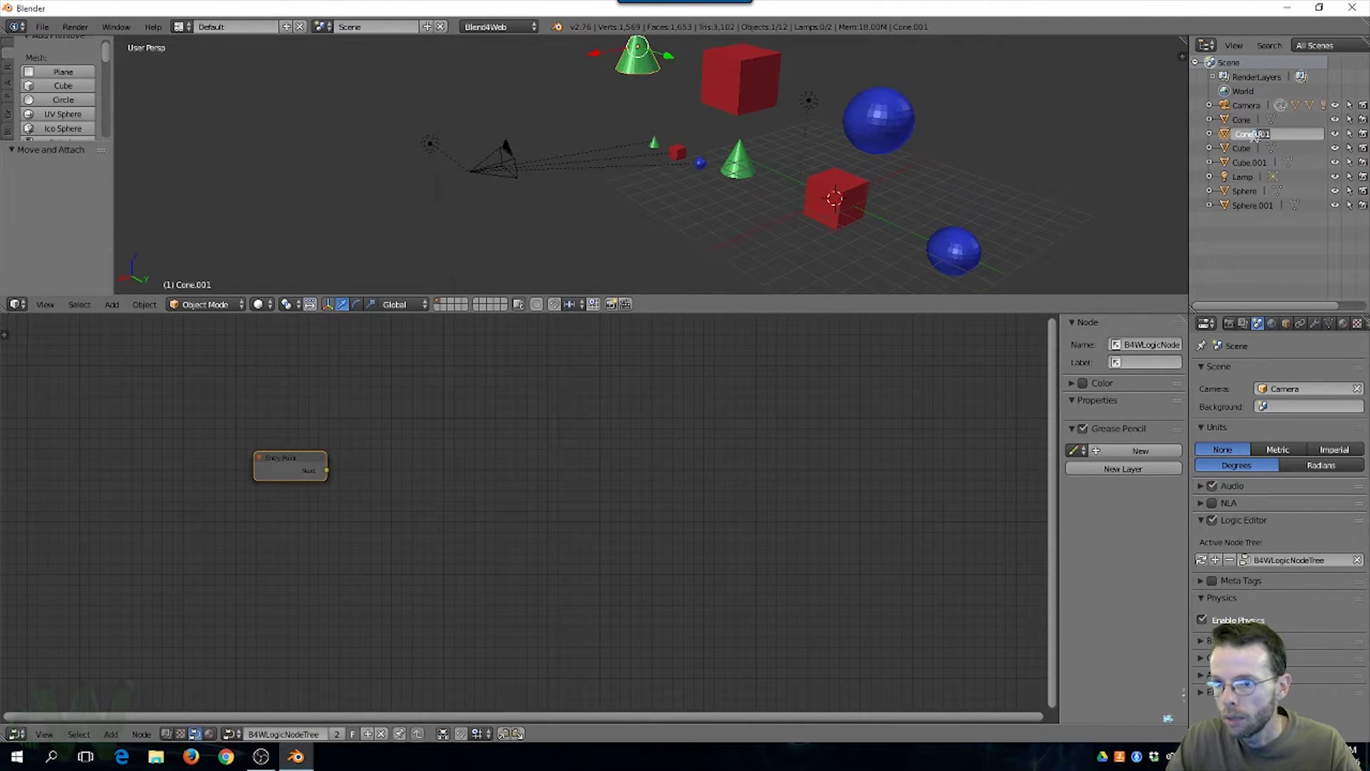
text(Cone)
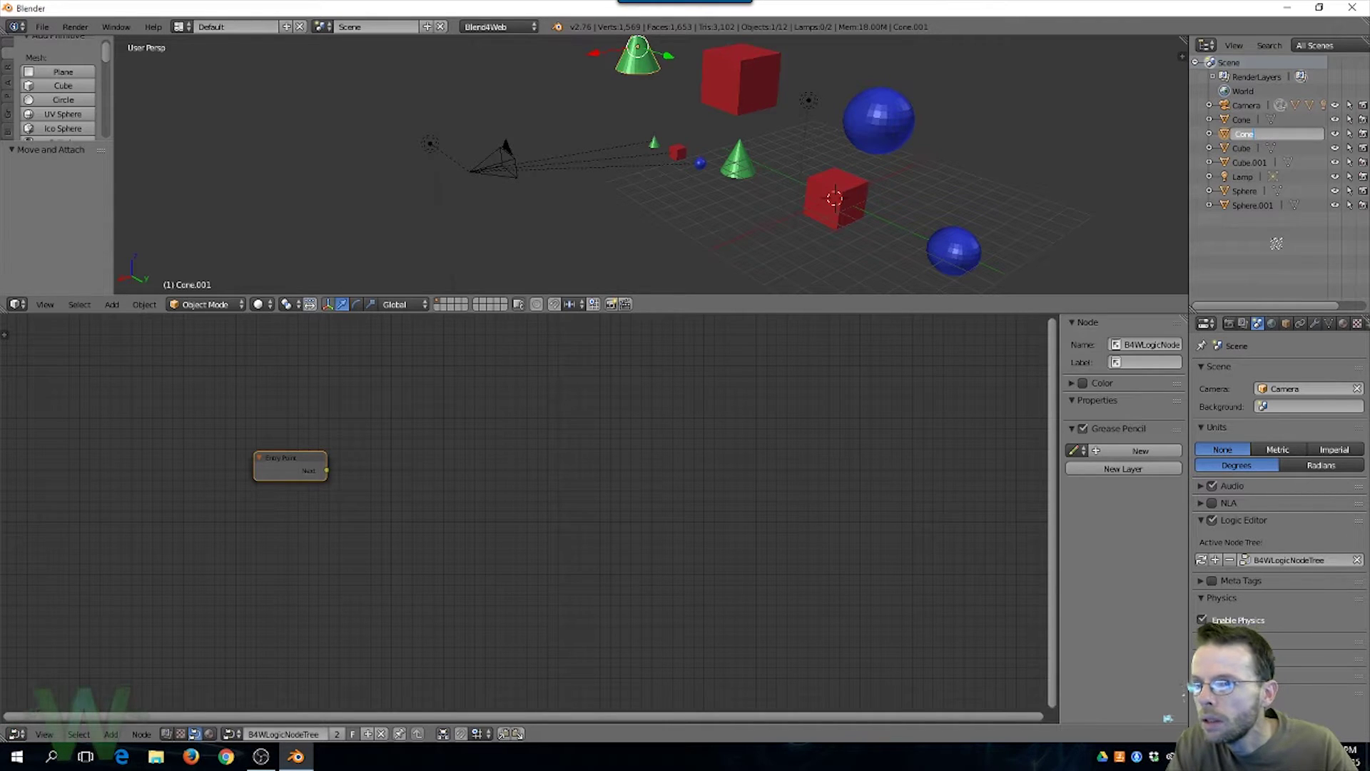
text(LOC)
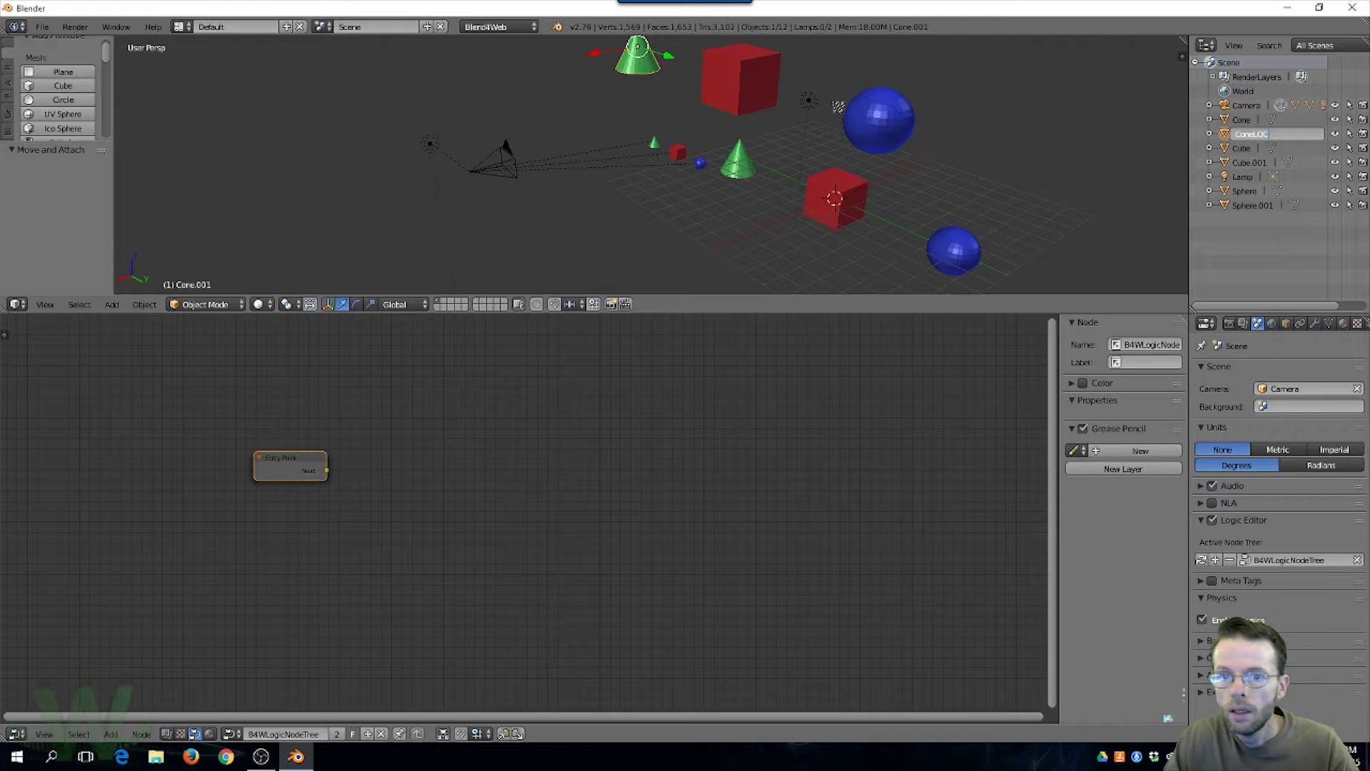
Rename the large upper red cube to CubeLOC in the Outliner
right_click(738, 77)
double_click(1250, 163)
drag(1271, 163, 1249, 164)
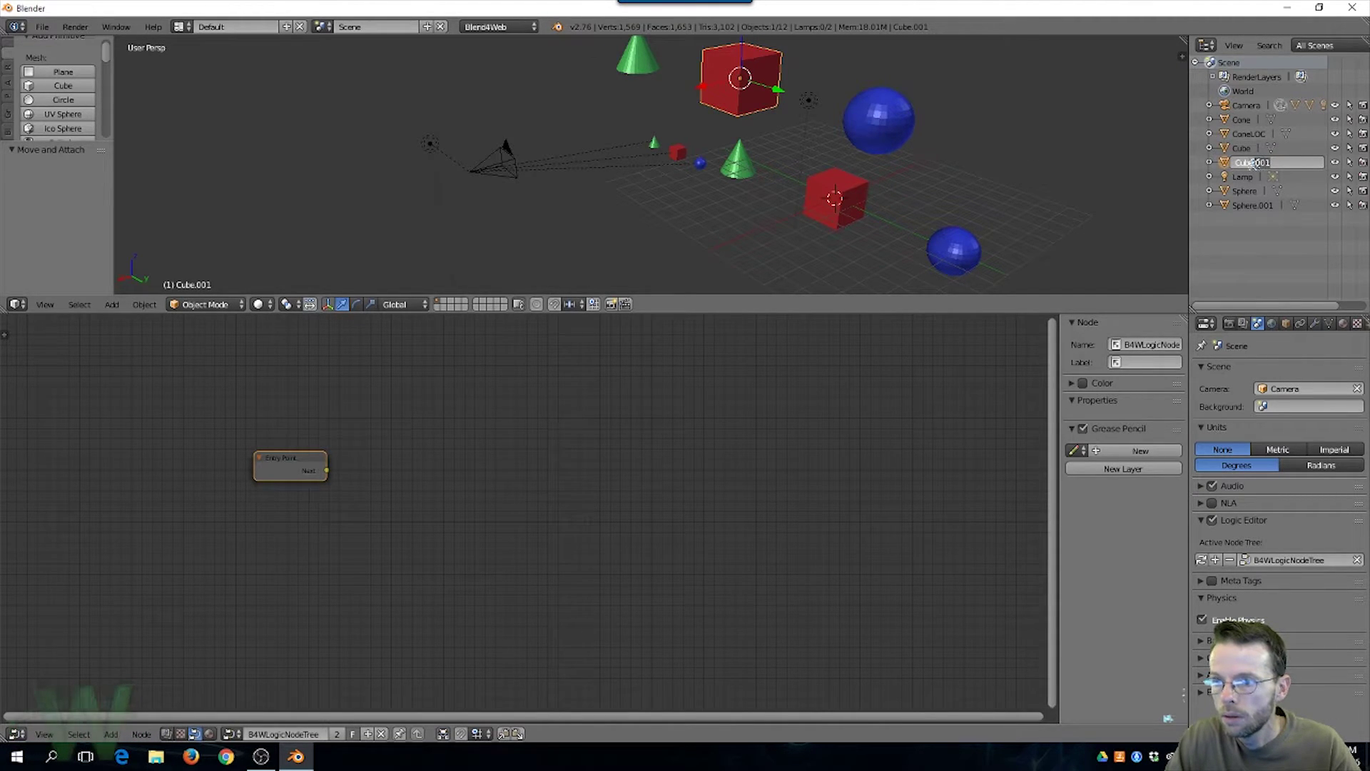
text(LOC)
key(Return)
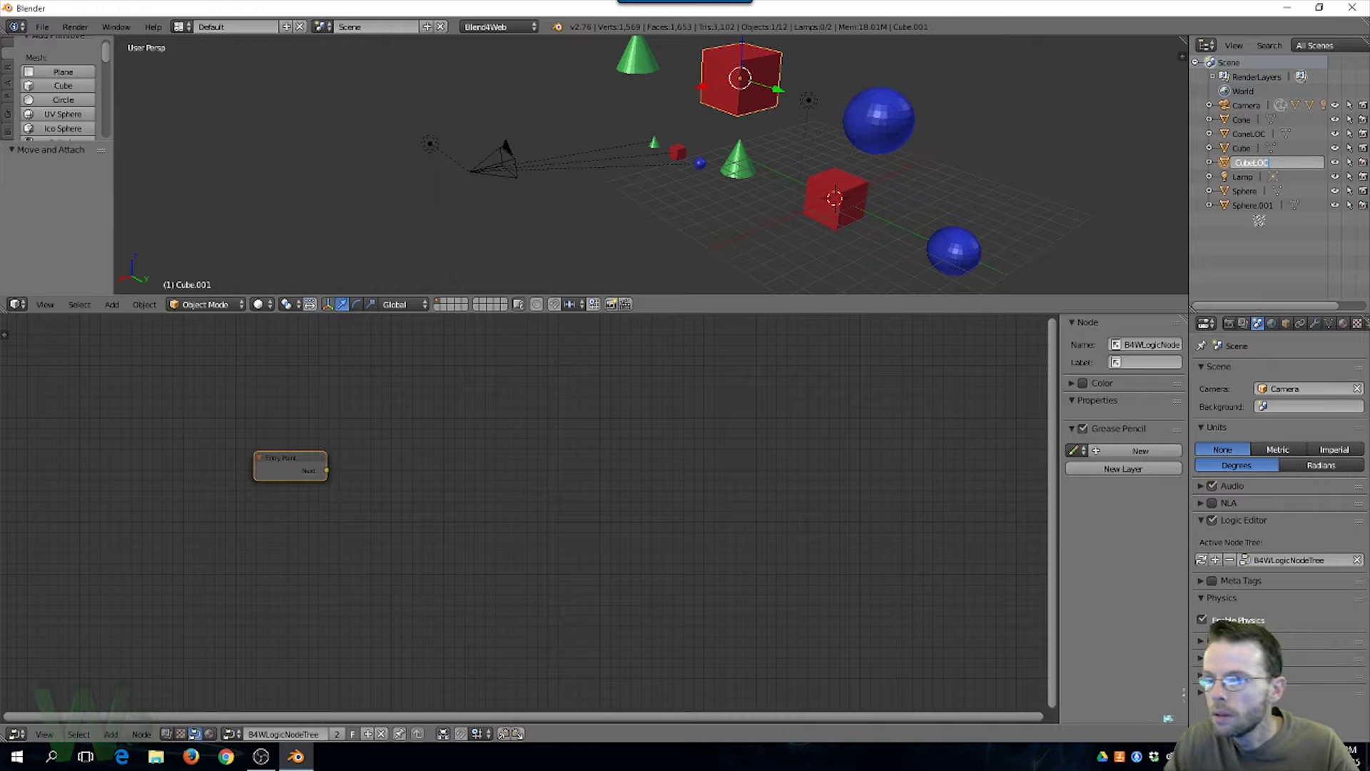
Rename the large upper blue sphere to SphereLOC in the Outliner
right_click(893, 126)
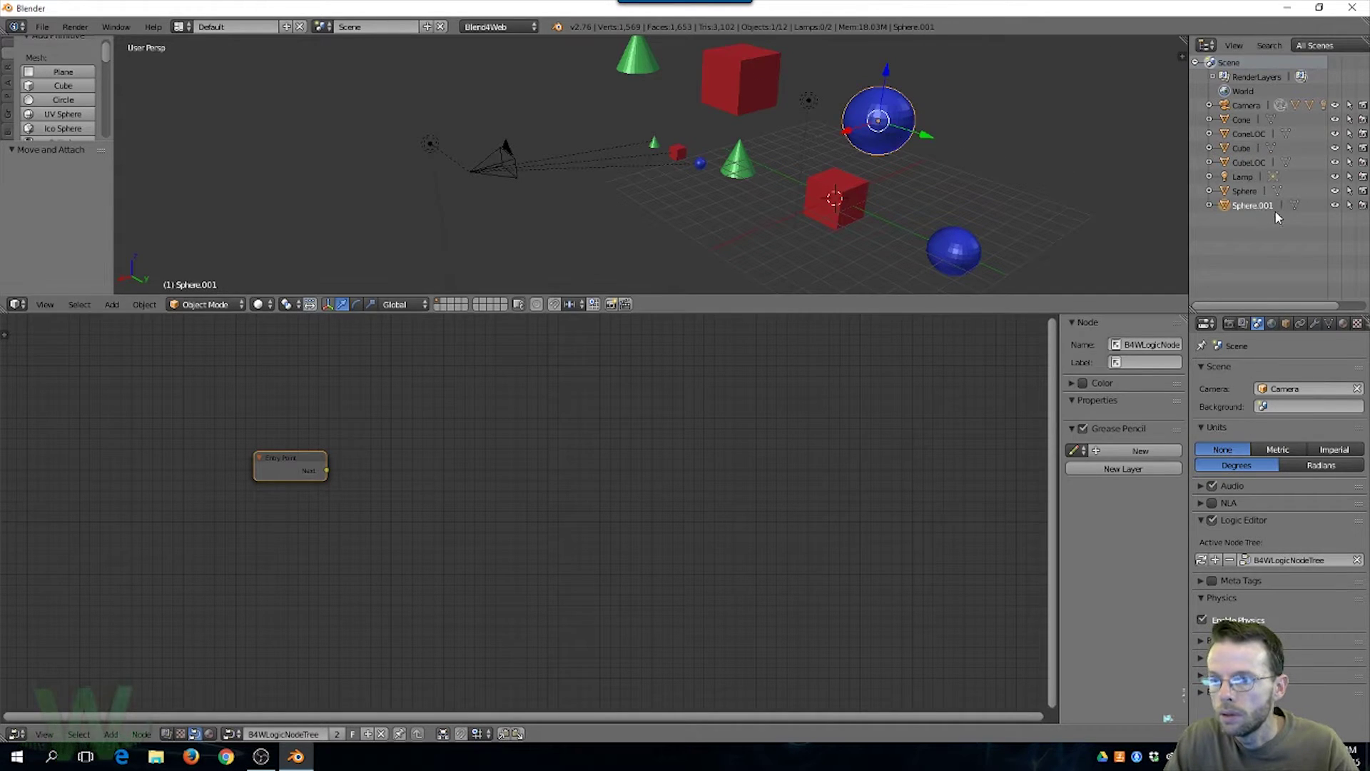
drag(1273, 207, 1266, 205)
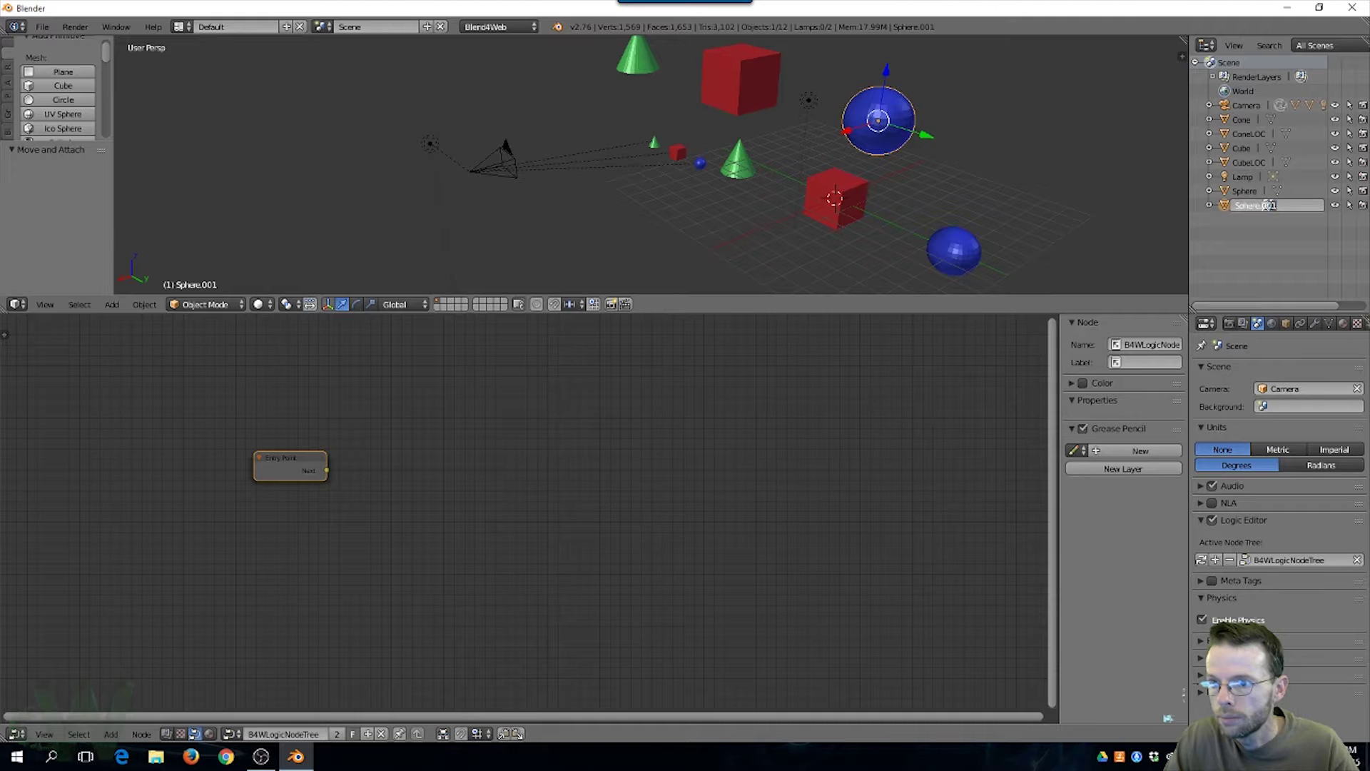
key(BackSpace)
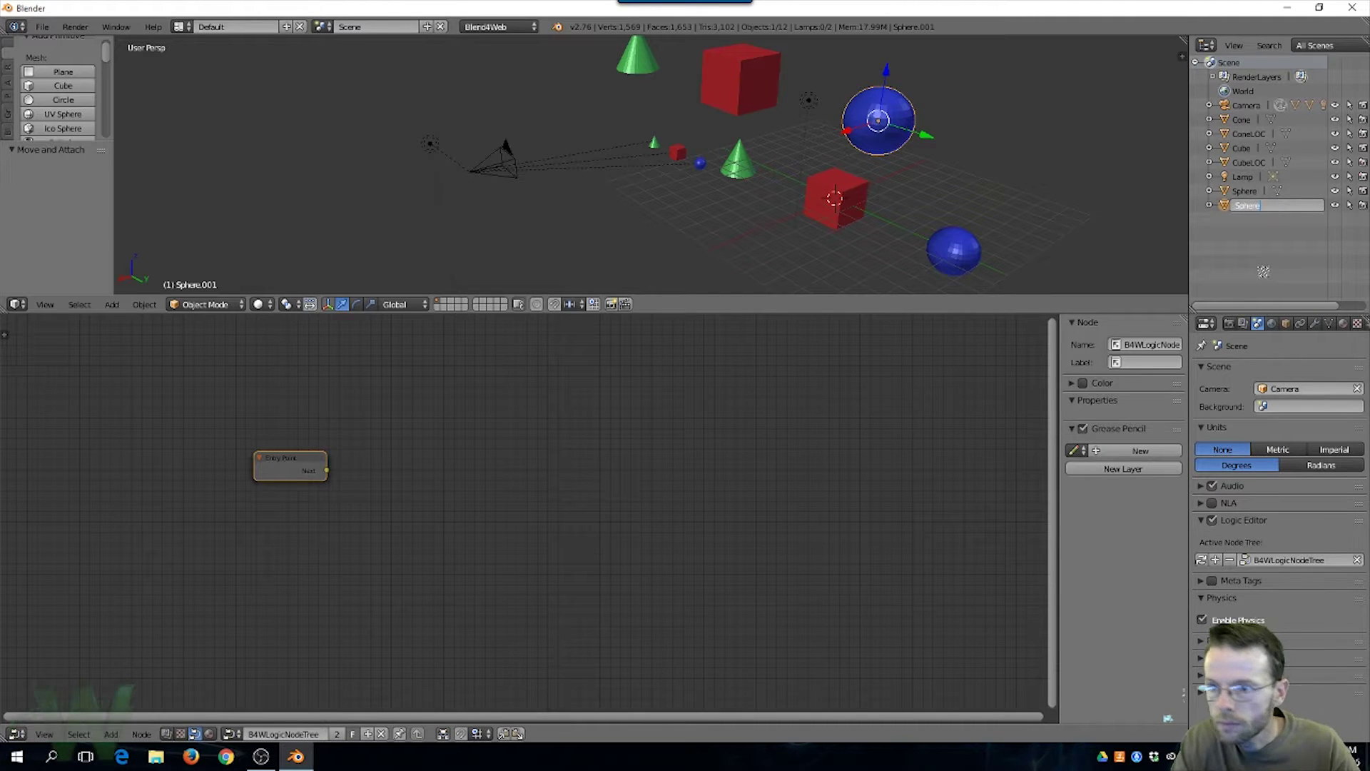
text(LOC)
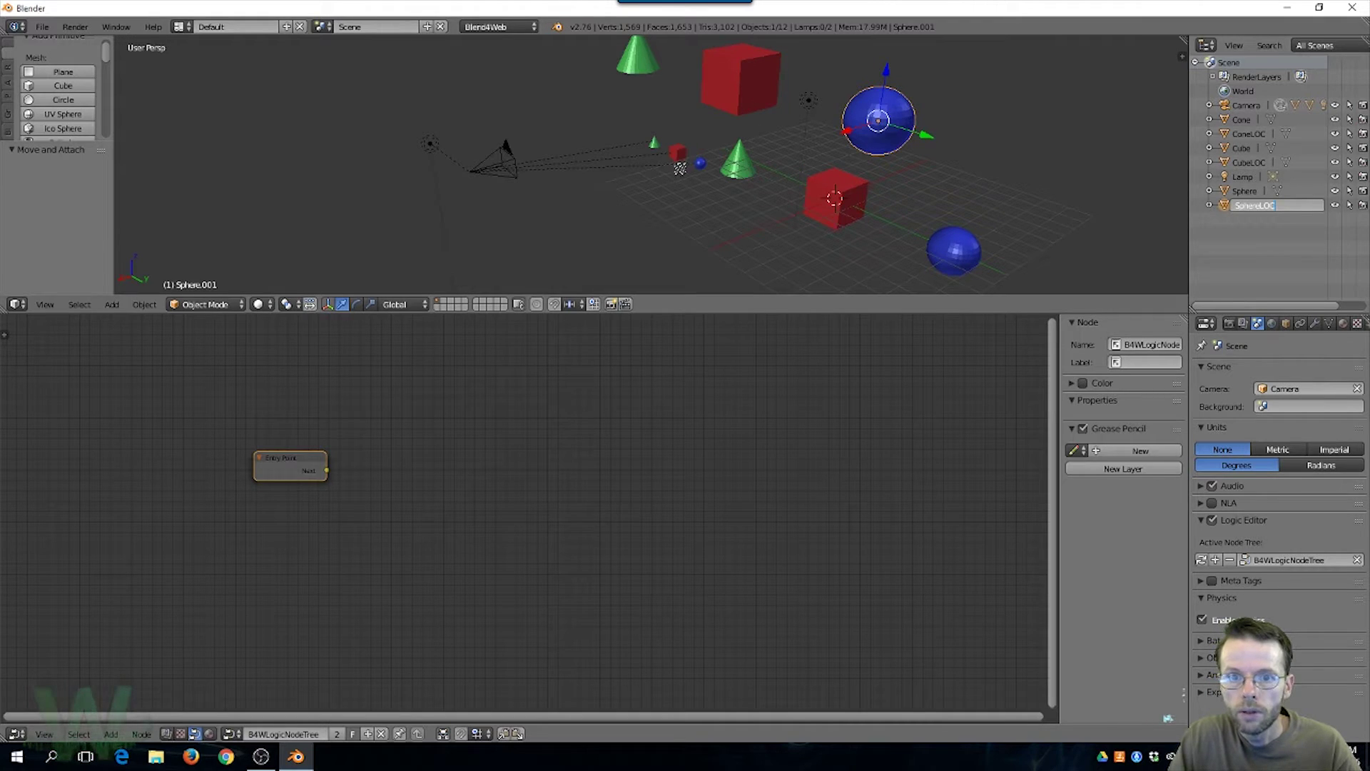
key(Return)
Expand the Camera's children in the Outliner and rename the small green cone parented to it to ConeBTN
right_click(655, 146)
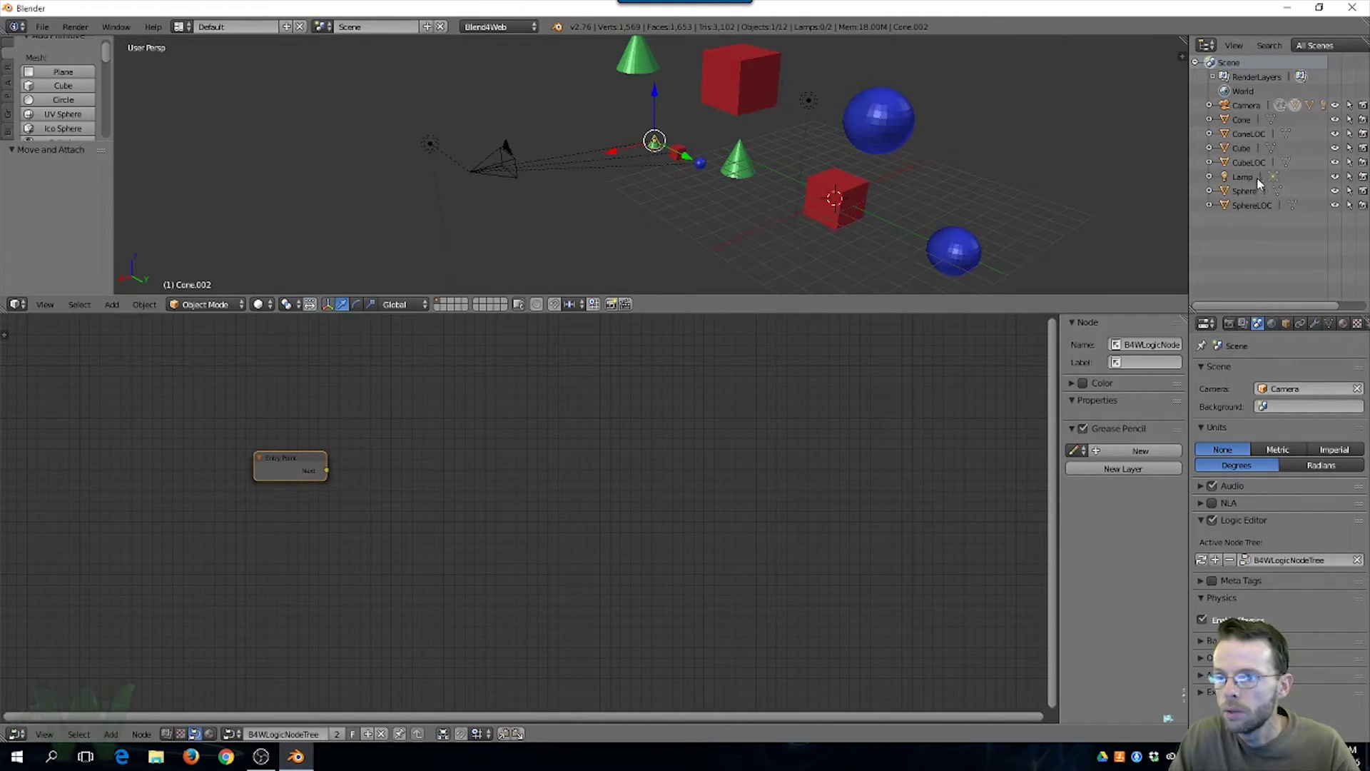
click(654, 141)
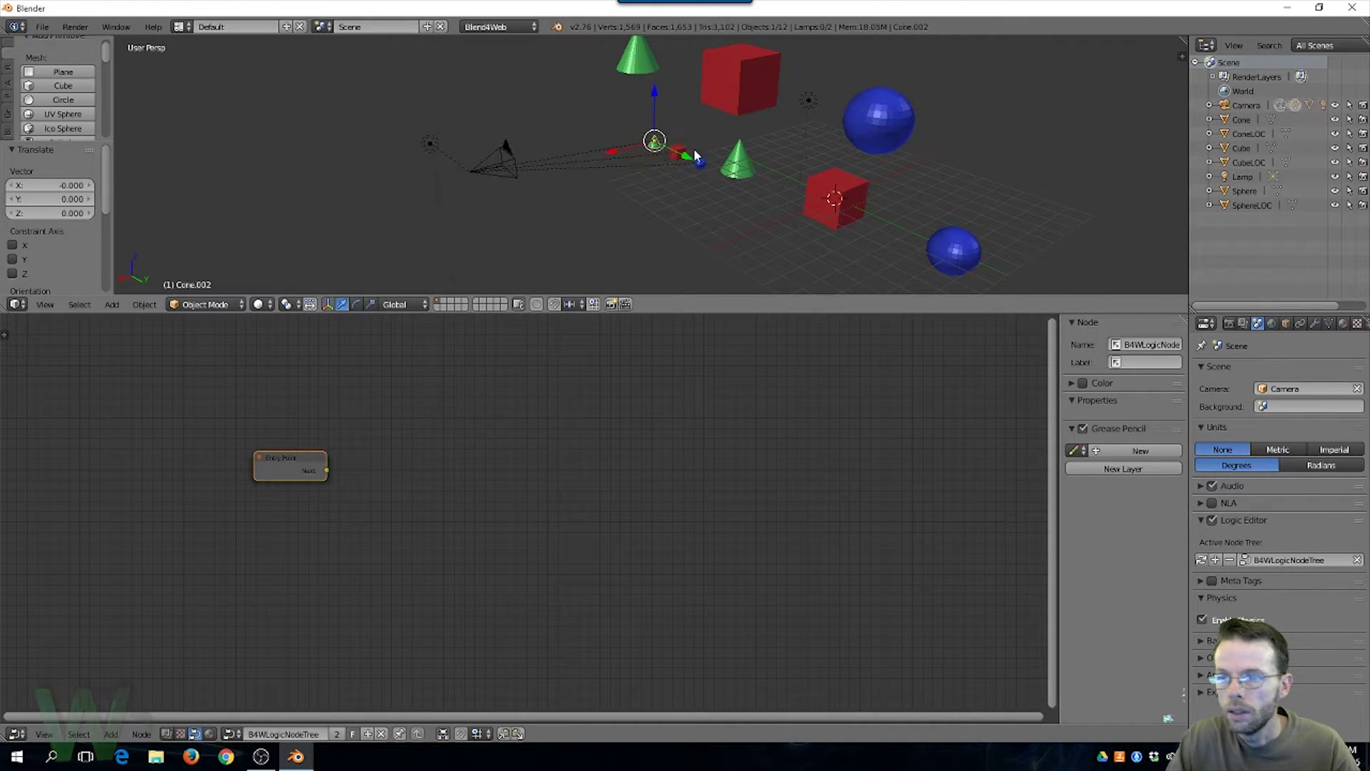
click(1211, 106)
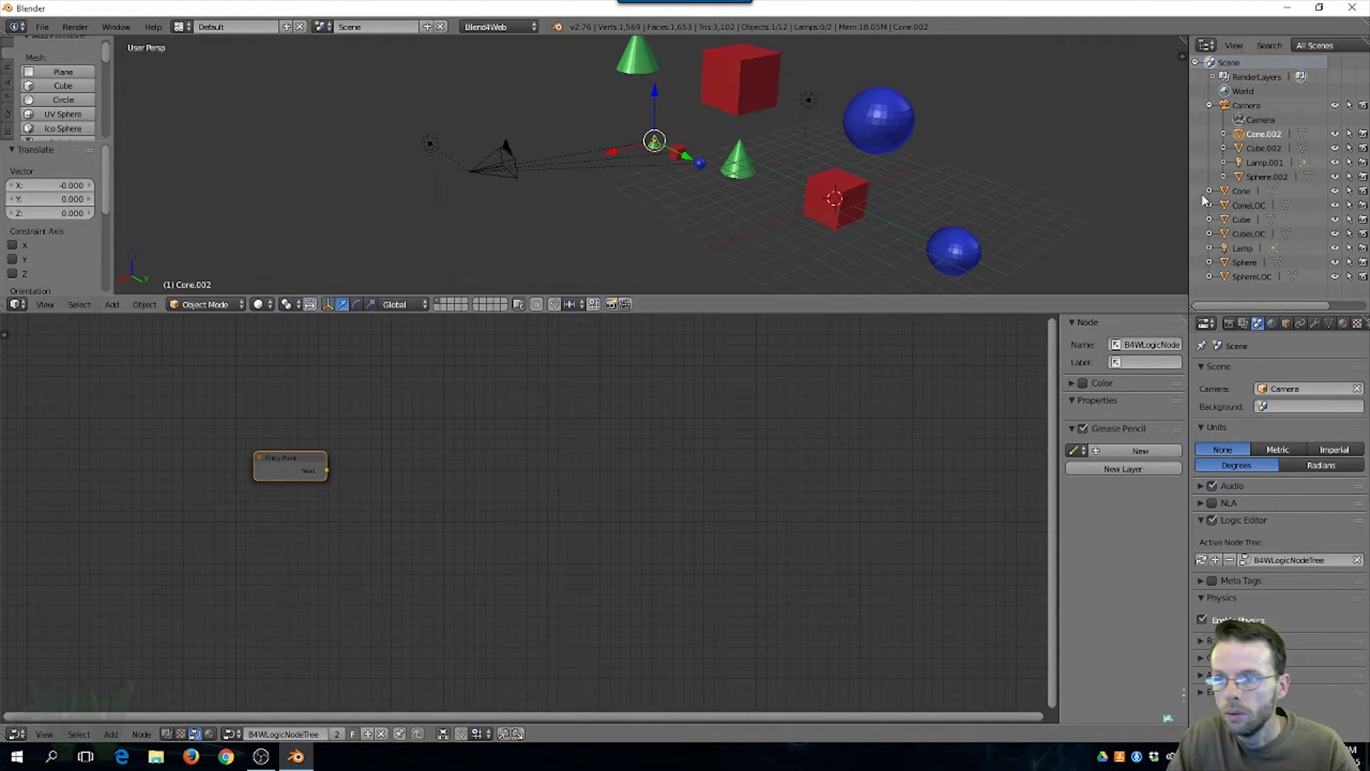
double_click(1265, 134)
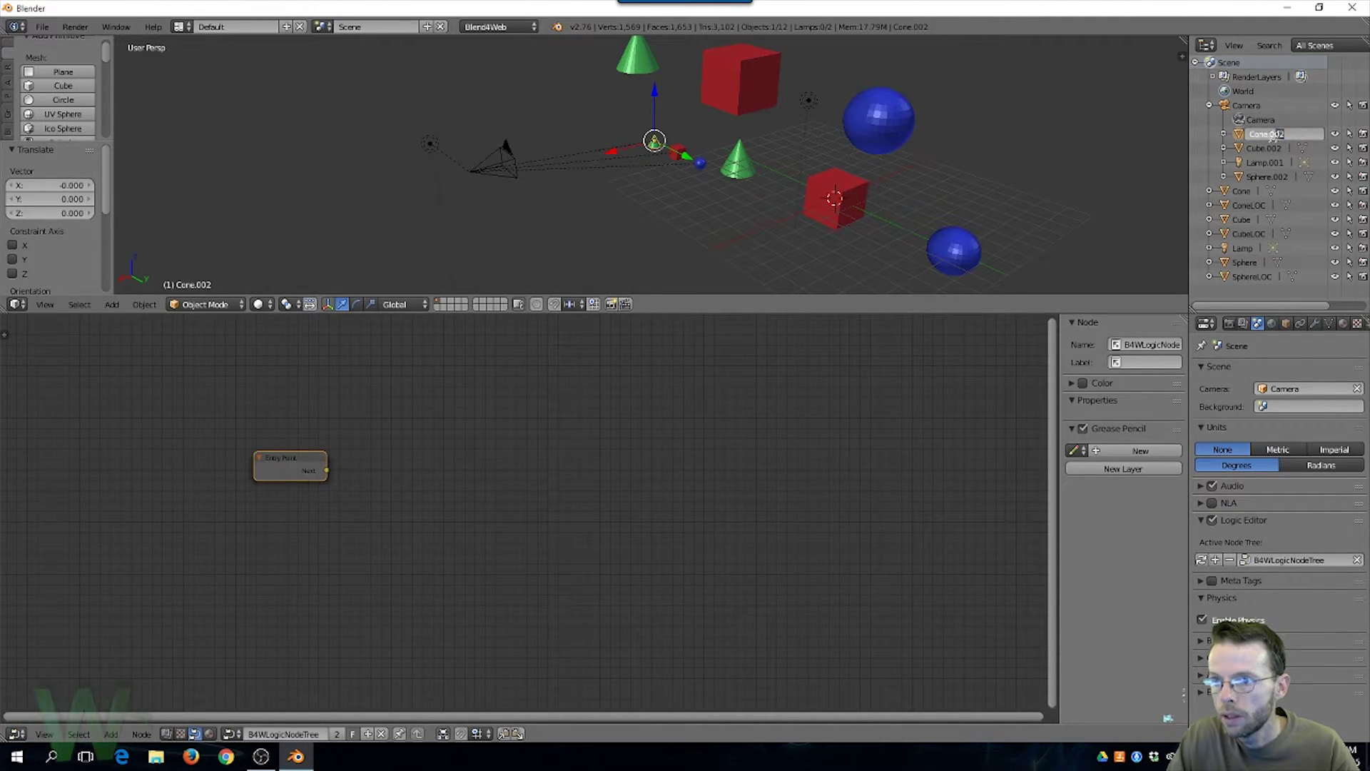
key(BackSpace)
text(BTN)
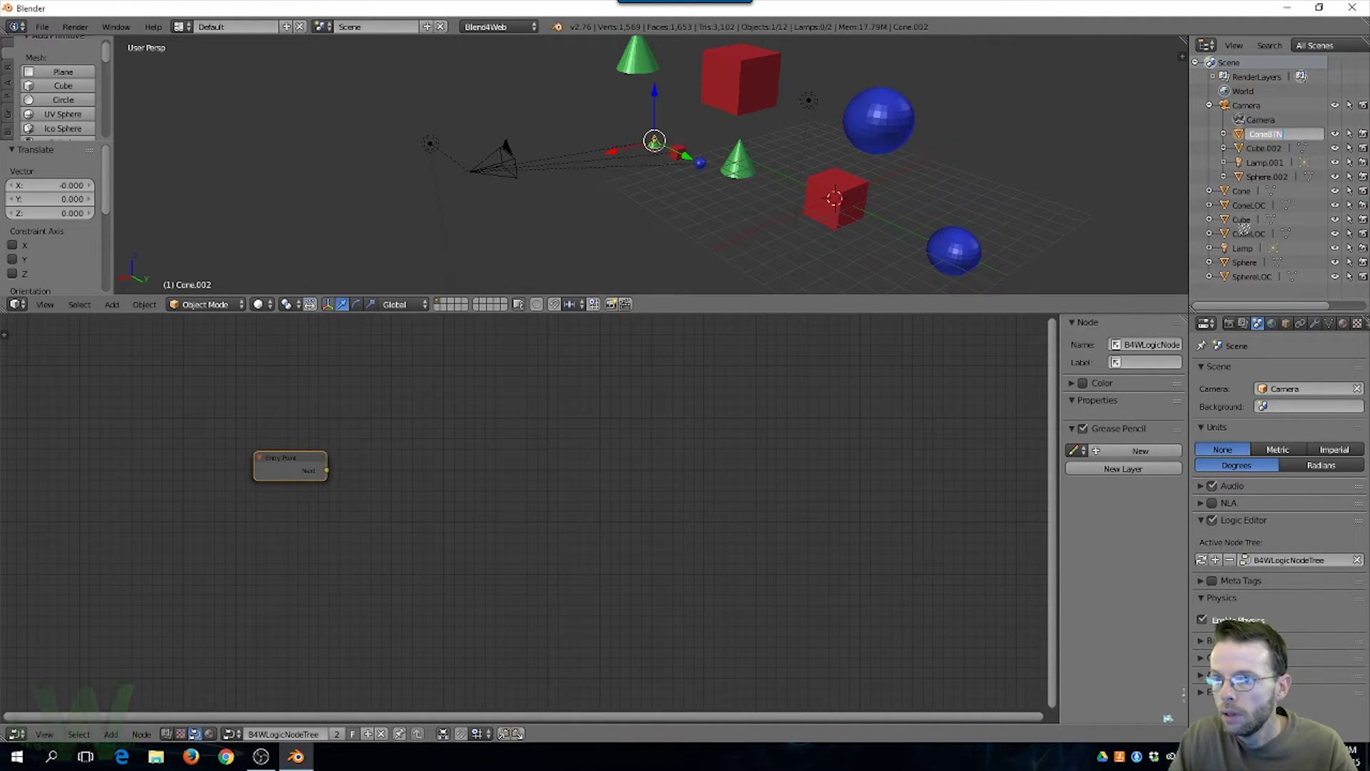
key(Return)
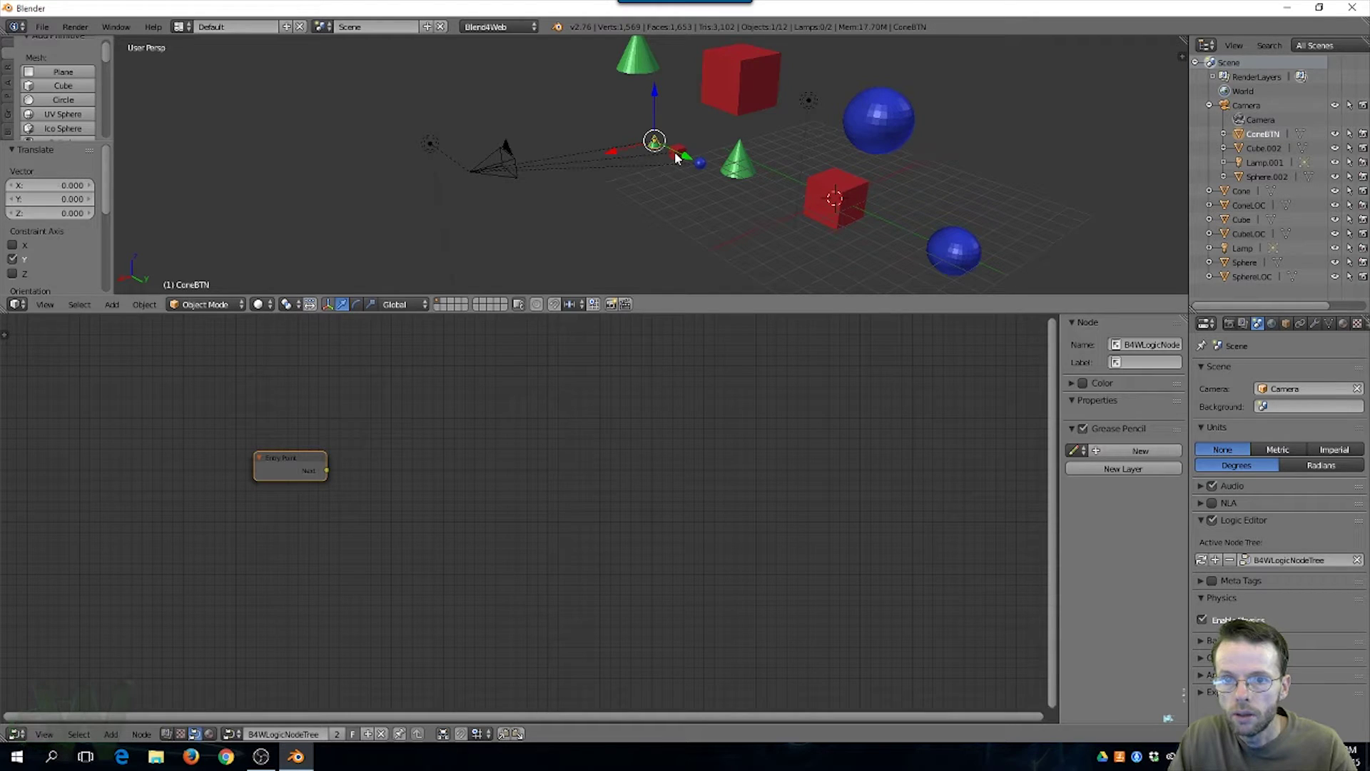
Rename the small red cube parented to the camera to CubeBTN
scroll(676, 155, up, 5)
right_click(679, 147)
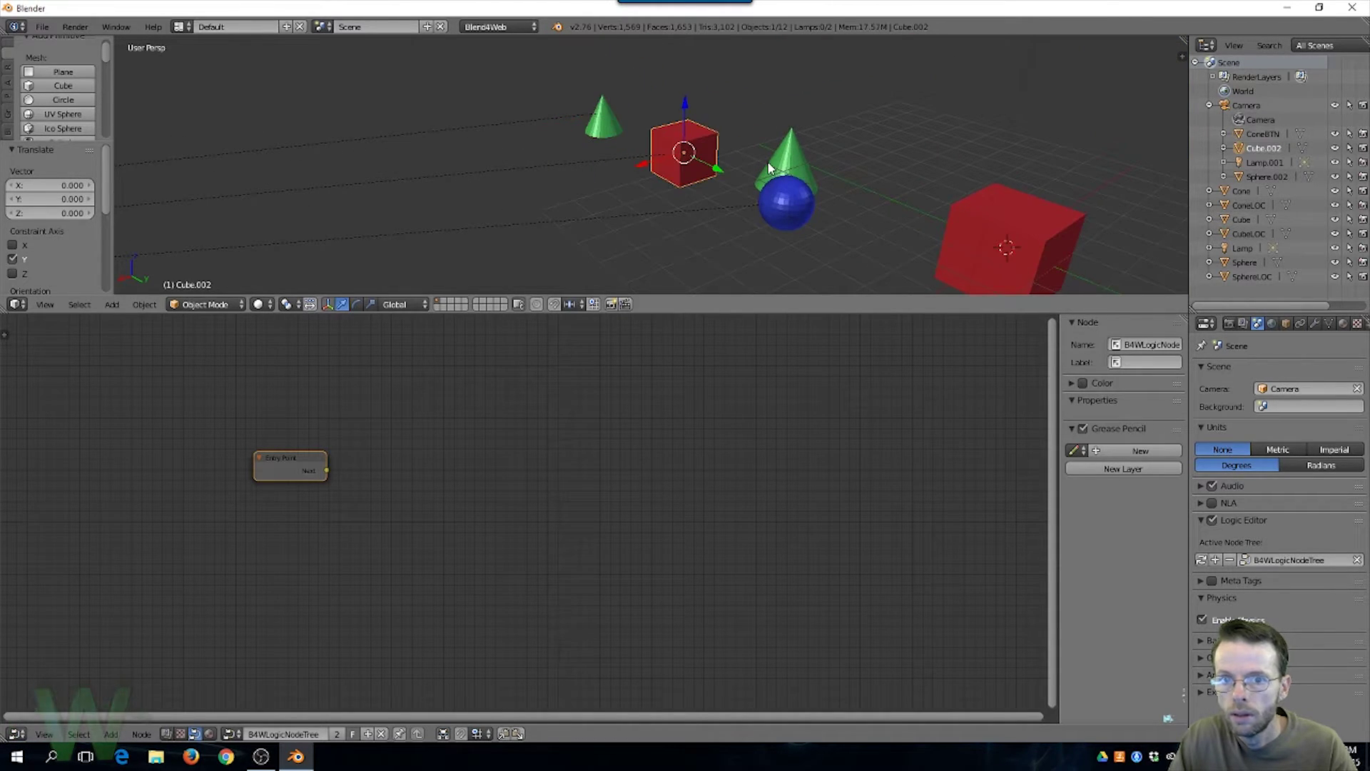
double_click(1265, 148)
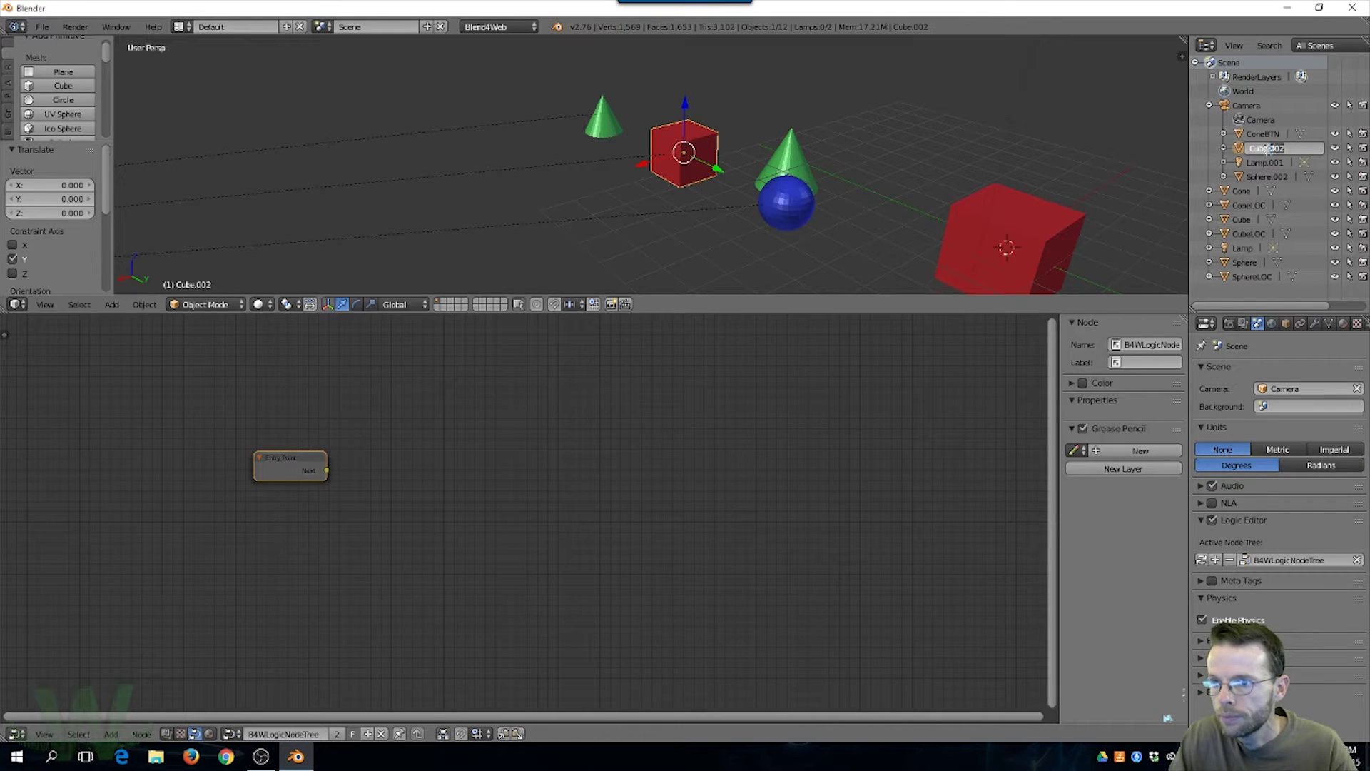
text(BTN)
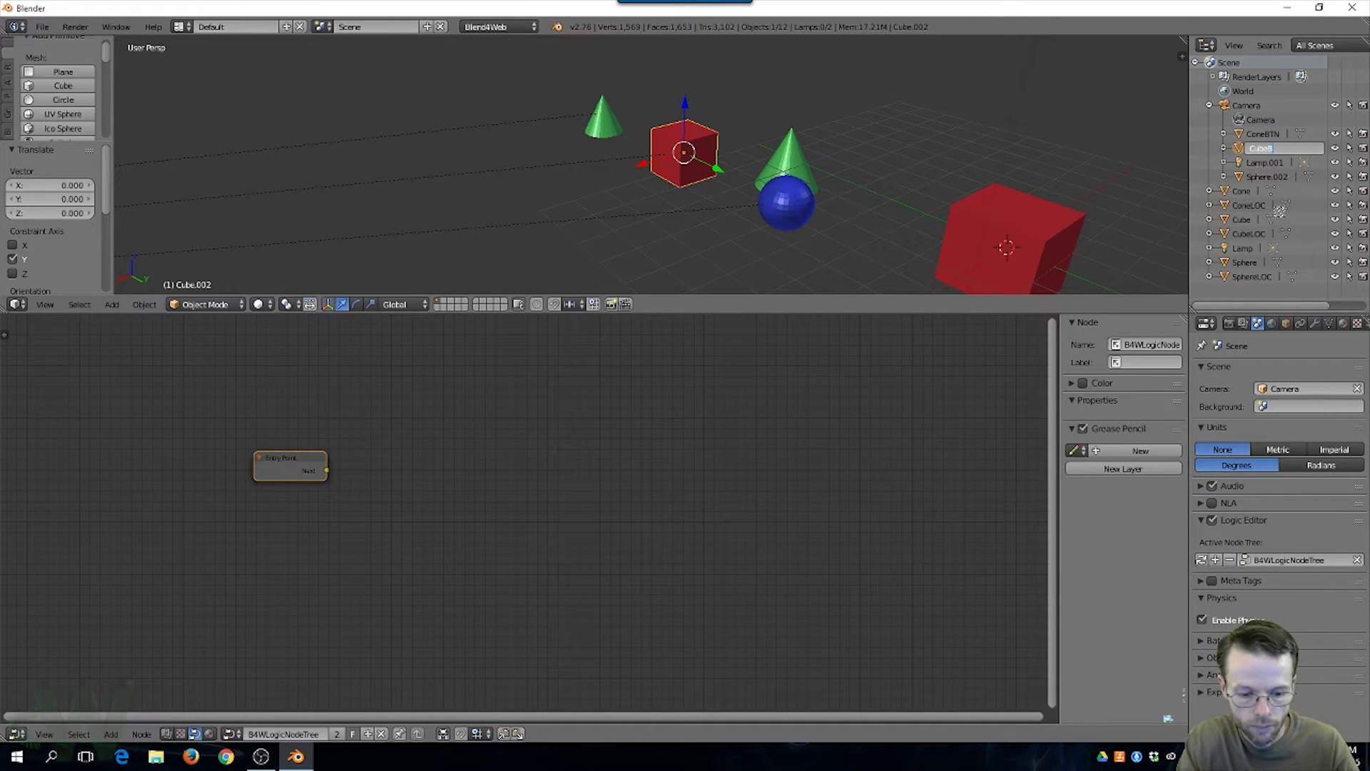
key(Return)
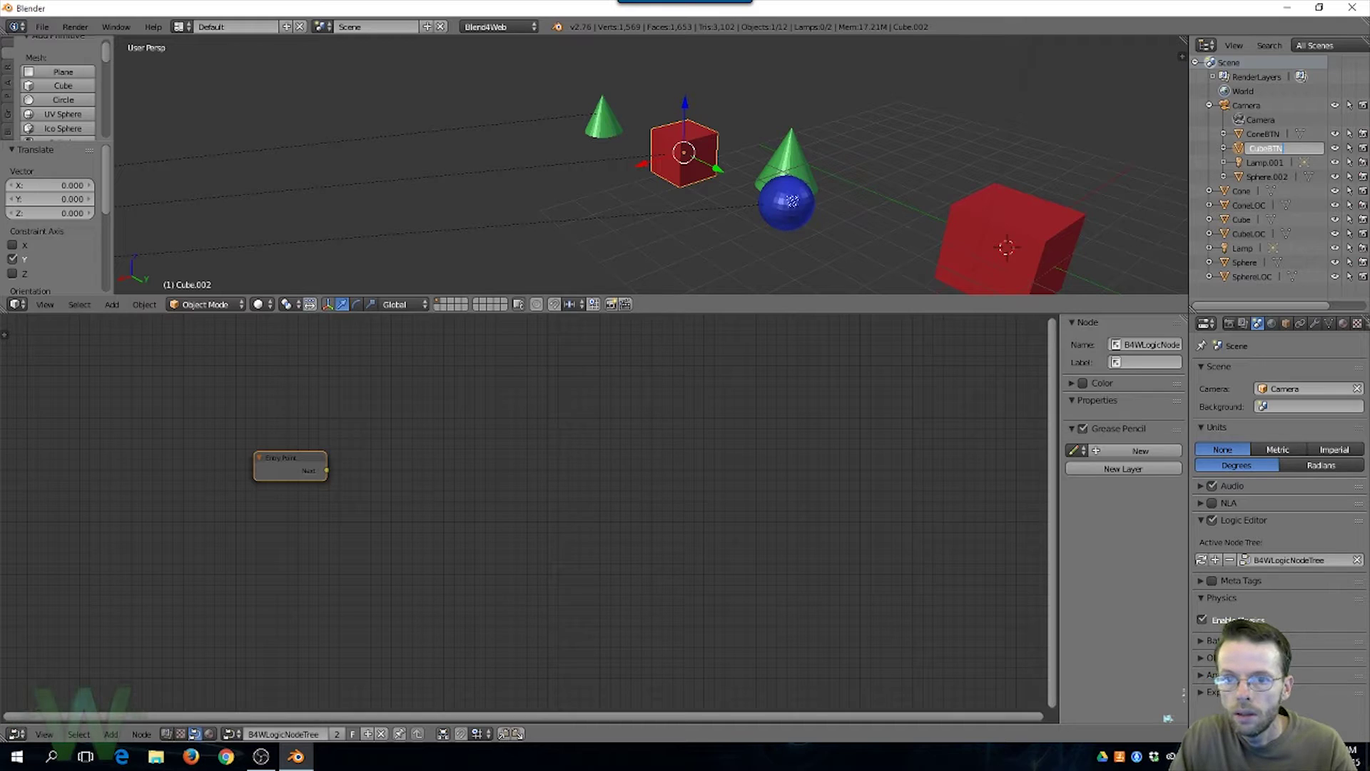
Rename the small blue sphere parented to the camera to SphereBTN
right_click(786, 202)
double_click(1270, 177)
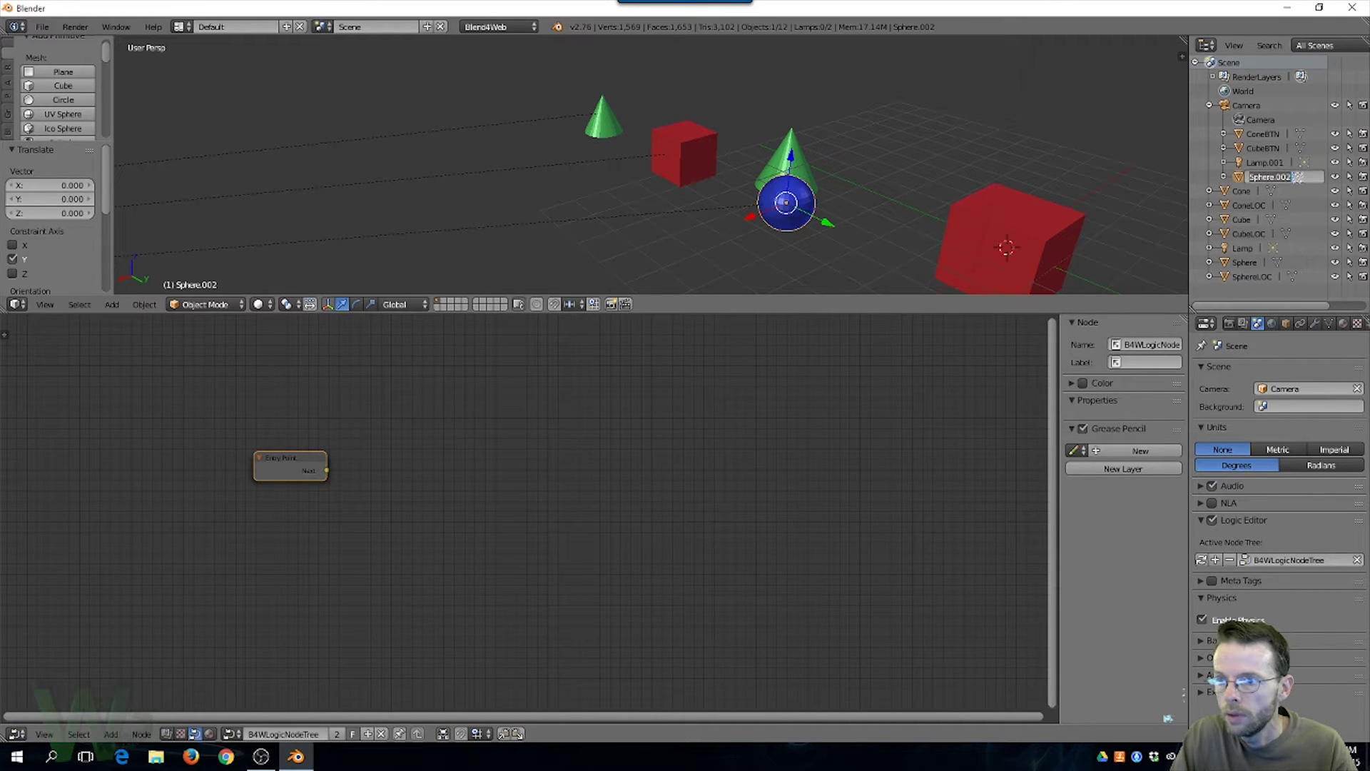
drag(1291, 177, 1273, 177)
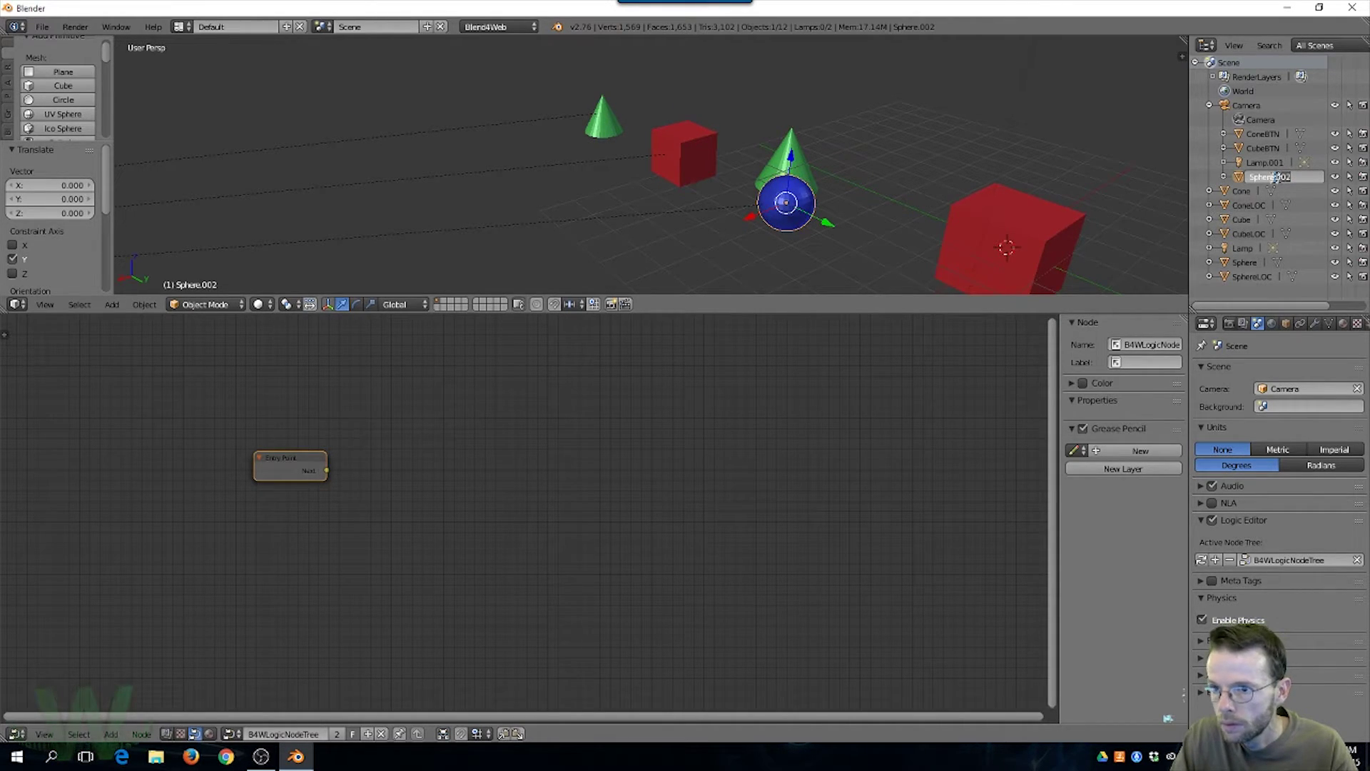
key(BackSpace)
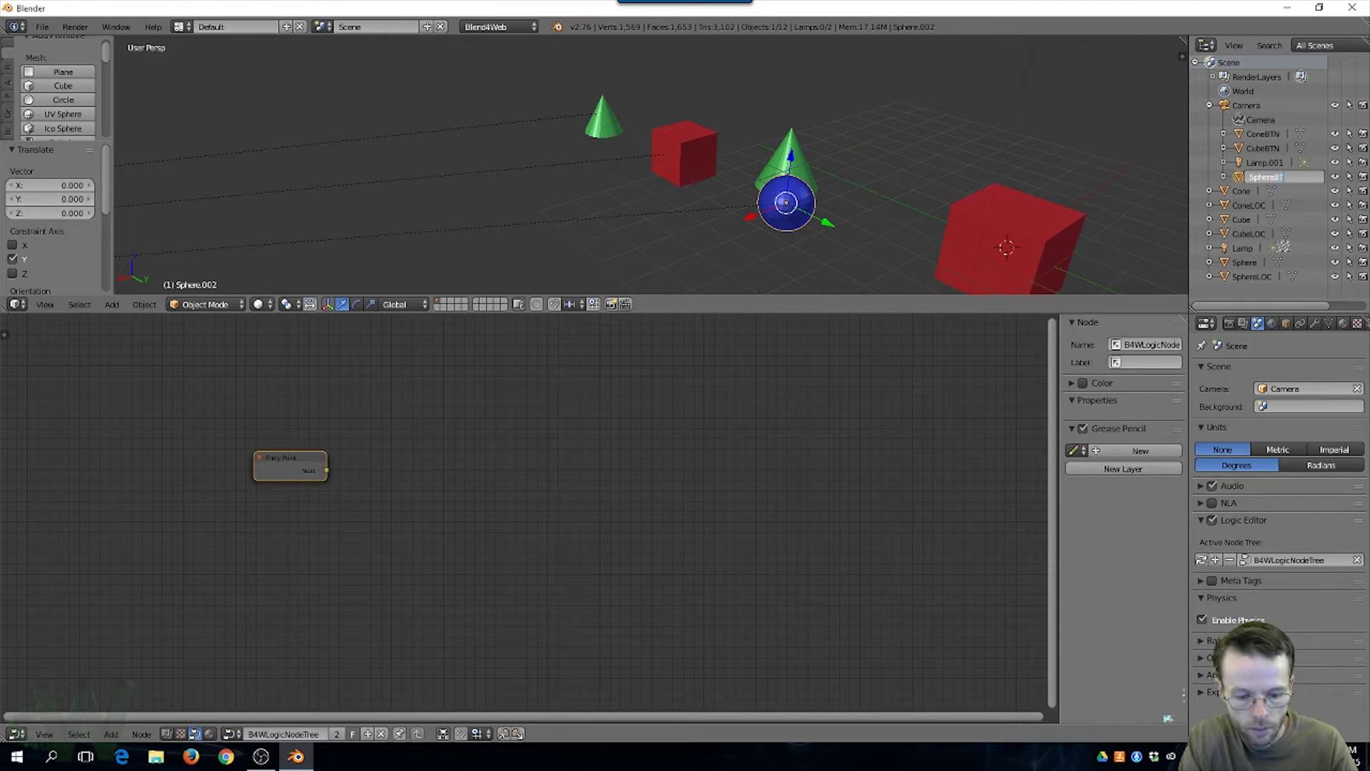
key(Return)
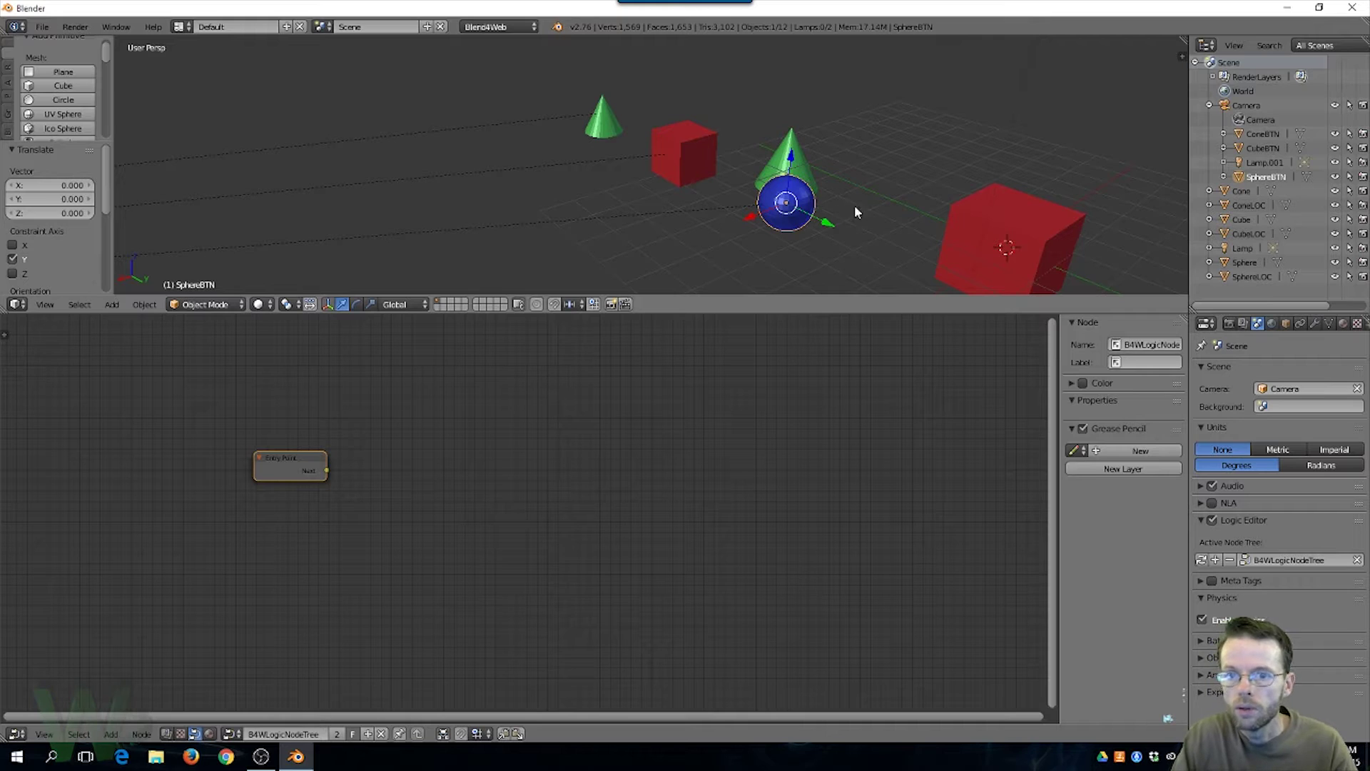
scroll(878, 194, down, 4)
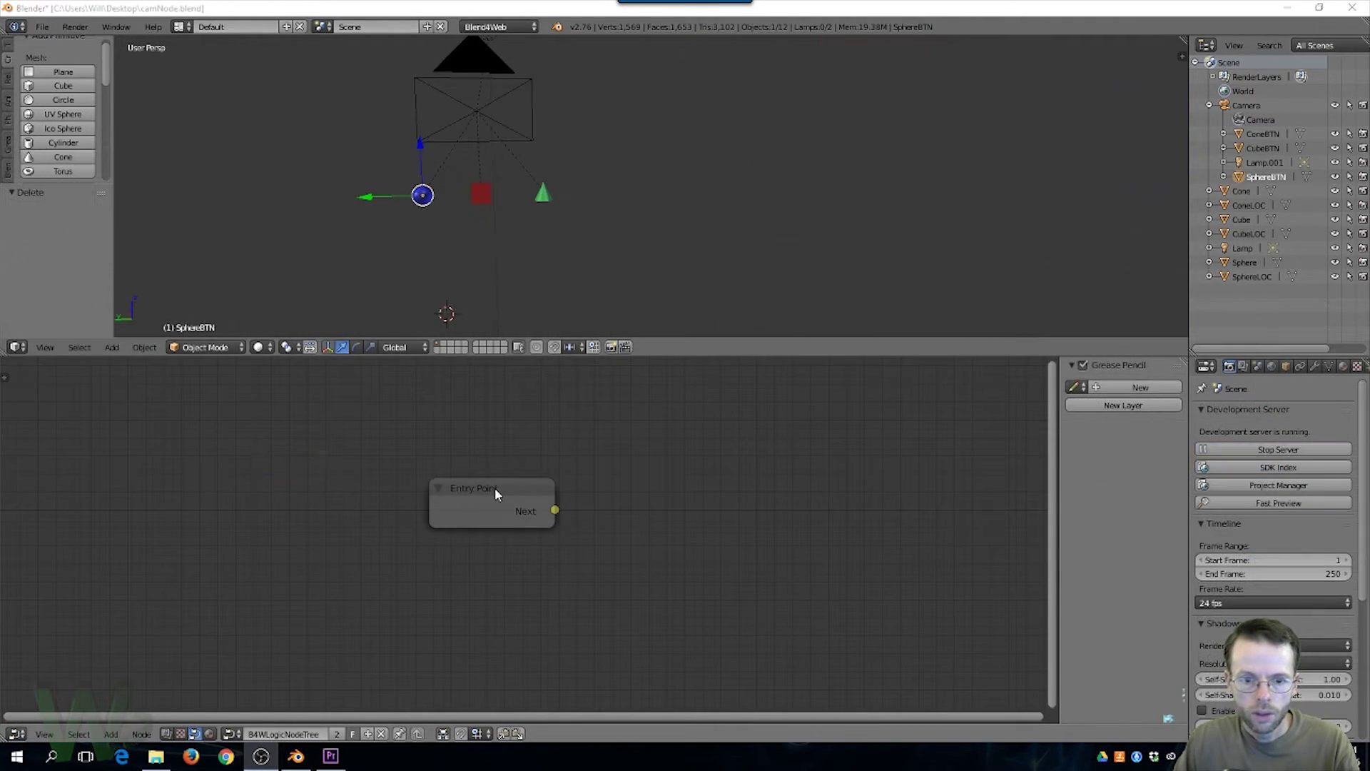
Move the Entry Point node further left and place a new Switch Select logic node to its right
drag(495, 487, 289, 483)
scroll(648, 476, down, 5)
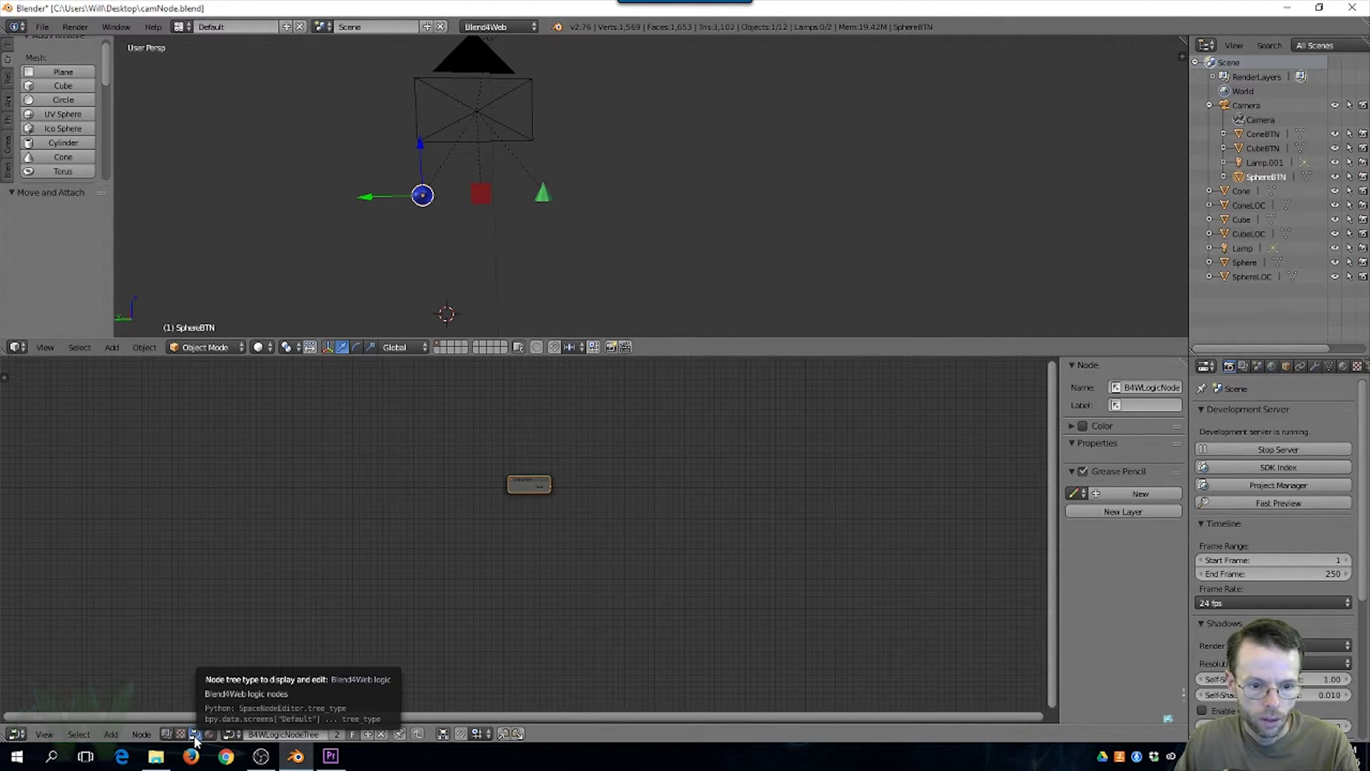
click(110, 734)
mouse_move(142, 705)
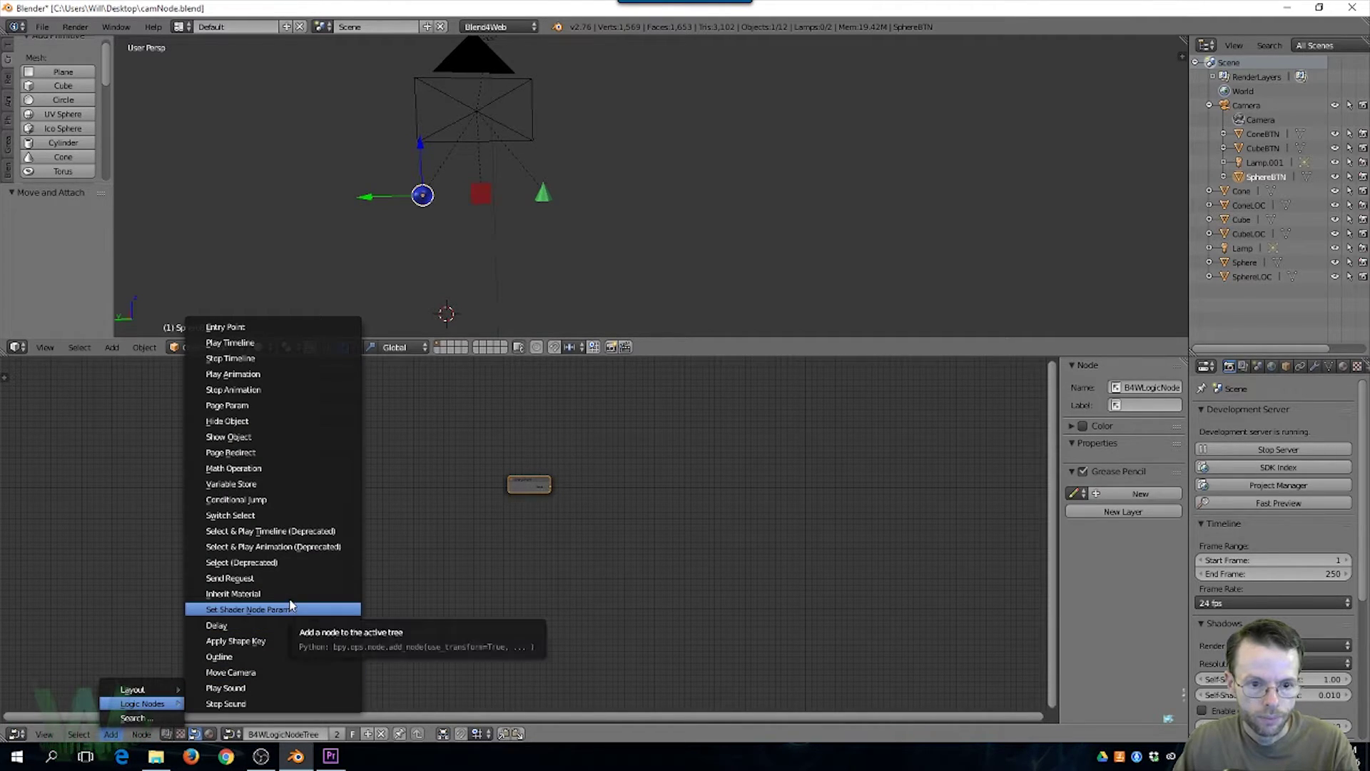
click(272, 517)
click(598, 428)
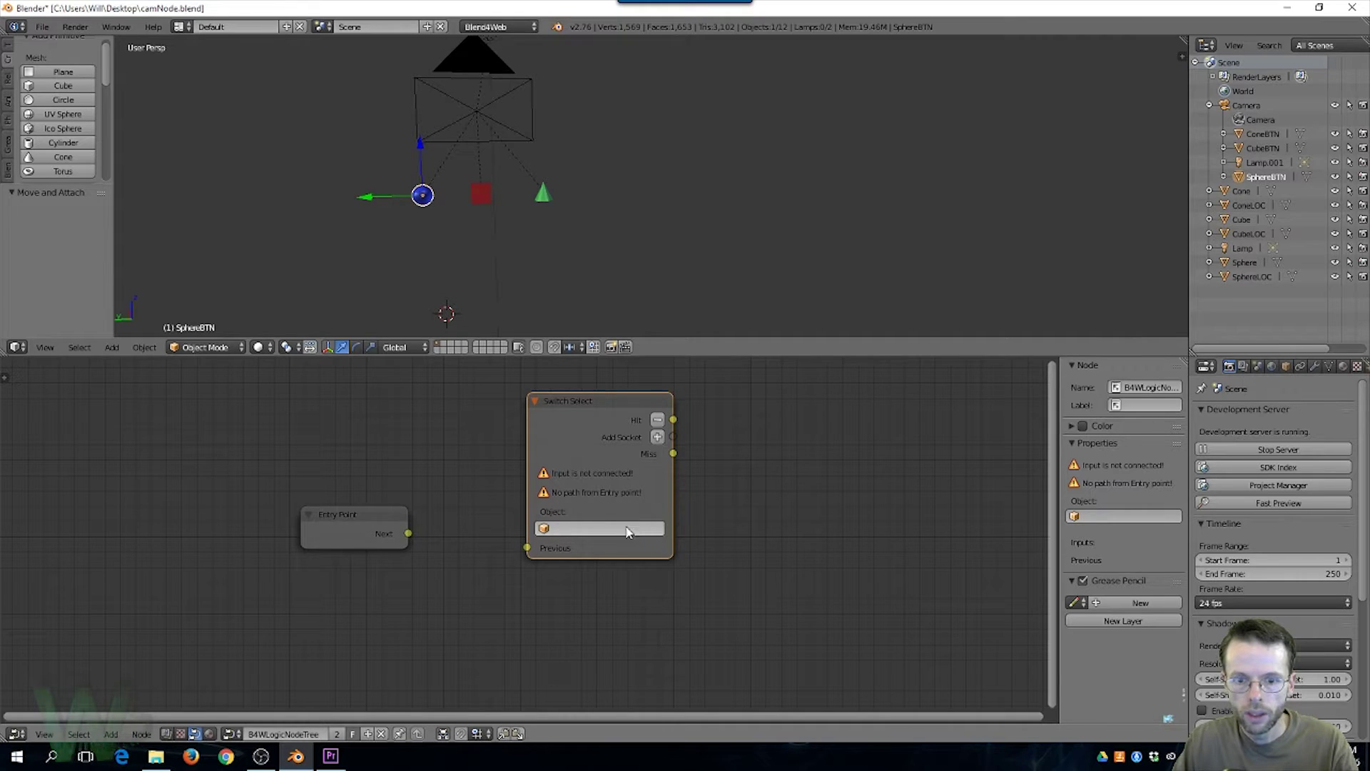
Add two more hit sockets to the Switch Select node and assign ConeBTN, CubeBTN and SphereBTN as its three objects in that order
click(661, 437)
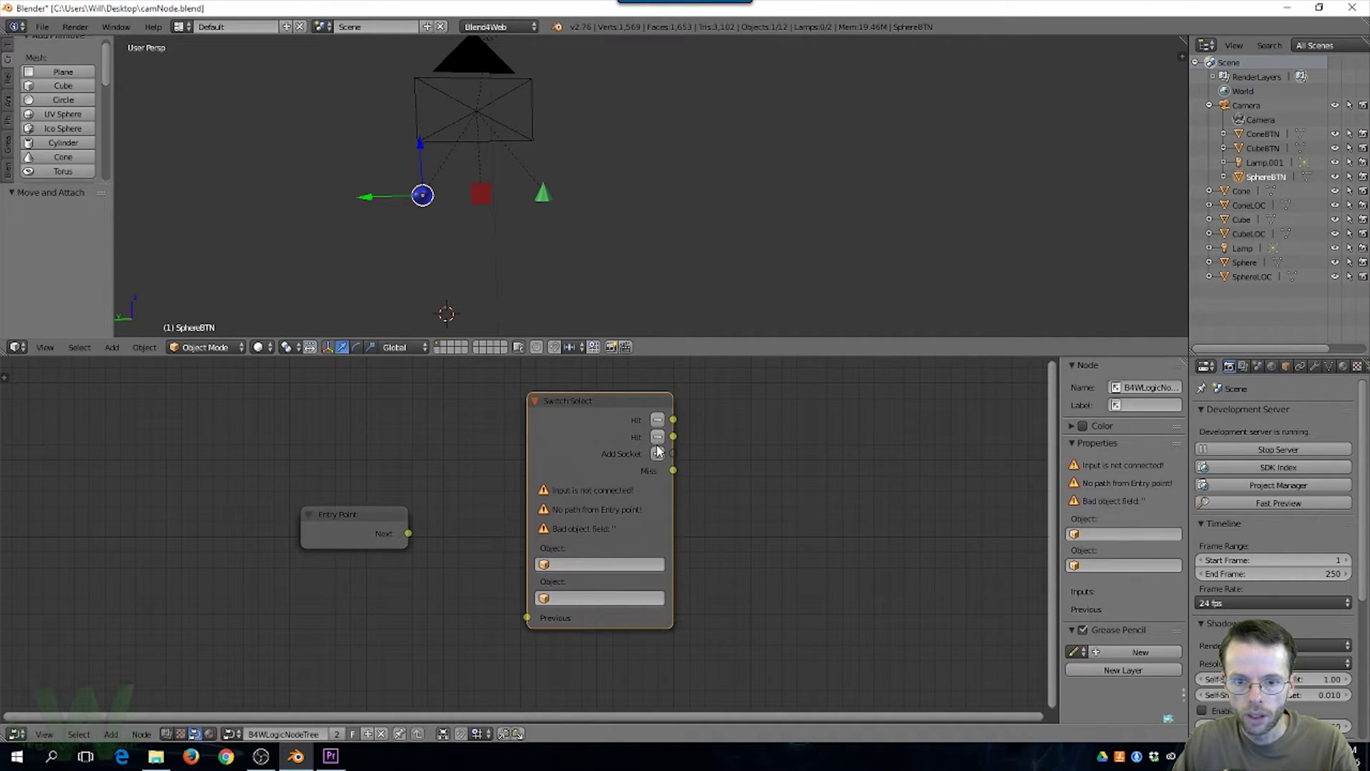
click(658, 454)
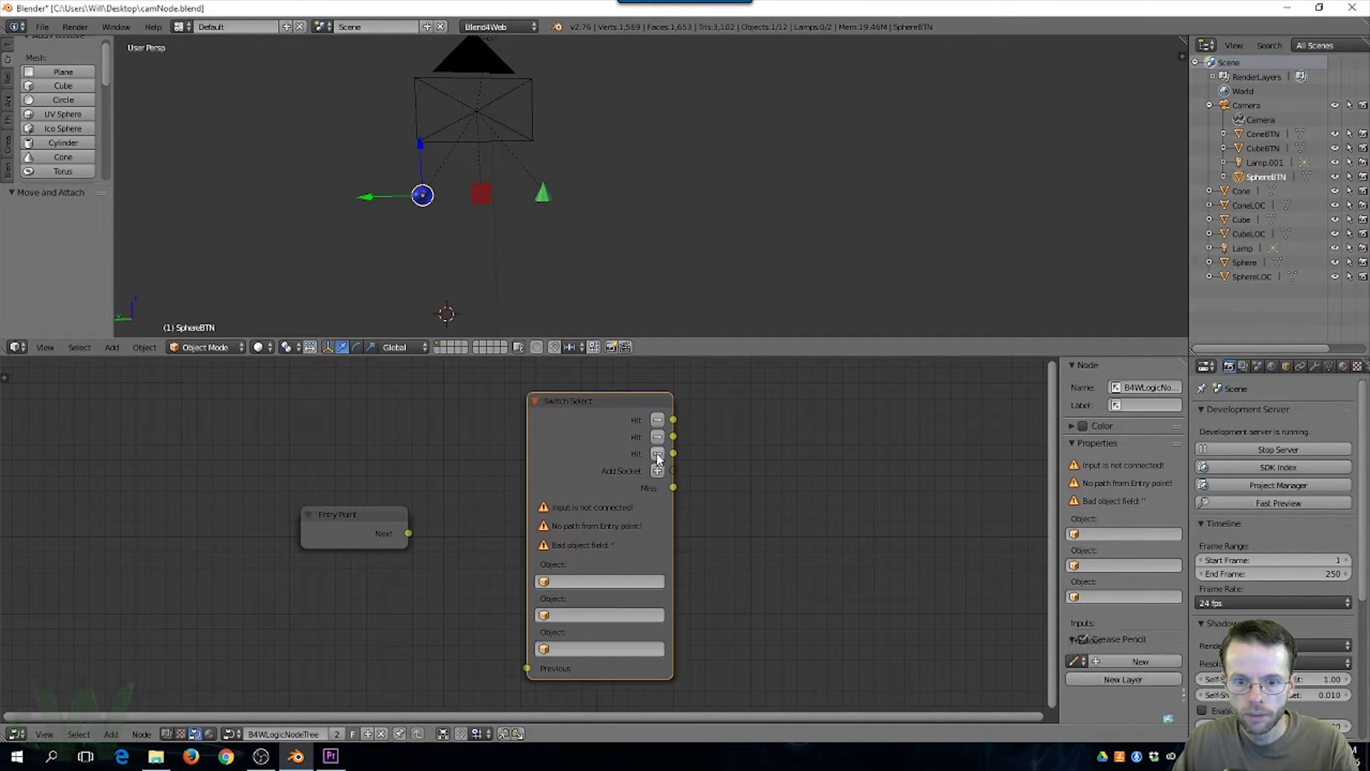
click(561, 583)
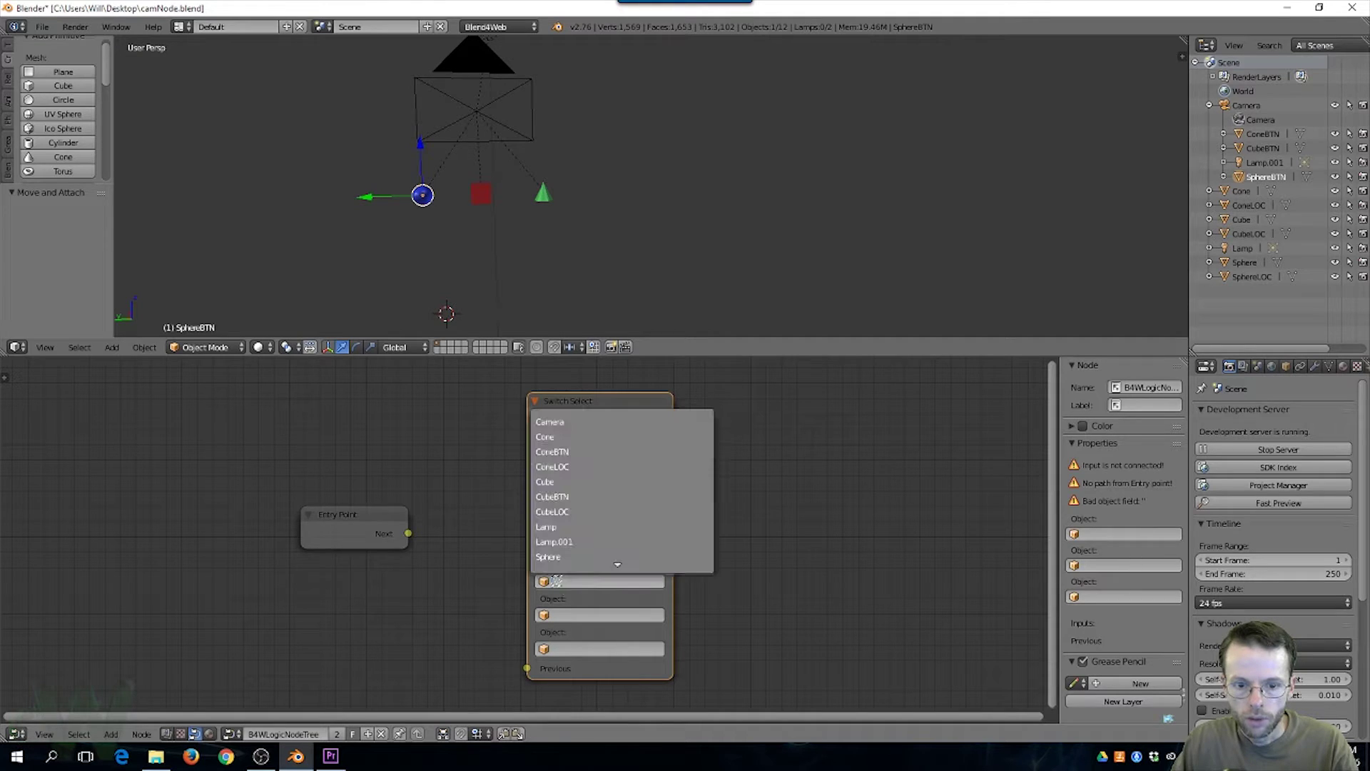
click(571, 453)
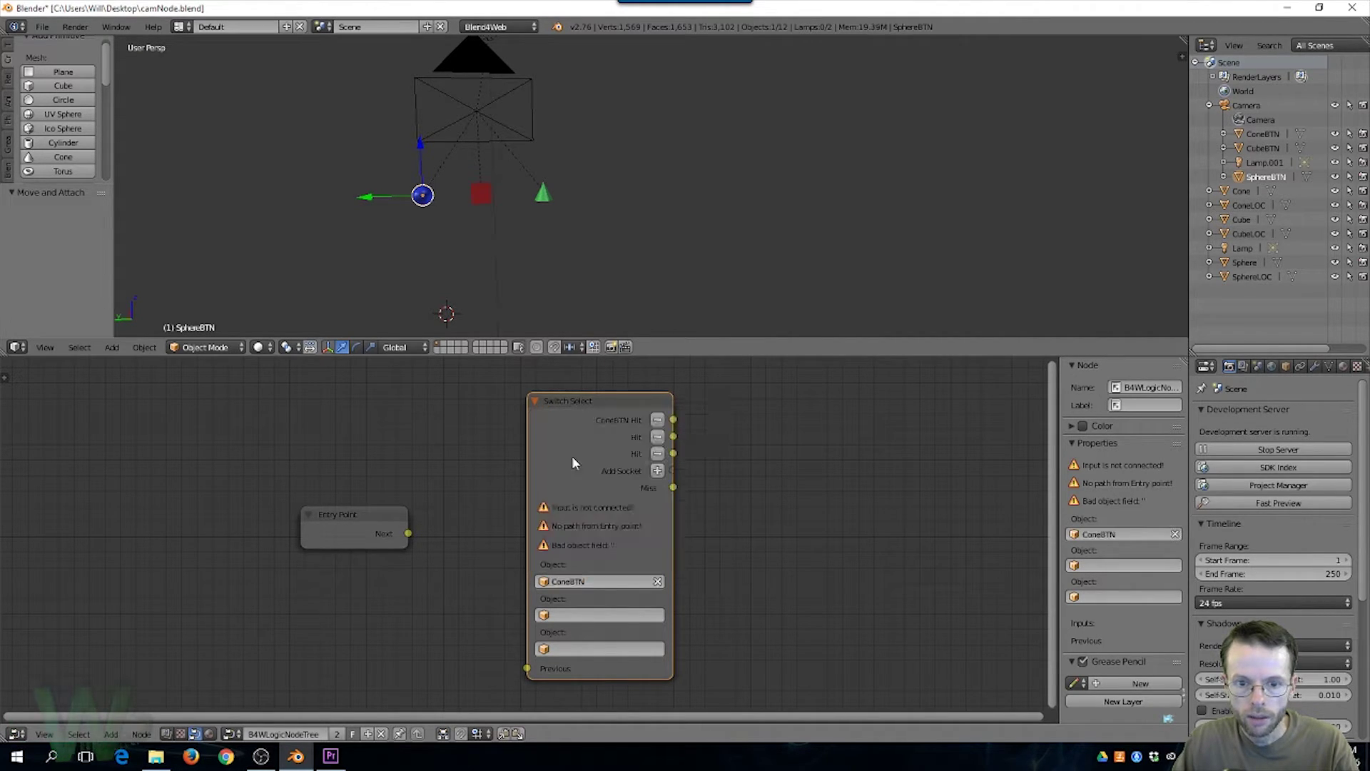
click(561, 614)
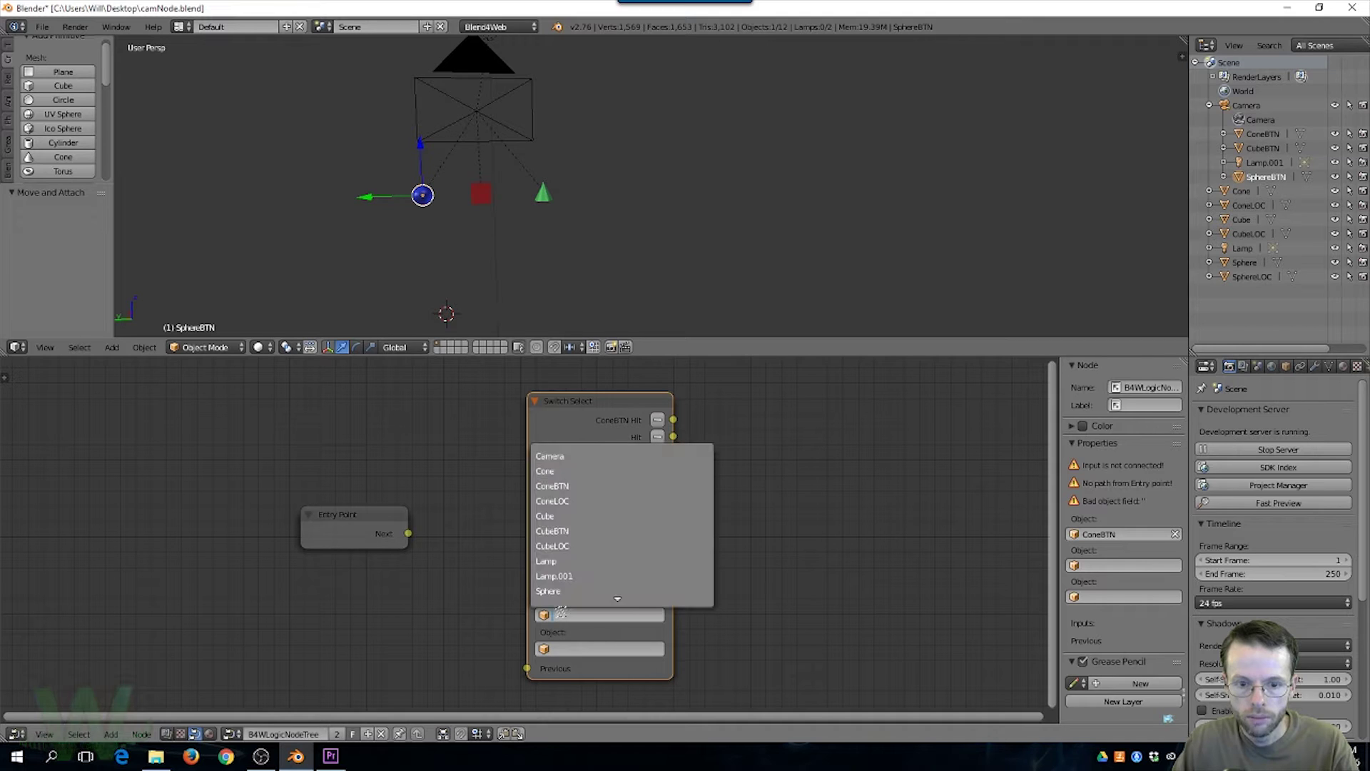
click(571, 530)
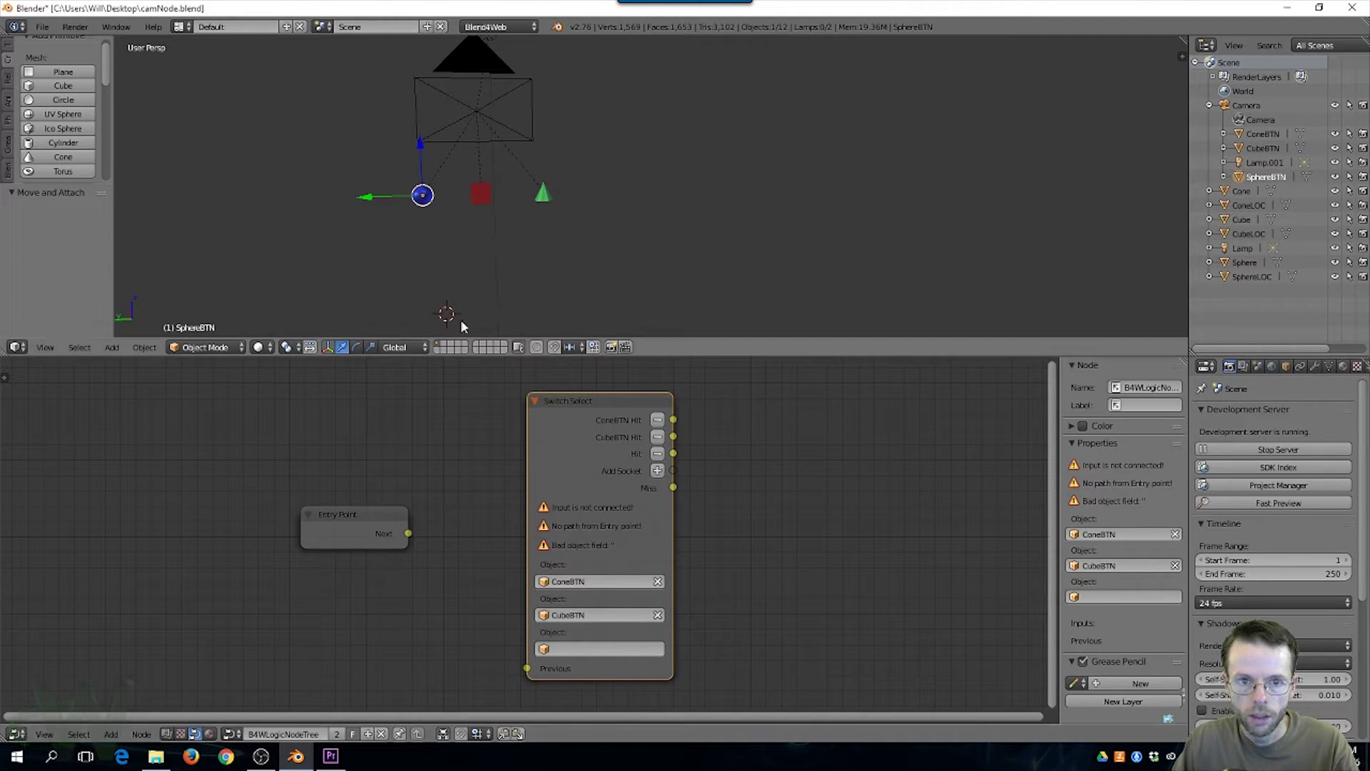
click(567, 651)
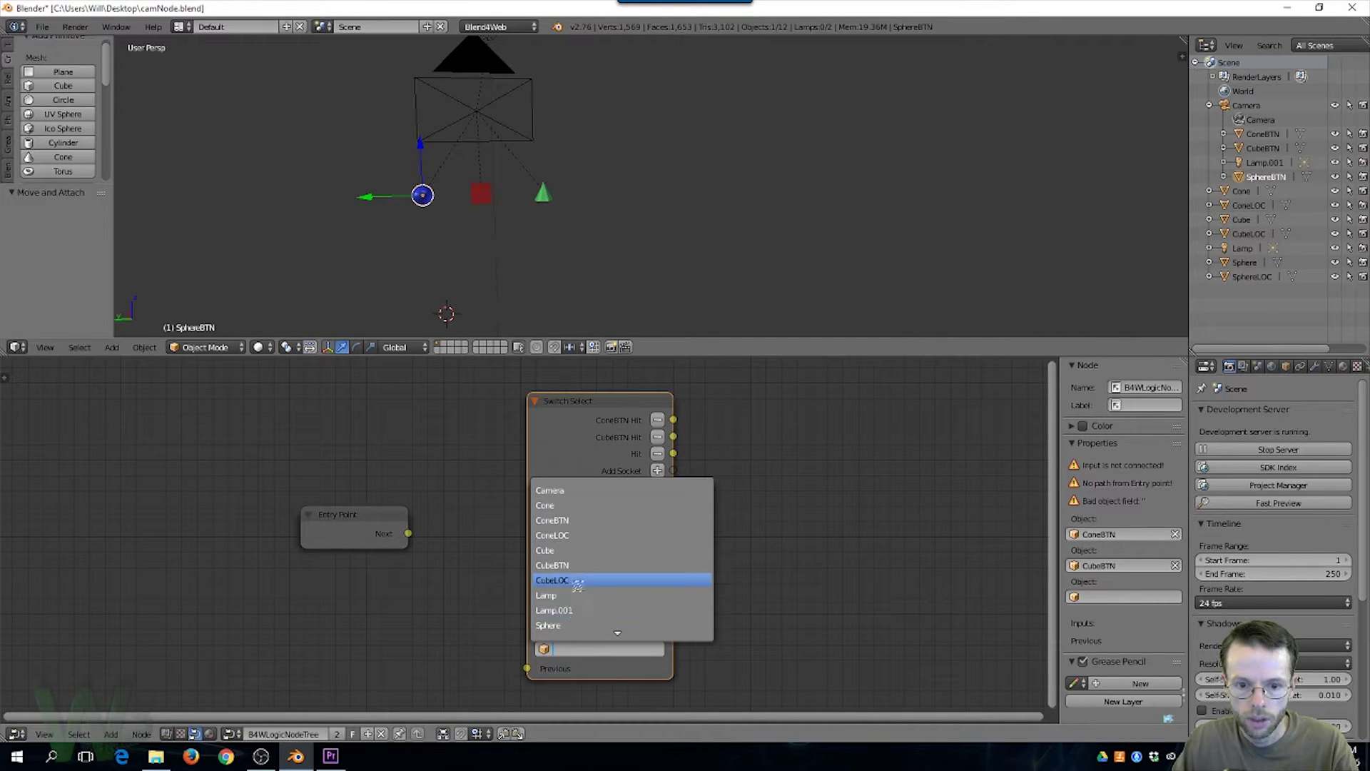
scroll(564, 619, down, 2)
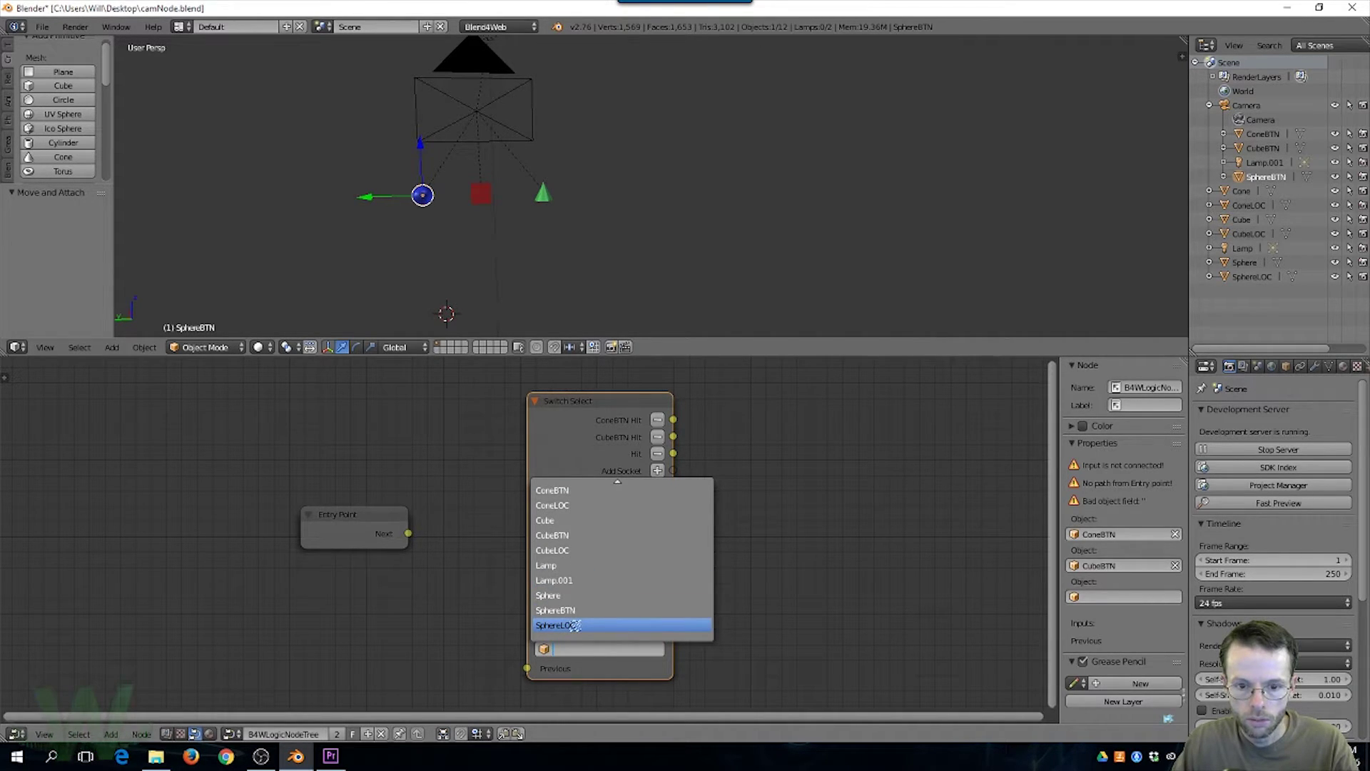
click(571, 611)
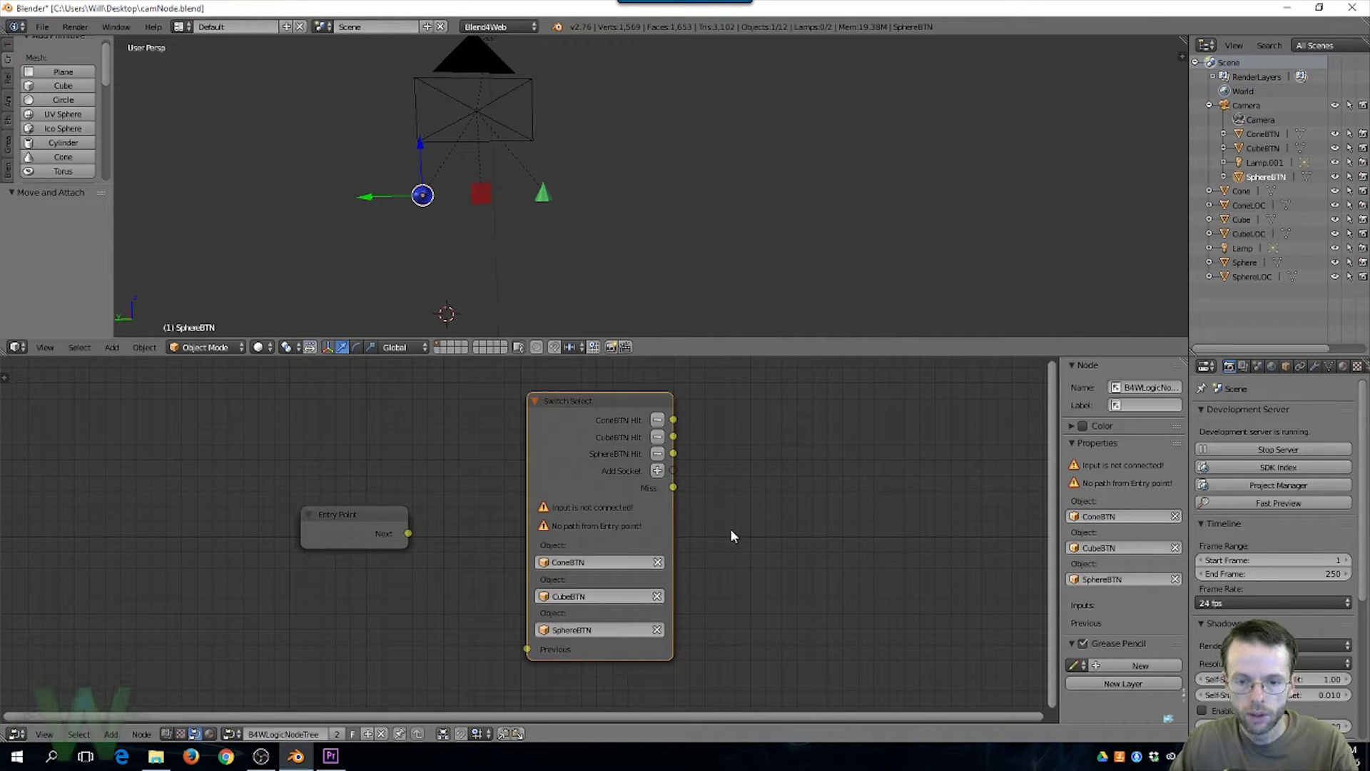
Link the Entry Point node's Next output to the Switch Select node's Previous input
drag(407, 533, 528, 650)
scroll(768, 628, down, 3)
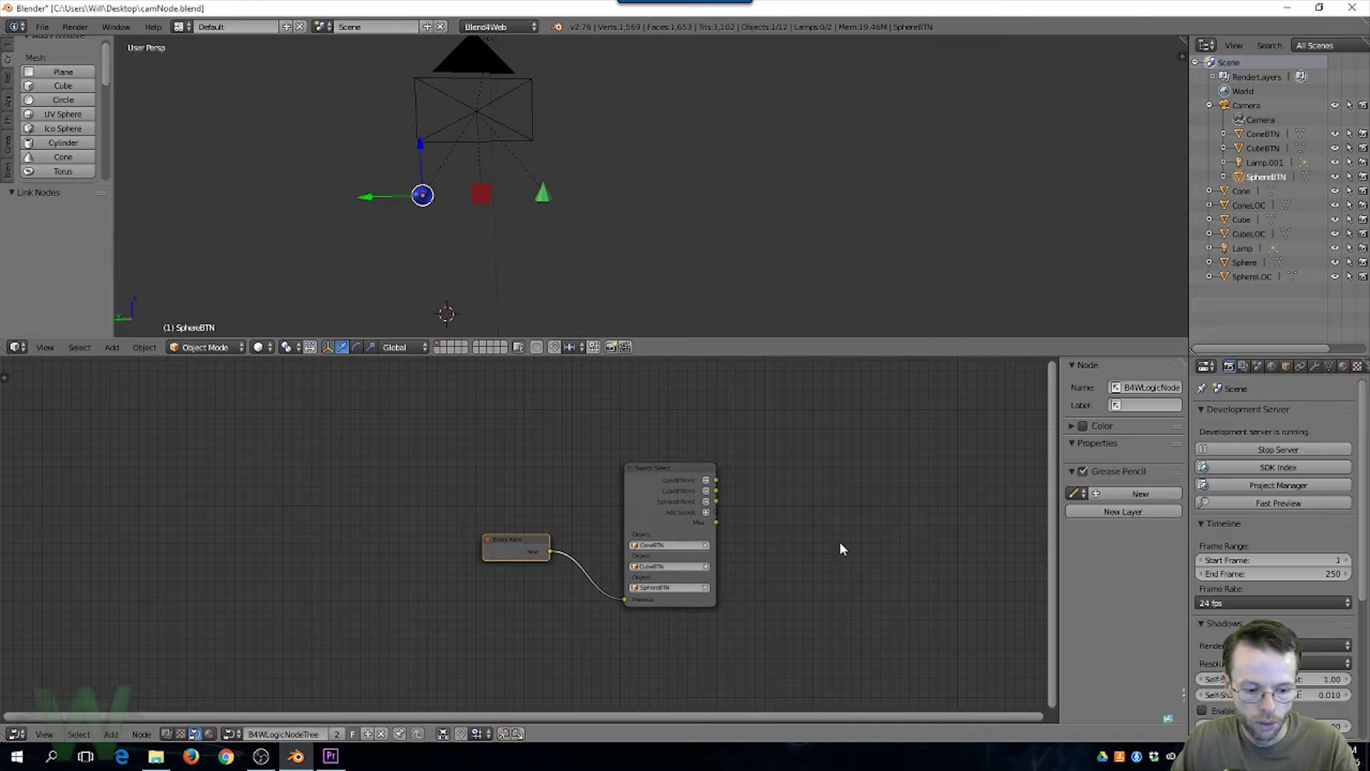
key(x)
Add a Move Camera logic node above and to the right of the Switch Select node
middle_drag(840, 541, 628, 539)
scroll(627, 539, down, 2)
click(111, 733)
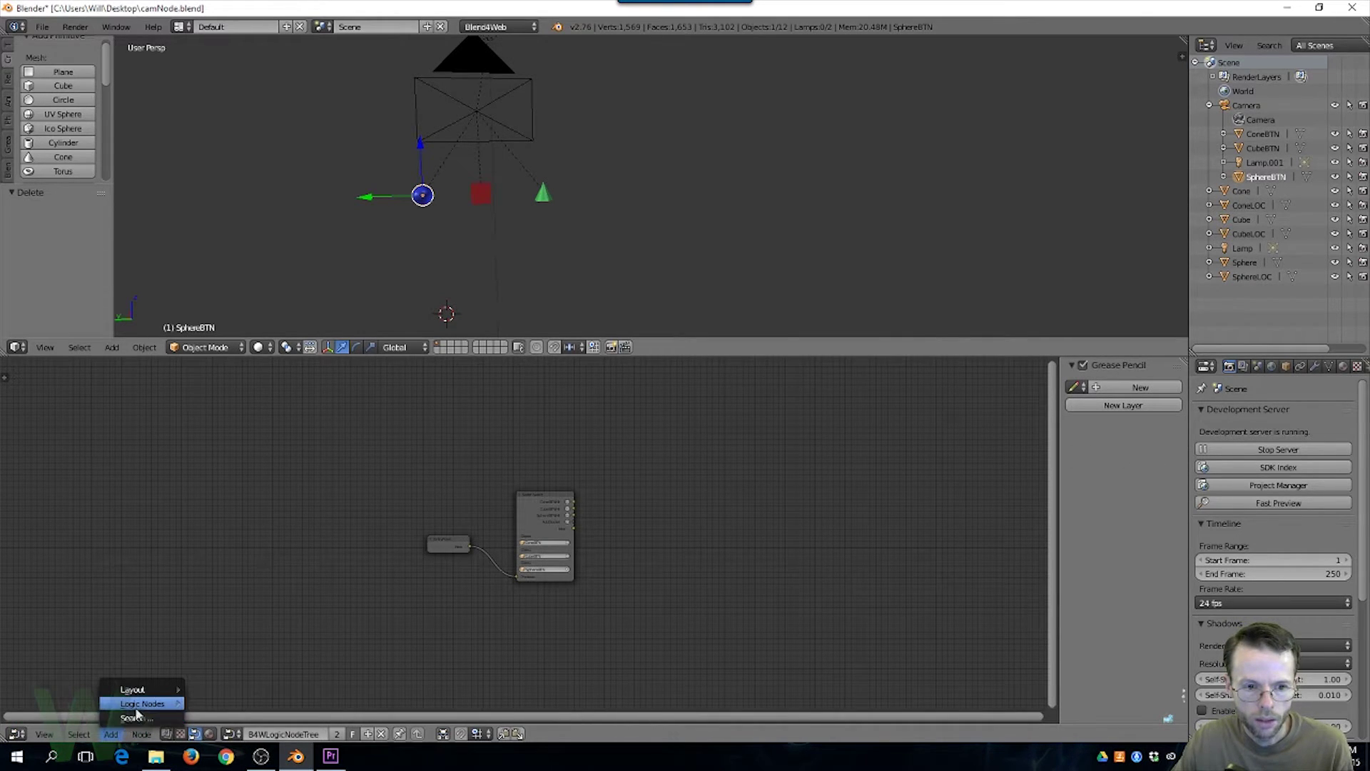
mouse_move(142, 704)
click(242, 673)
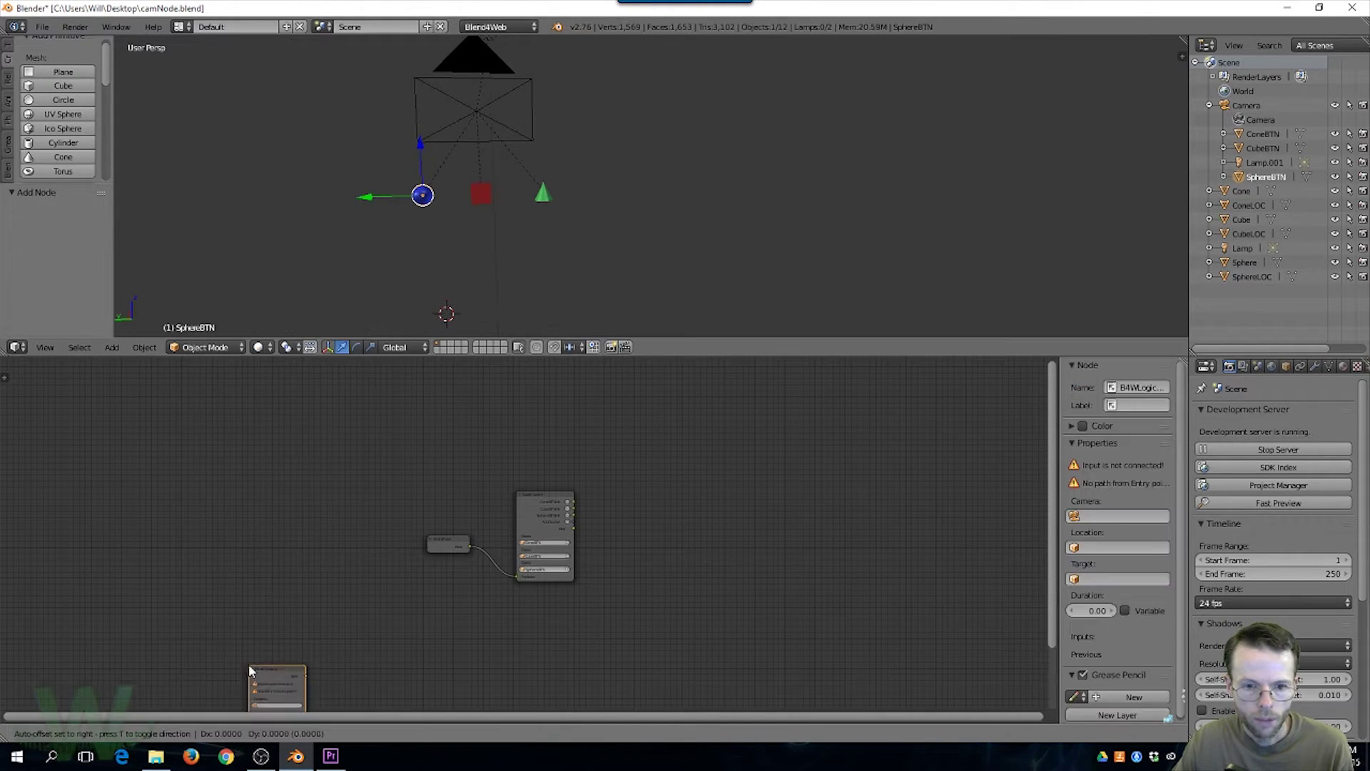
click(623, 411)
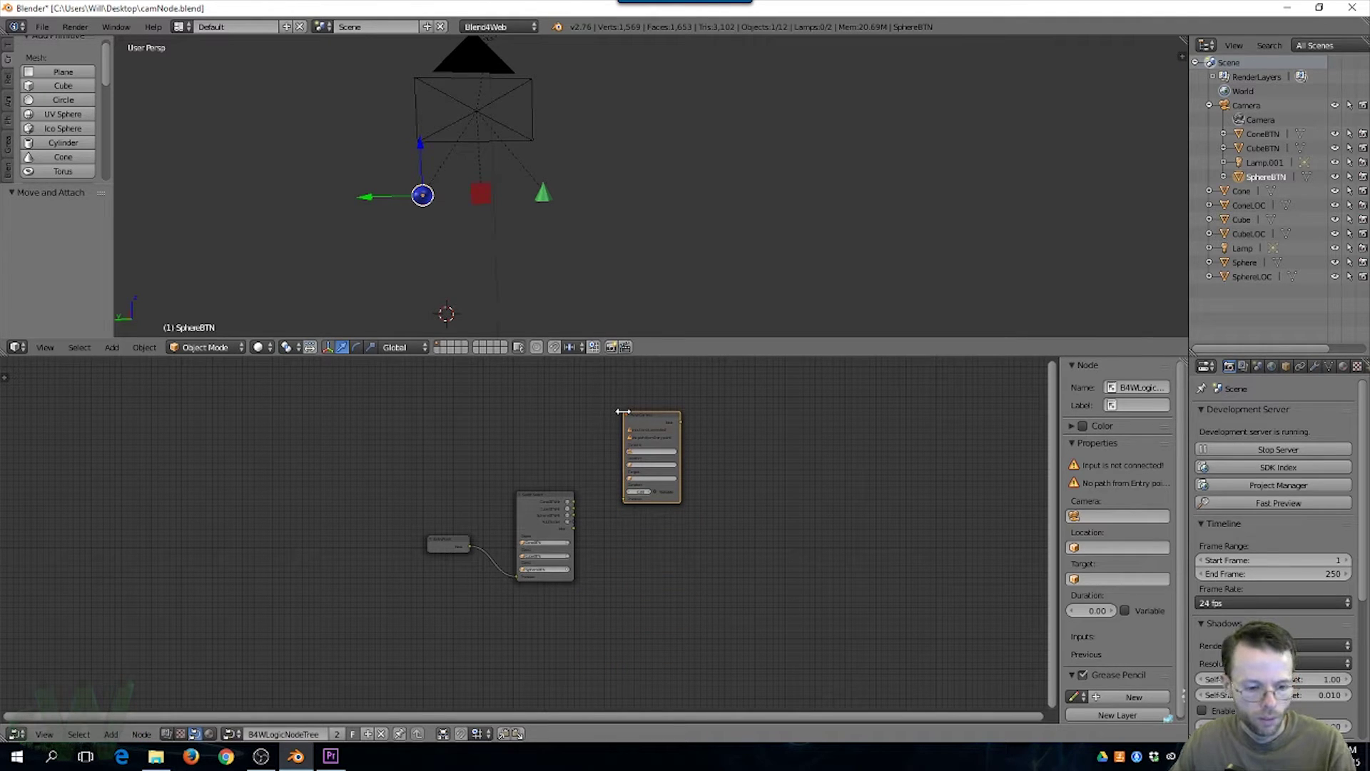
Duplicate the Move Camera node twice, placing each copy further down and to the right
key(shift+d)
click(748, 491)
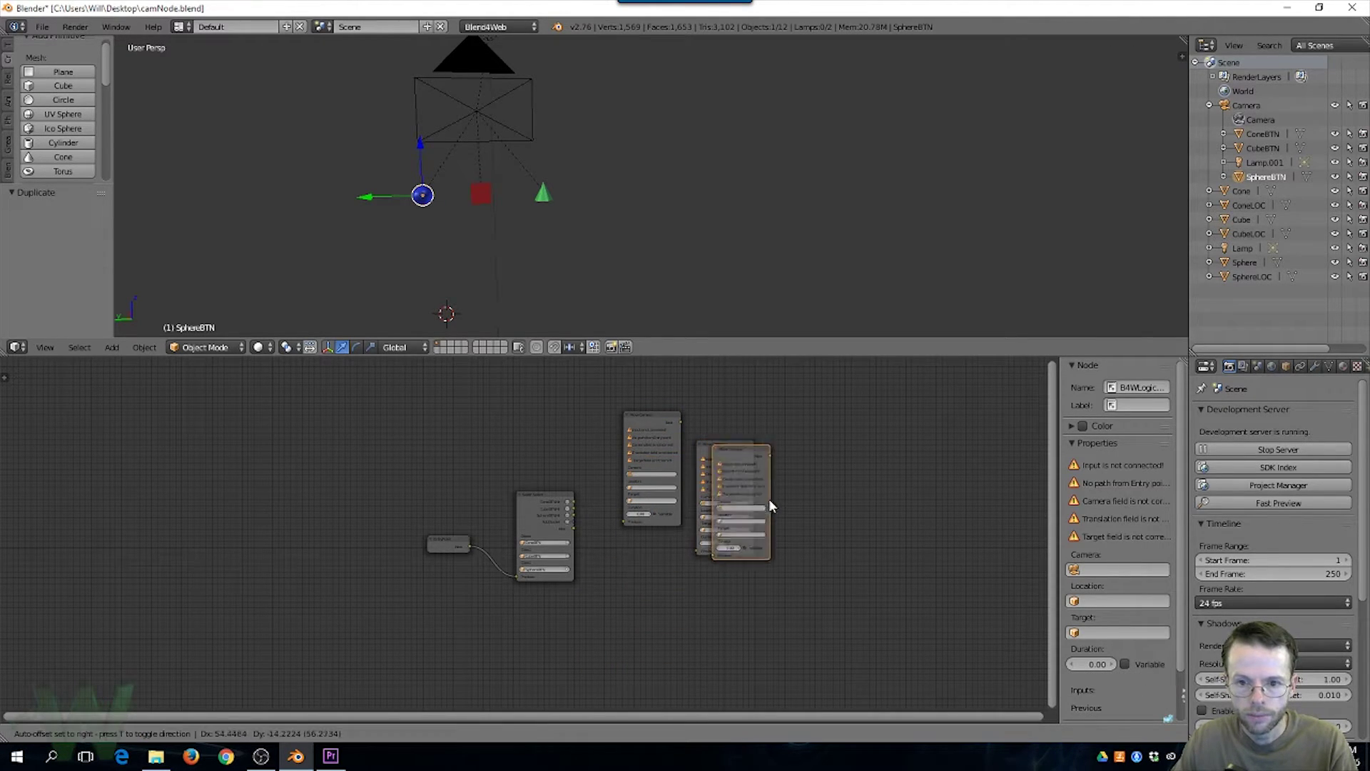
key(shift+d)
click(816, 553)
Arrange the Move Camera nodes with the first raised, the second beneath it, and the third shifted down and closer to them
drag(651, 417, 654, 393)
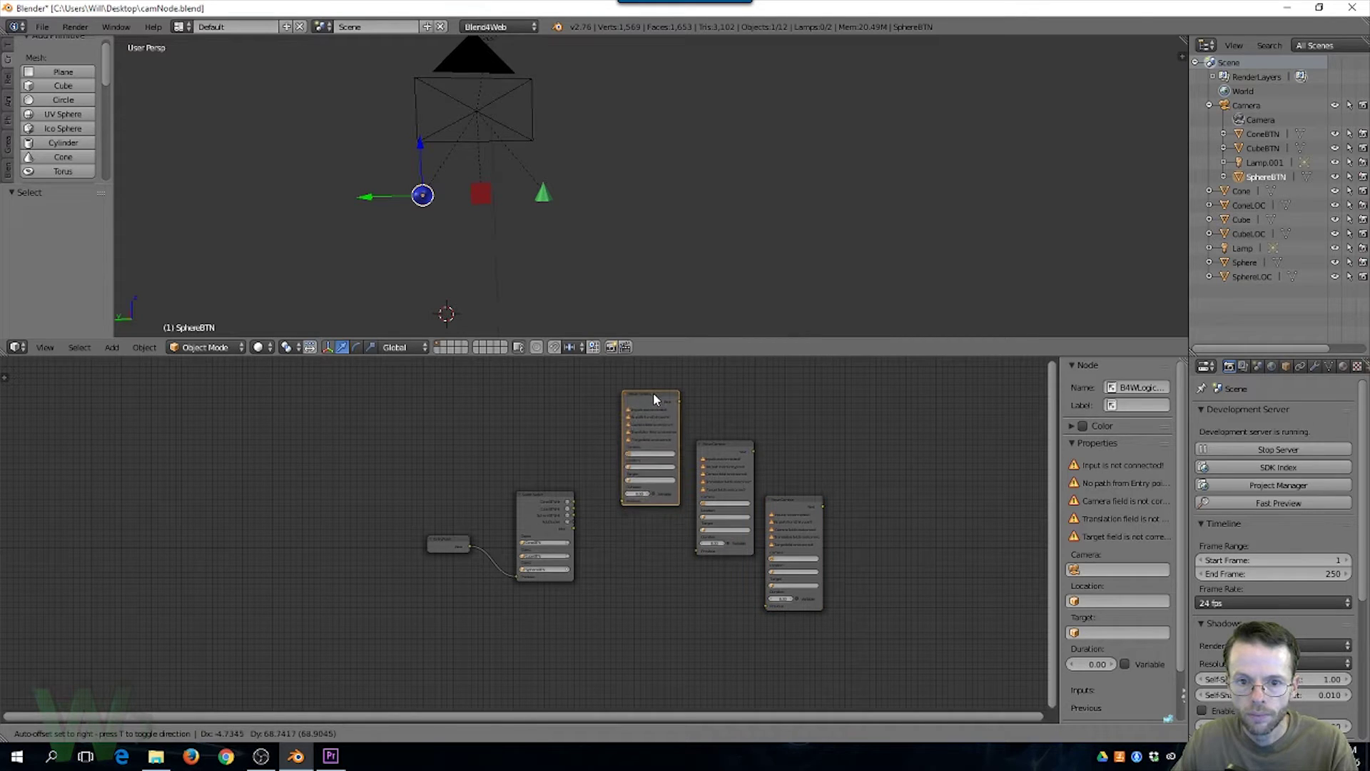
drag(727, 452, 649, 517)
click(782, 499)
drag(782, 499, 716, 550)
Link the Switch Select node's ConeBTN Hit output to the Previous input of the first Move Camera node
scroll(661, 443, up, 5)
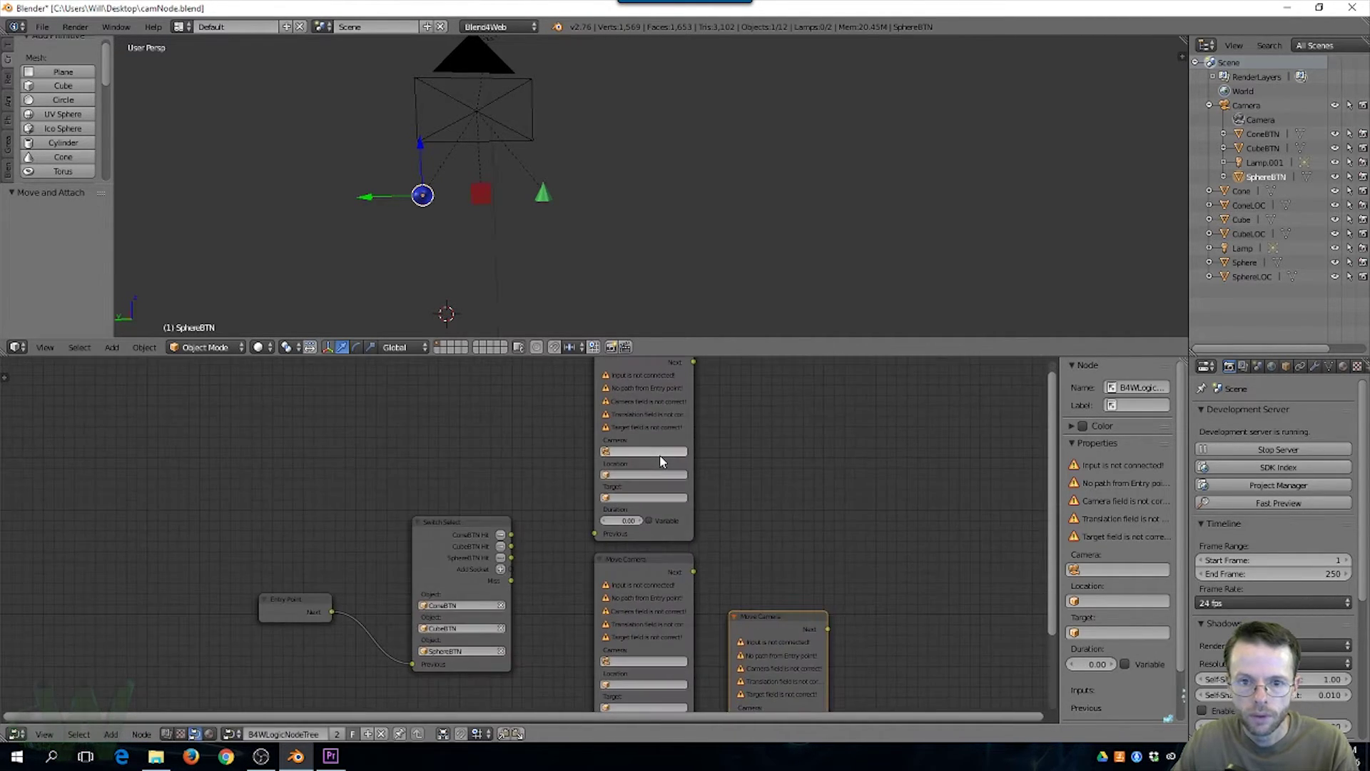
middle_drag(554, 488, 562, 540)
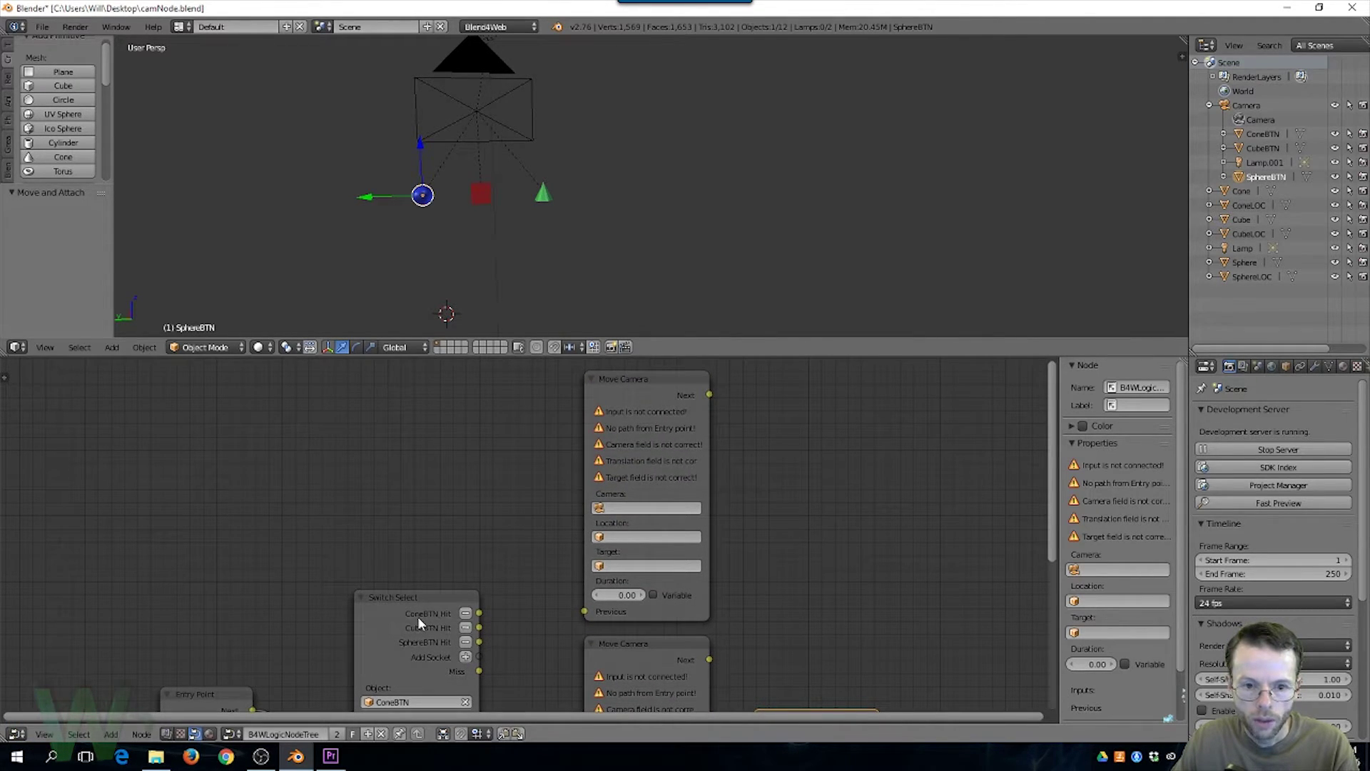
drag(479, 613, 585, 613)
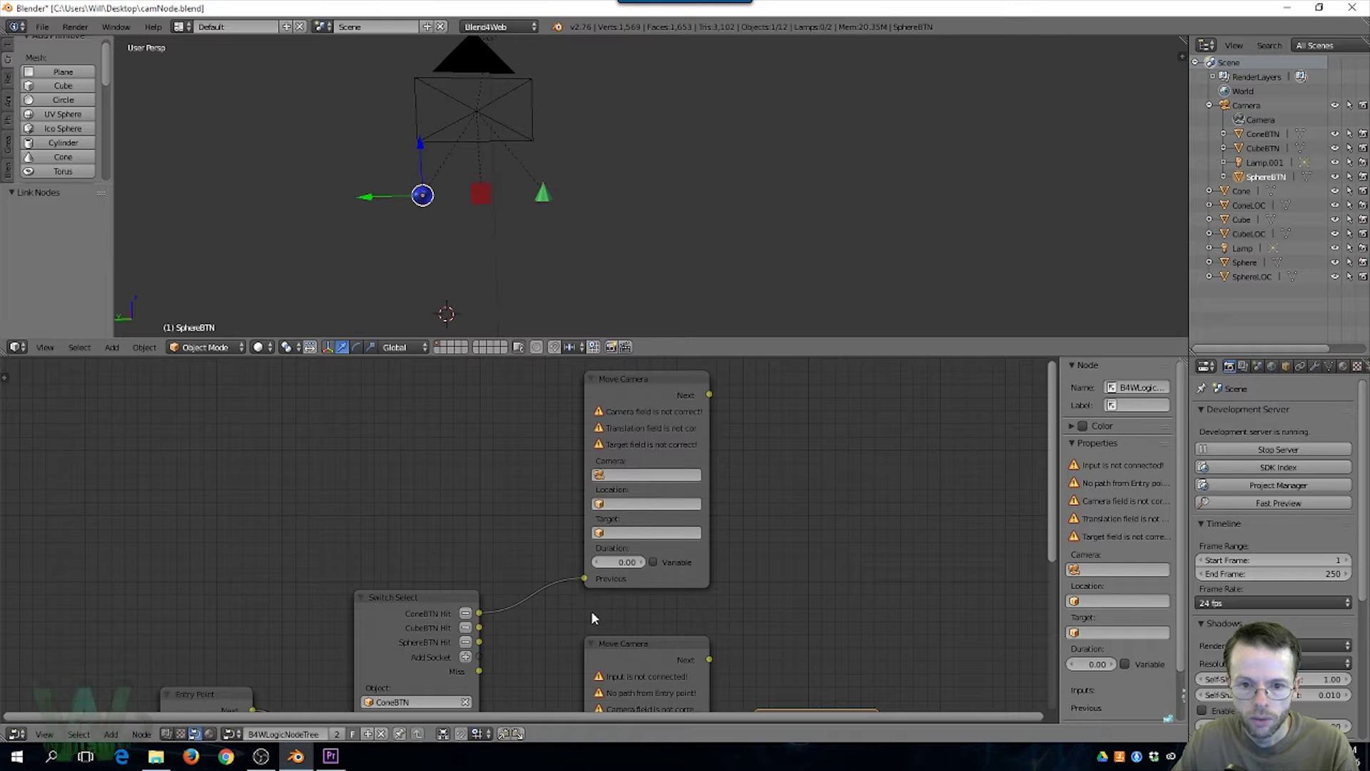
Set the first Move Camera node's camera to Camera, its location to ConeLOC and its target to Cone
click(613, 483)
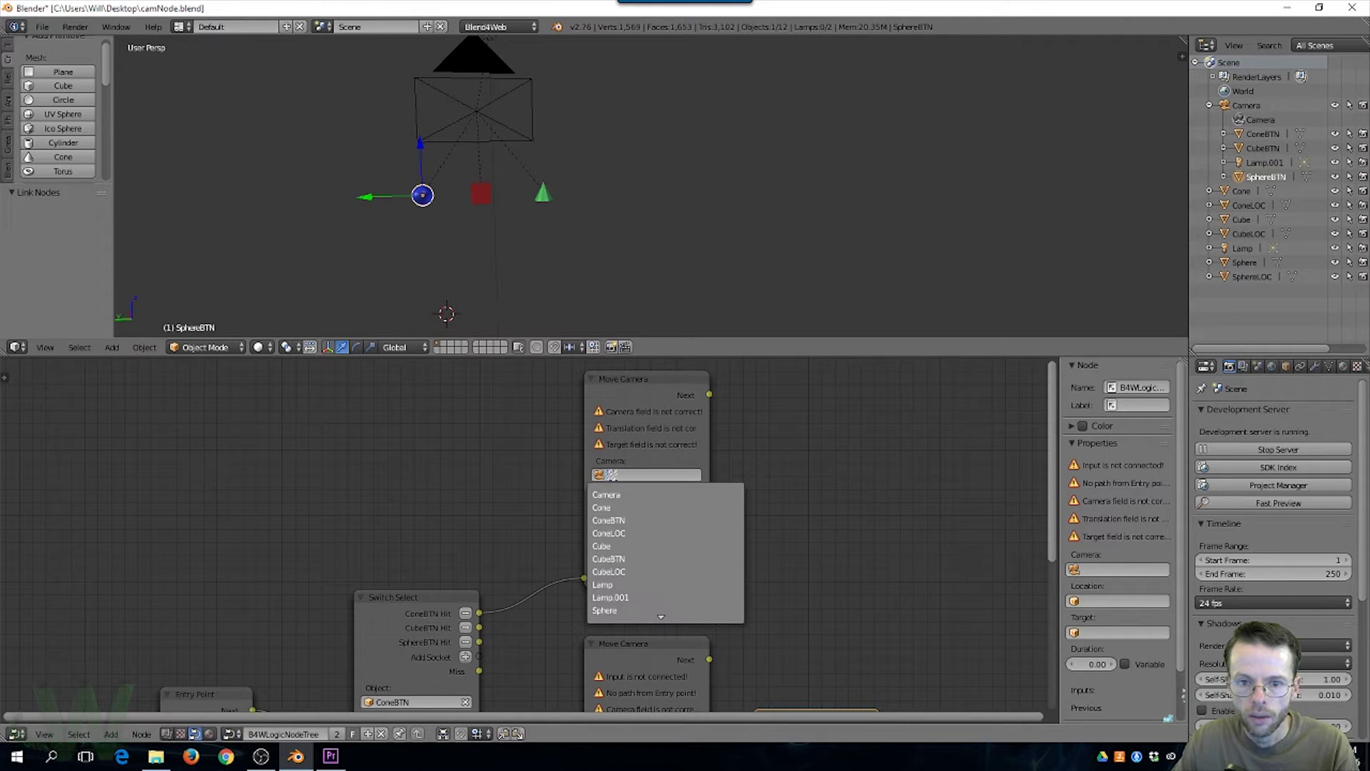
click(623, 498)
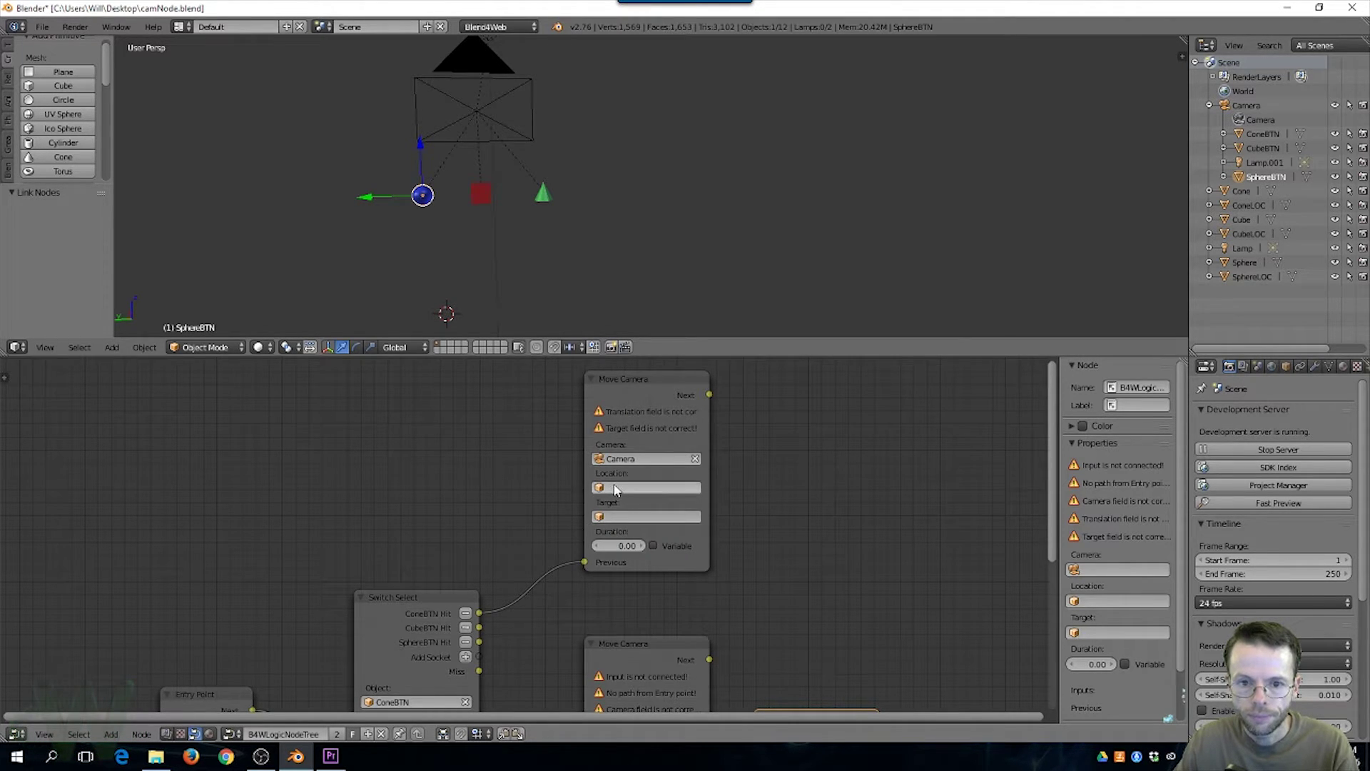
click(613, 485)
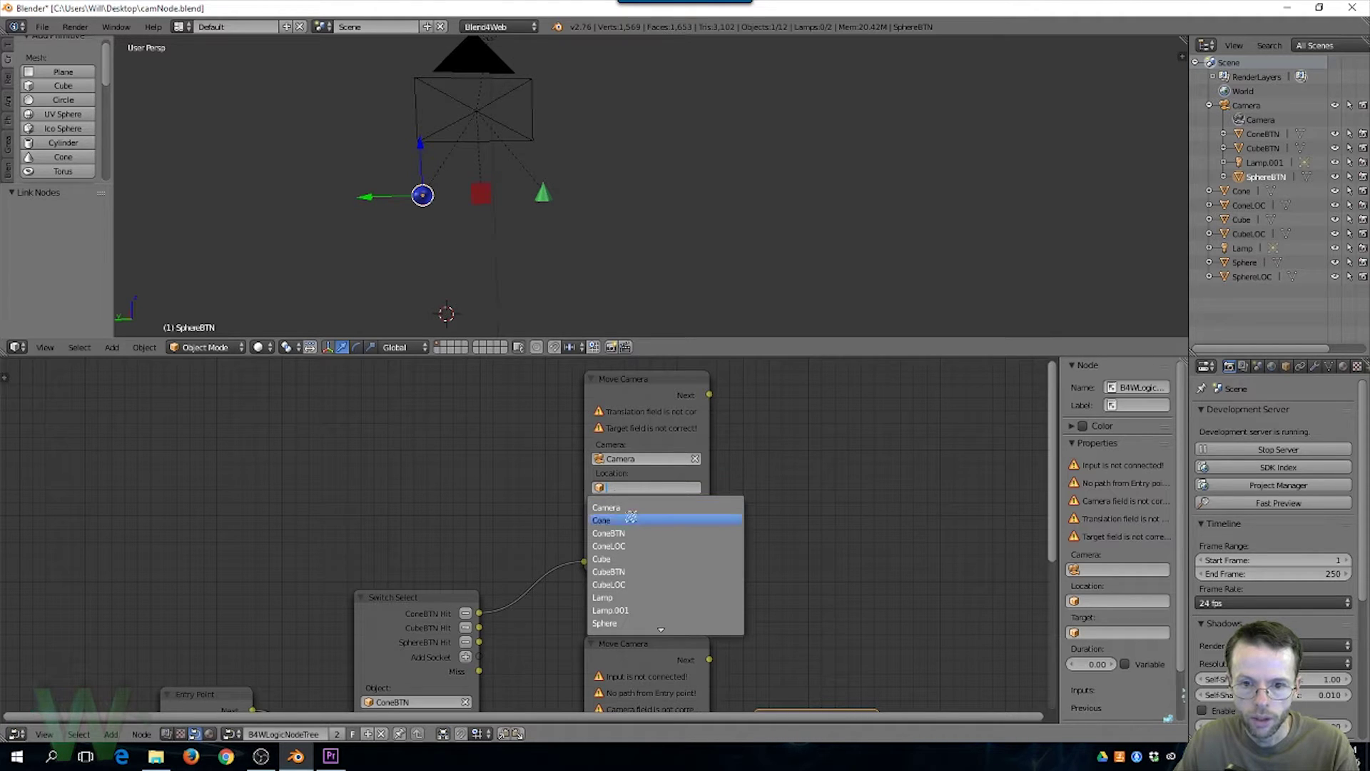
click(609, 546)
click(607, 502)
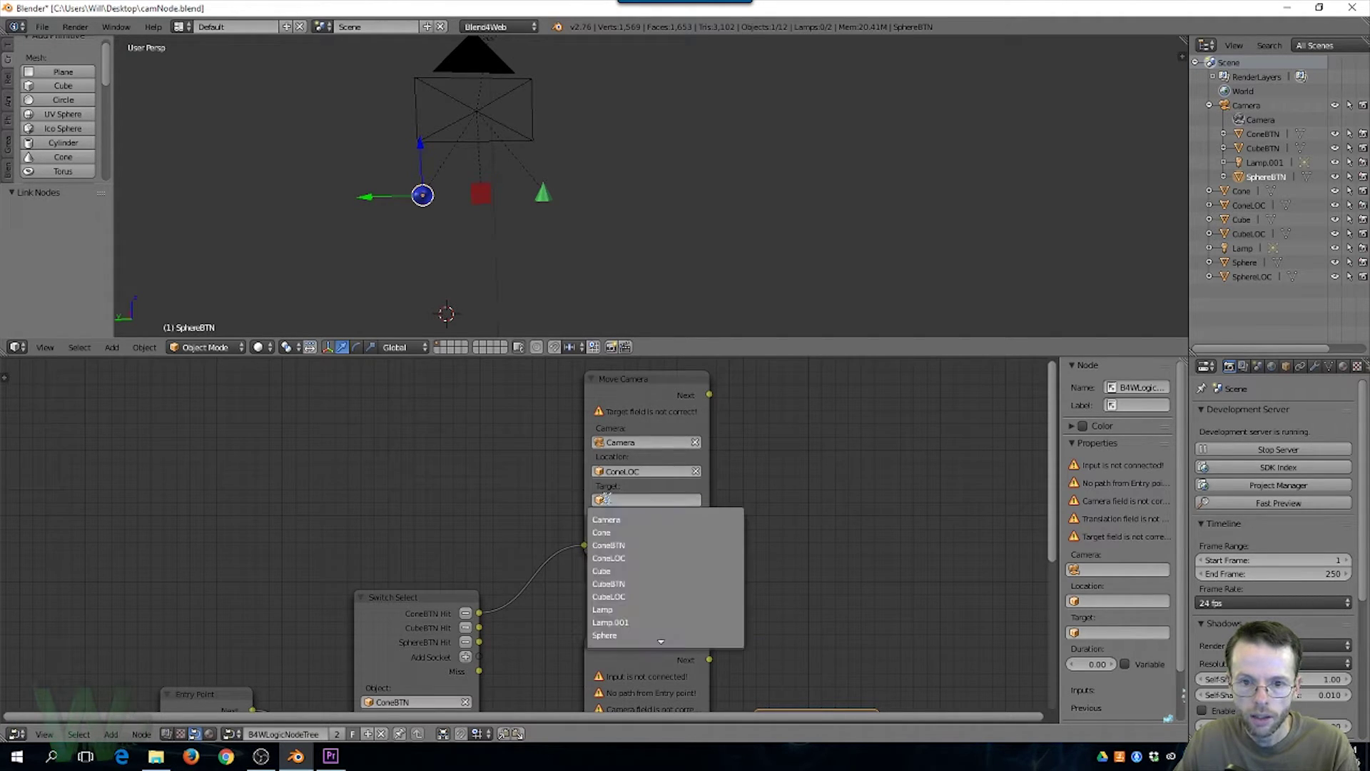
click(620, 532)
Move the second Move Camera node directly beneath the first and link the CubeBTN Hit output to its Previous input
drag(1041, 536, 1059, 566)
drag(676, 593, 666, 503)
scroll(757, 510, down, 3)
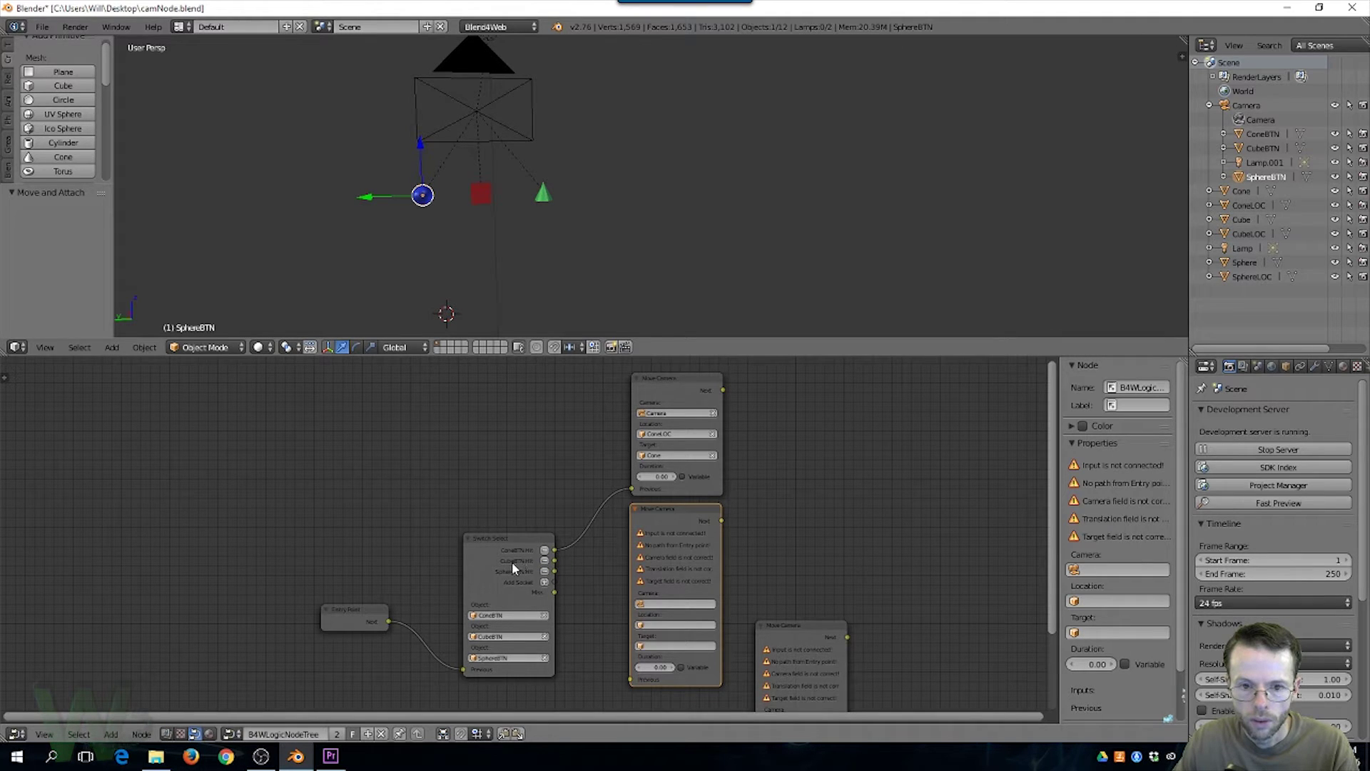
drag(555, 561, 631, 679)
Set the second Move Camera node's camera to Camera, its location to CubeLOC and its target to Cube
scroll(703, 602, up, 3)
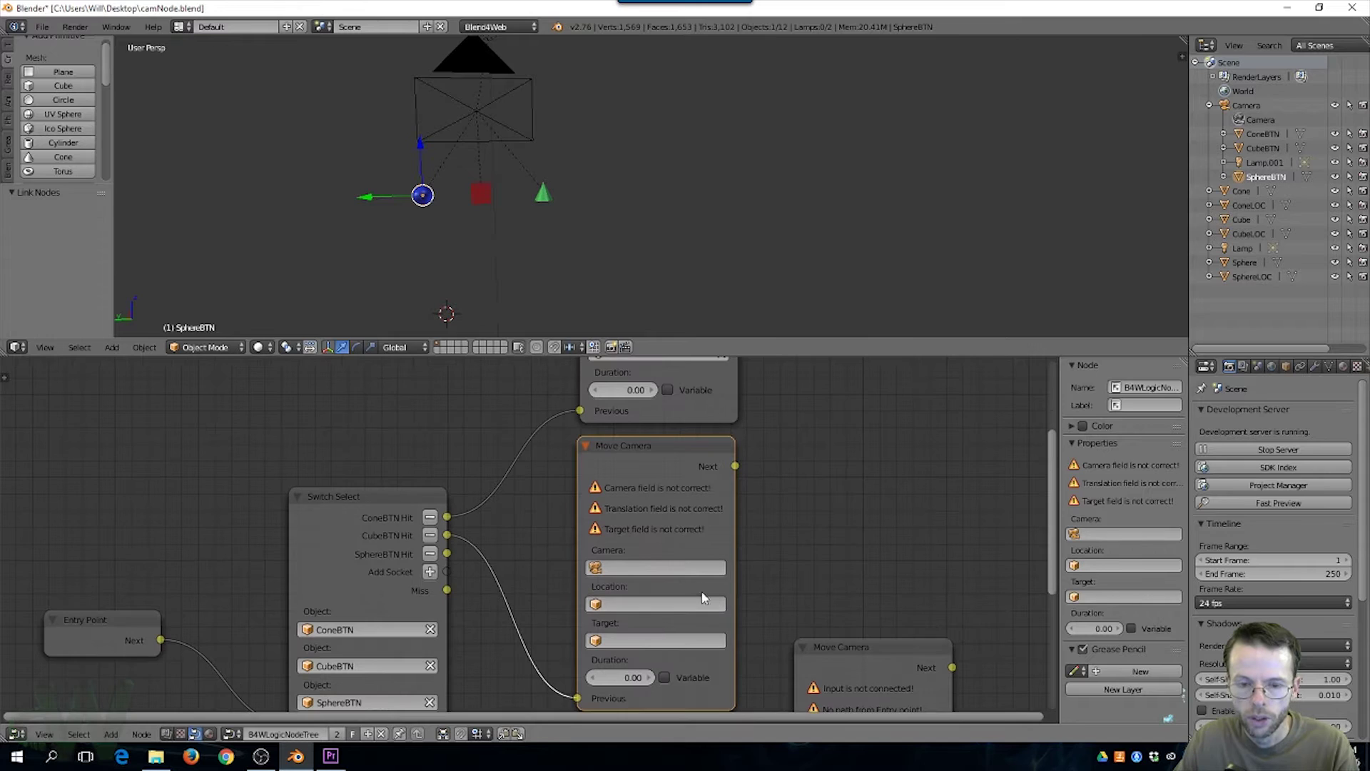
scroll(703, 602, up, 2)
click(607, 566)
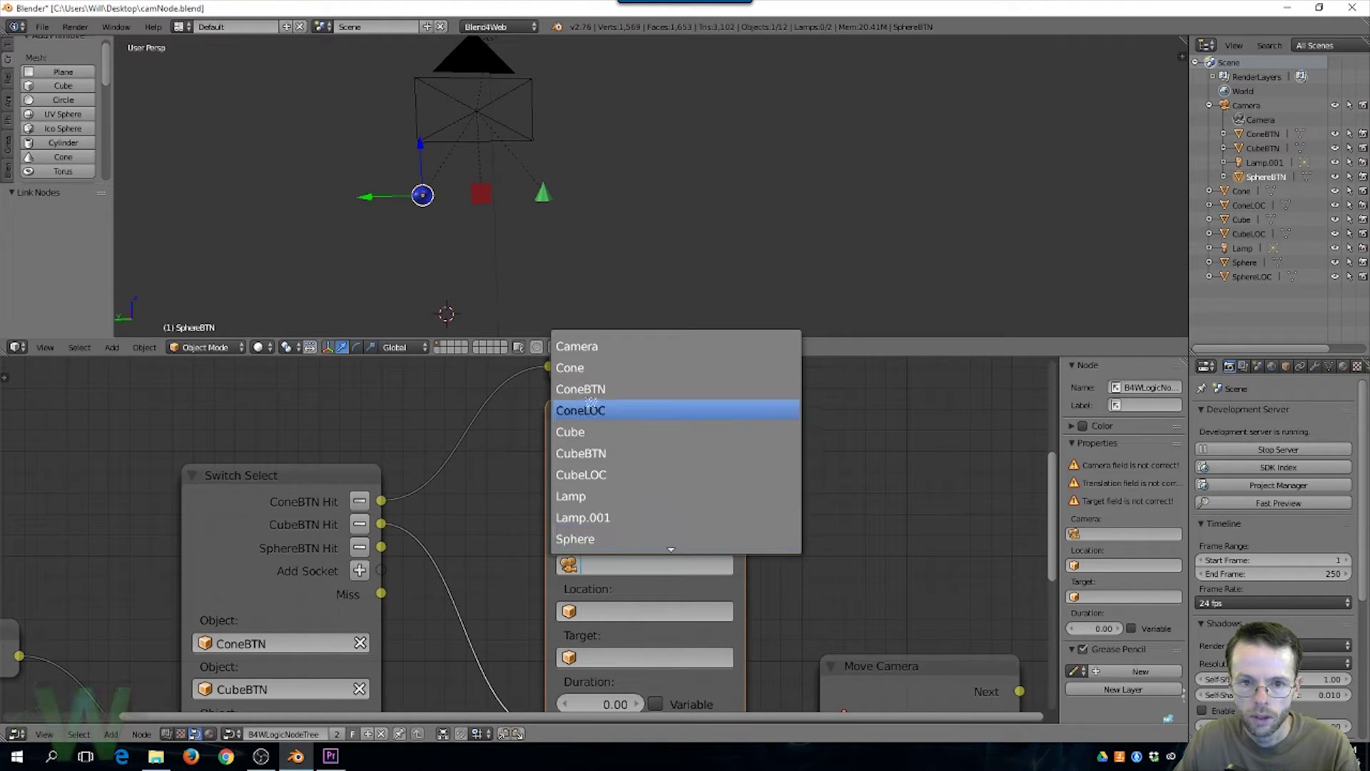
click(578, 346)
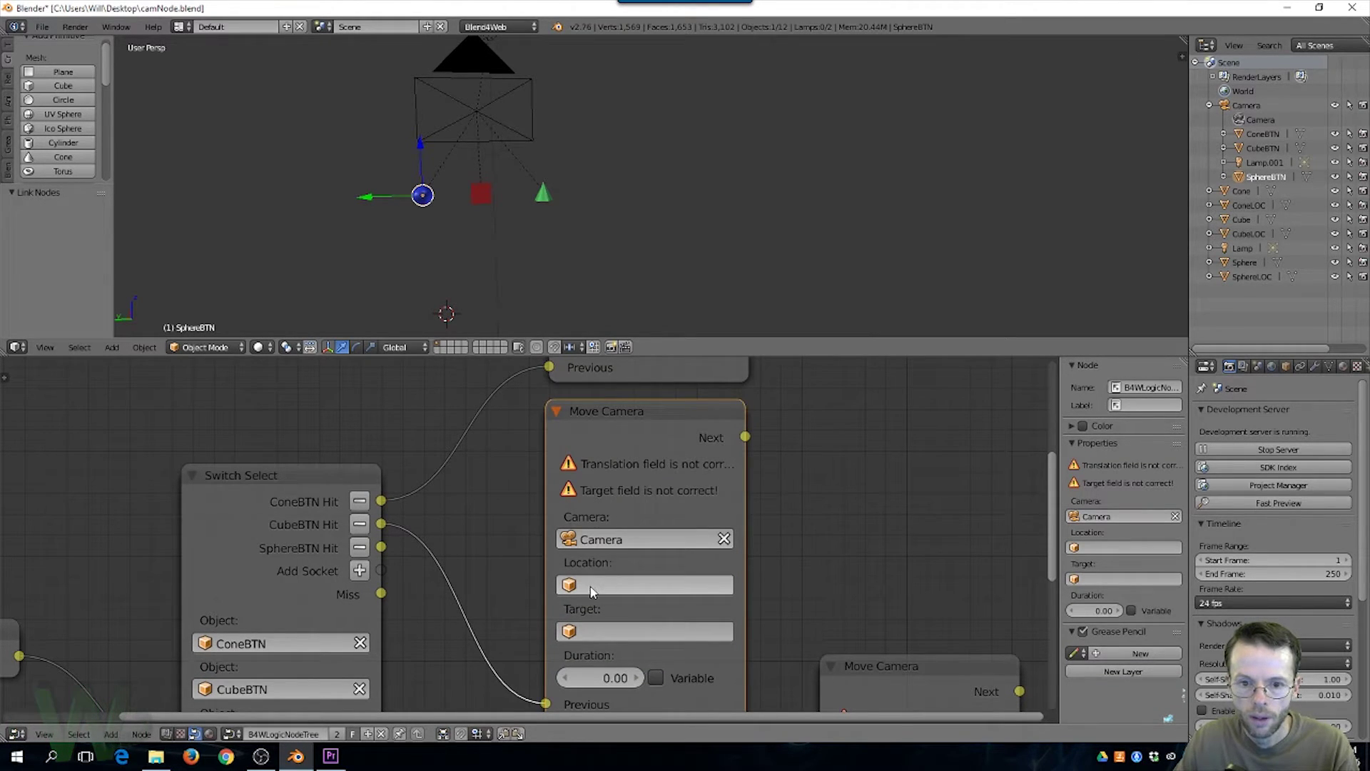
click(608, 582)
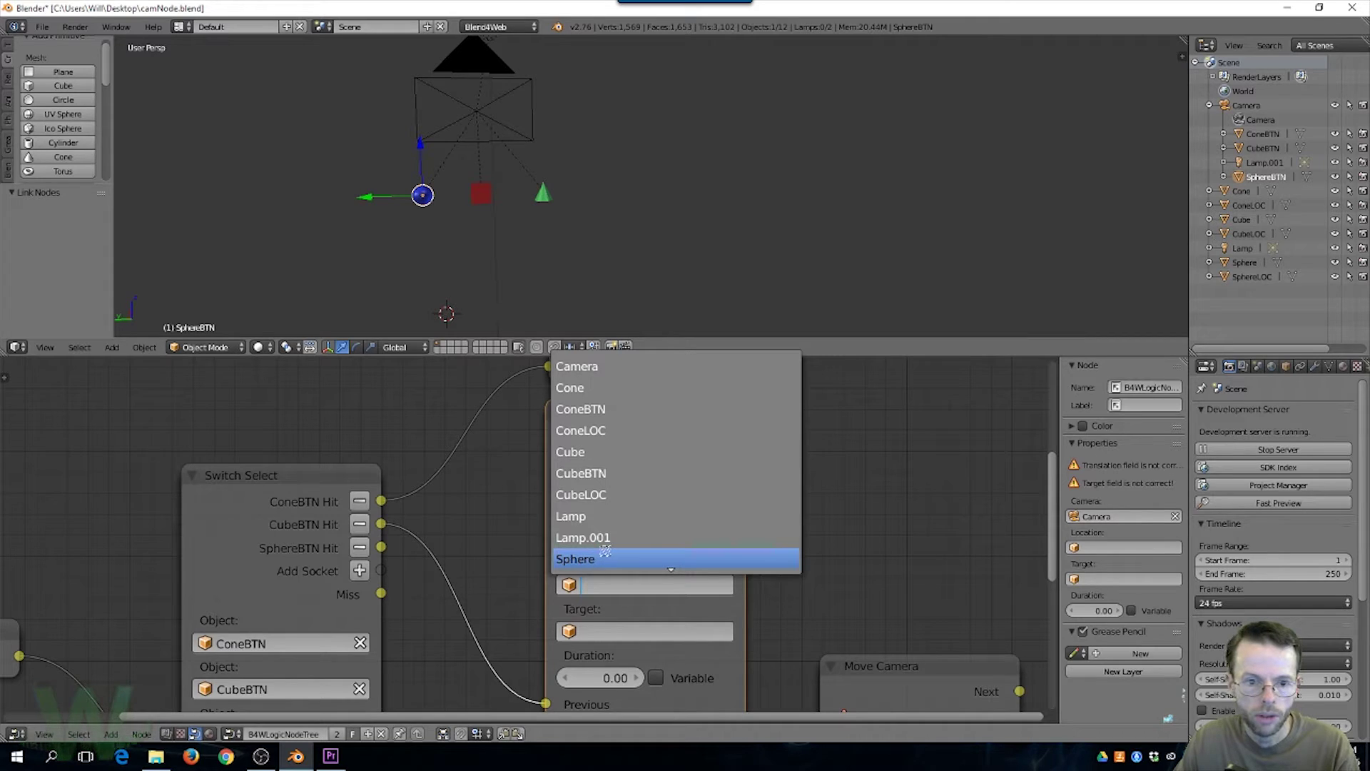
click(608, 498)
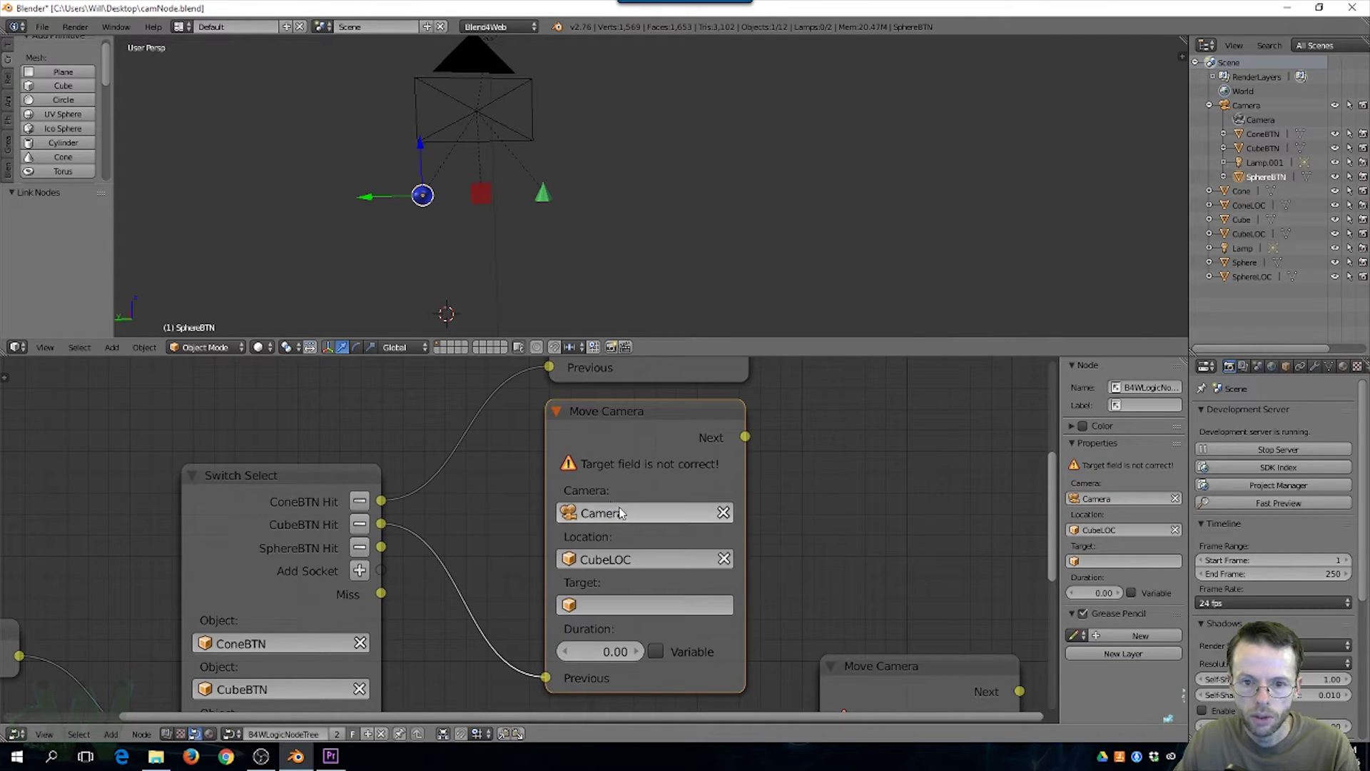
click(603, 604)
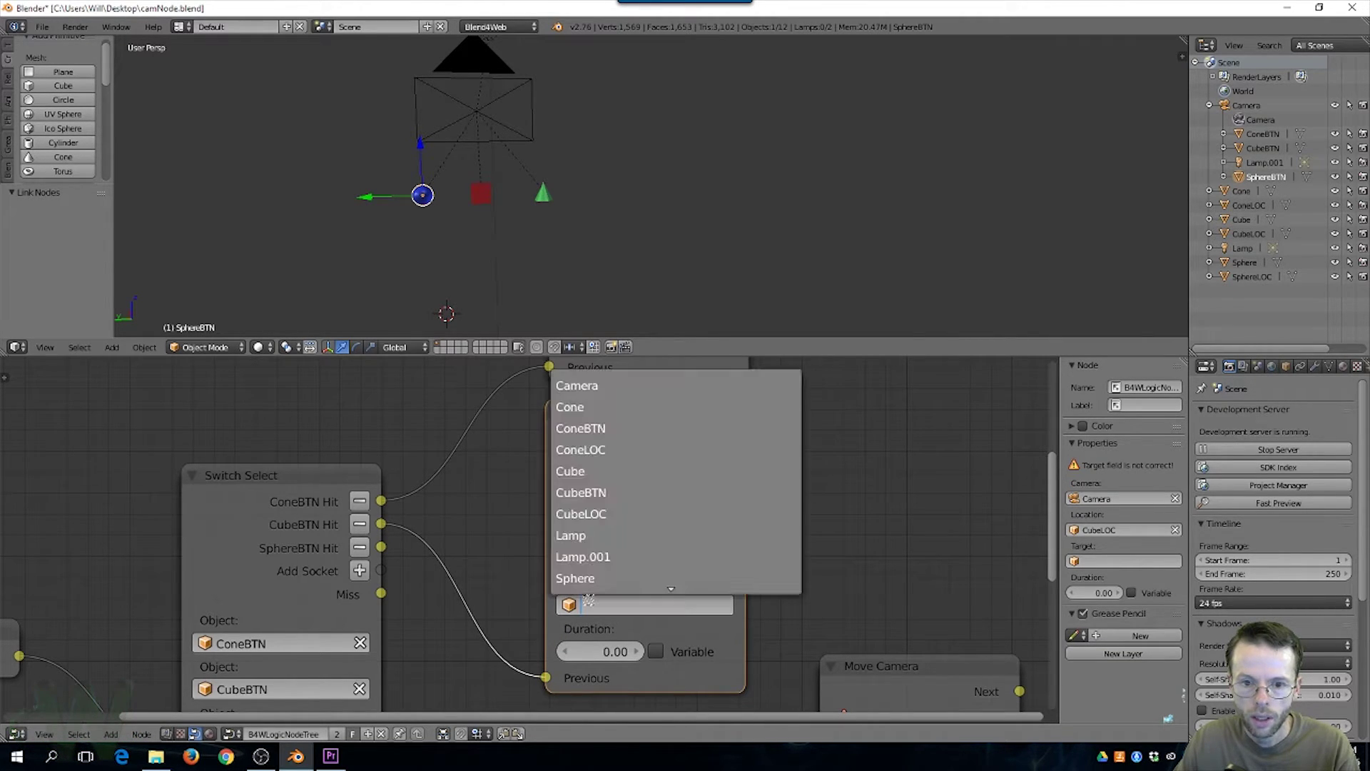
click(589, 471)
Move the third Move Camera node directly beneath the second and link the SphereBTN Hit output to its Previous input
scroll(787, 517, down, 3)
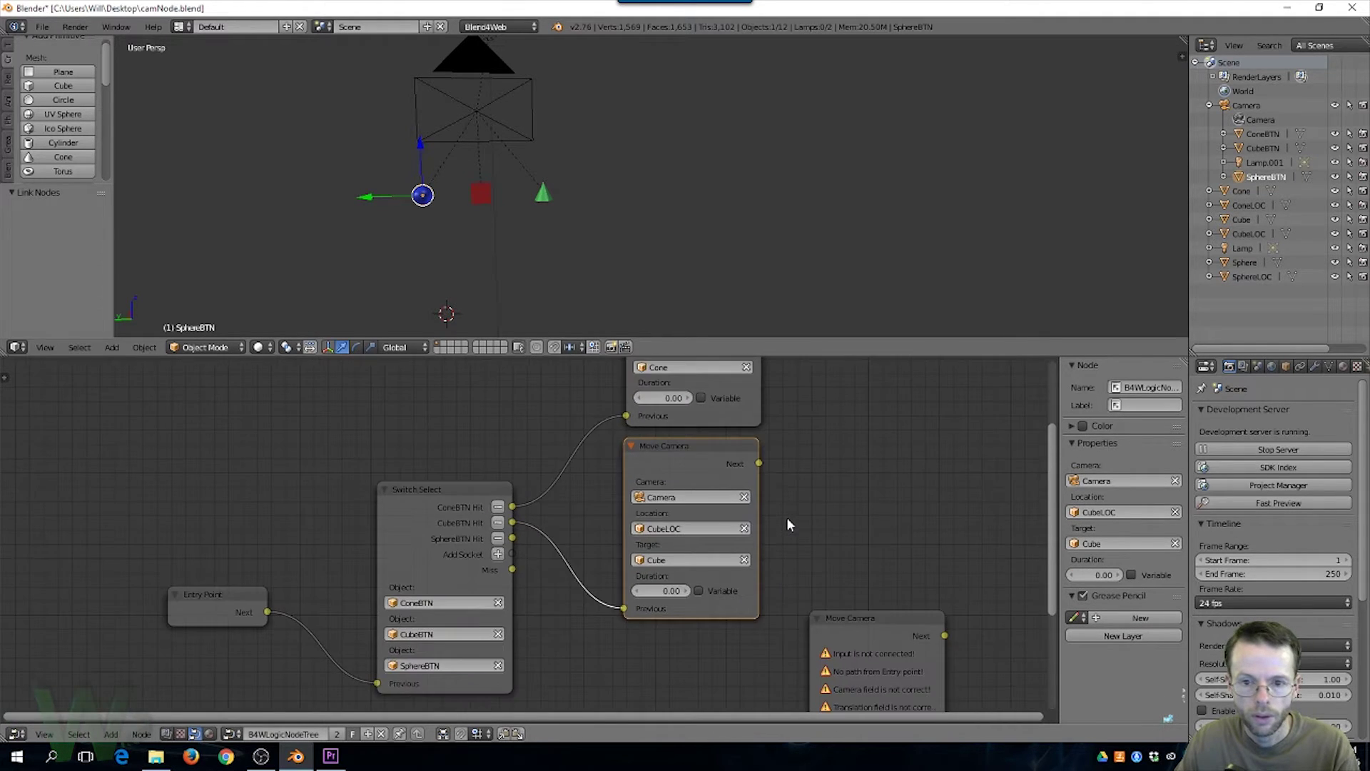
drag(855, 607, 694, 615)
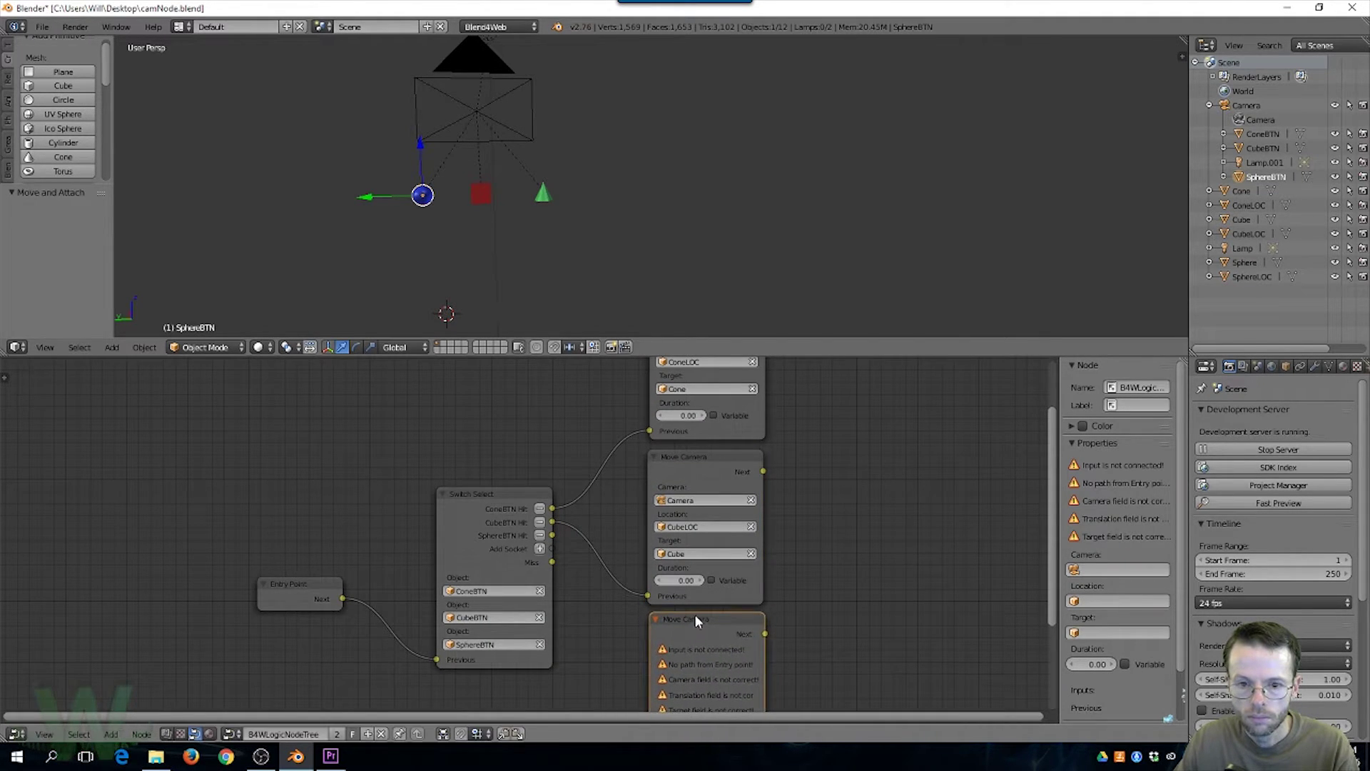
scroll(816, 597, down, 1)
middle_drag(795, 628, 755, 494)
scroll(561, 467, up, 2)
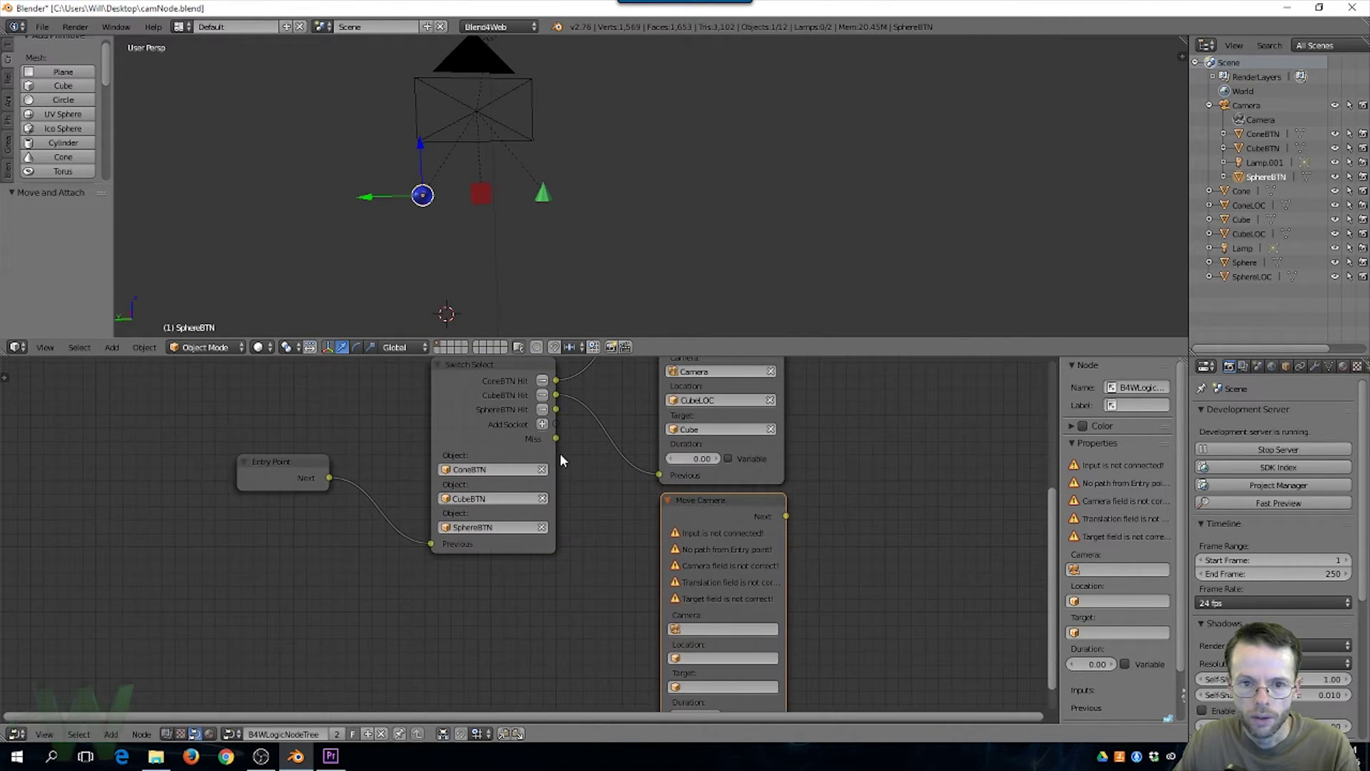
drag(556, 410, 668, 719)
scroll(873, 641, down, 1)
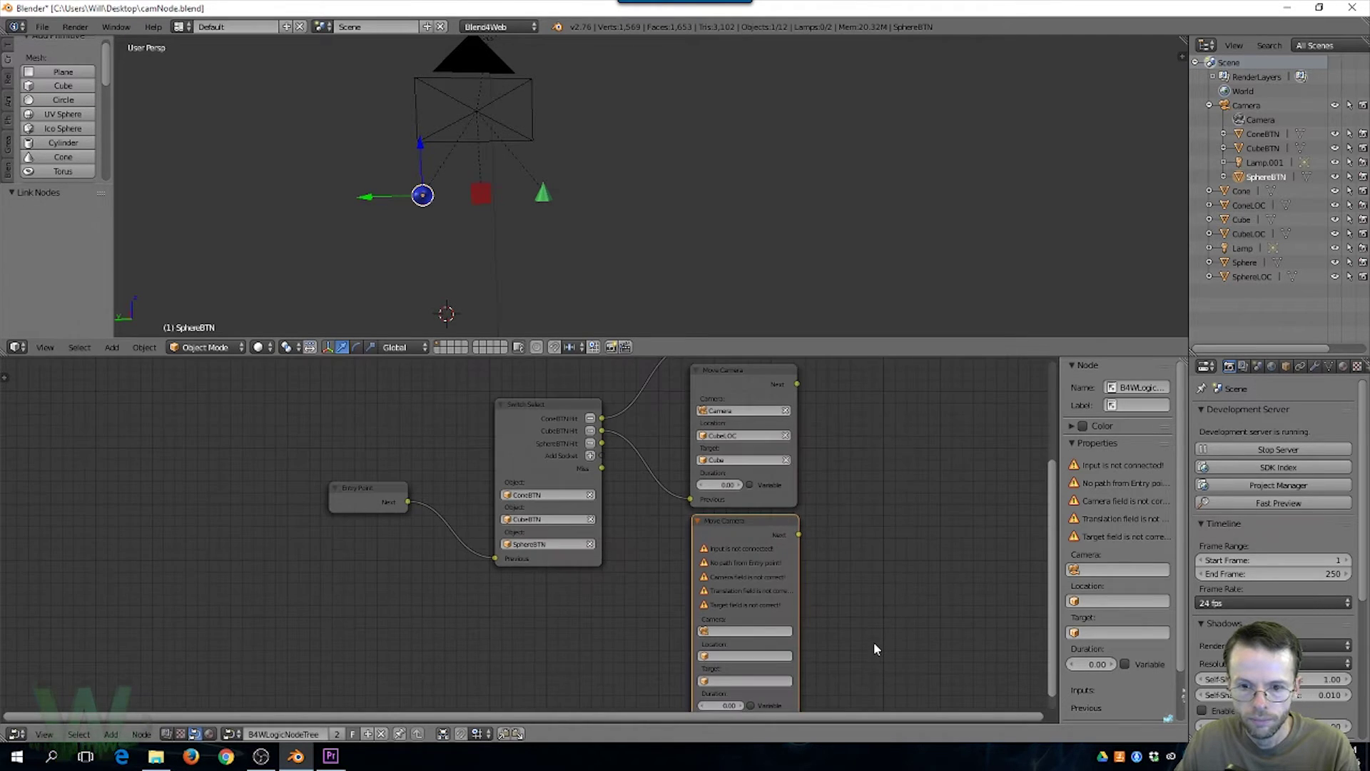
scroll(874, 641, down, 1)
middle_drag(873, 641, 840, 566)
drag(621, 407, 697, 646)
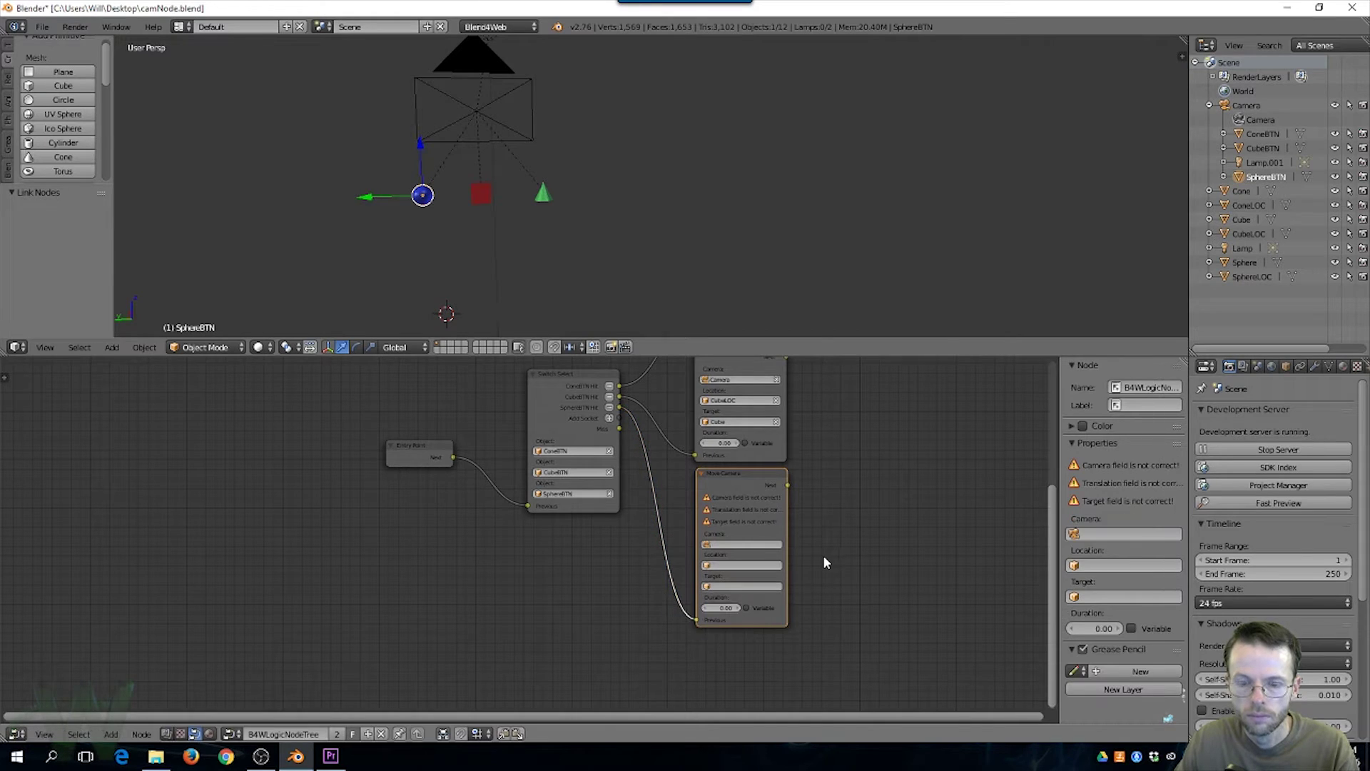
Set the third Move Camera node's camera to Camera, its location to SphereLOC and its target to Sphere
scroll(825, 563, up, 3)
click(638, 561)
click(640, 554)
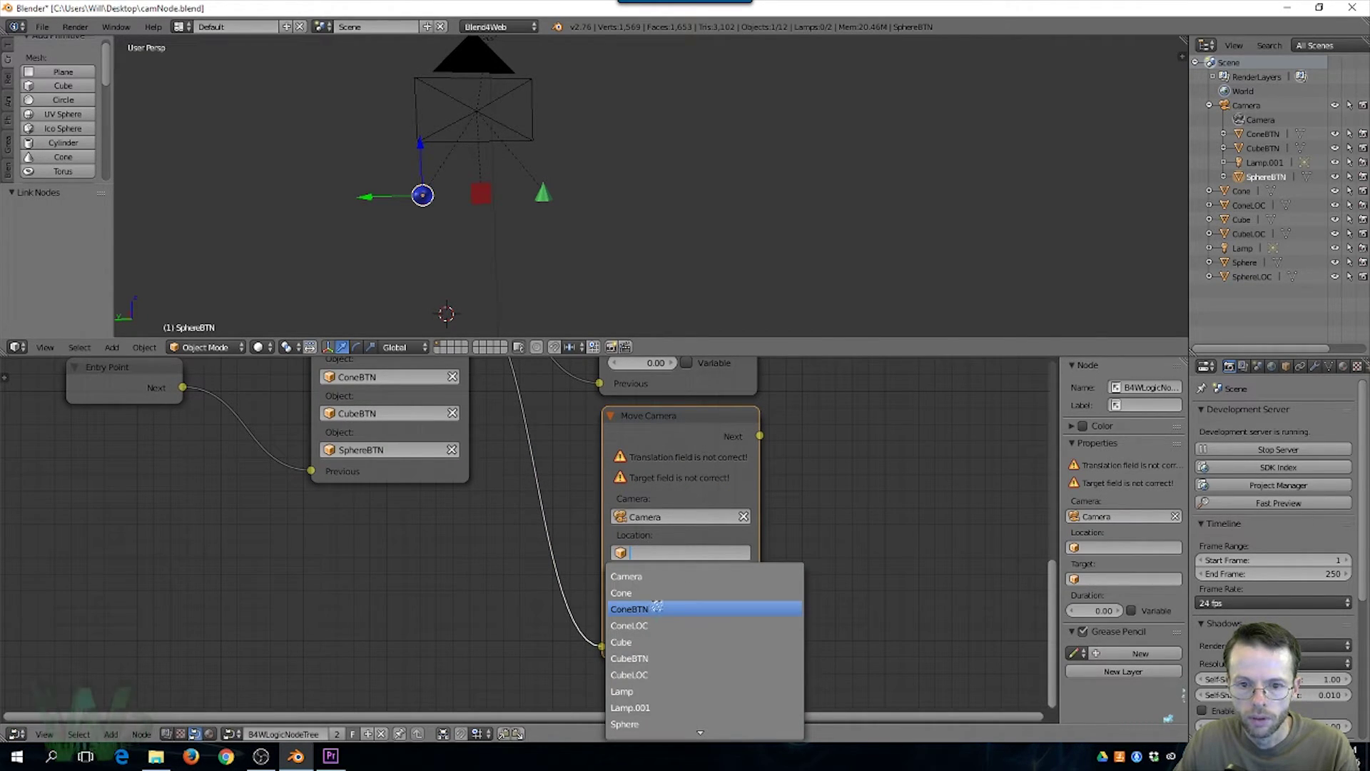
click(662, 626)
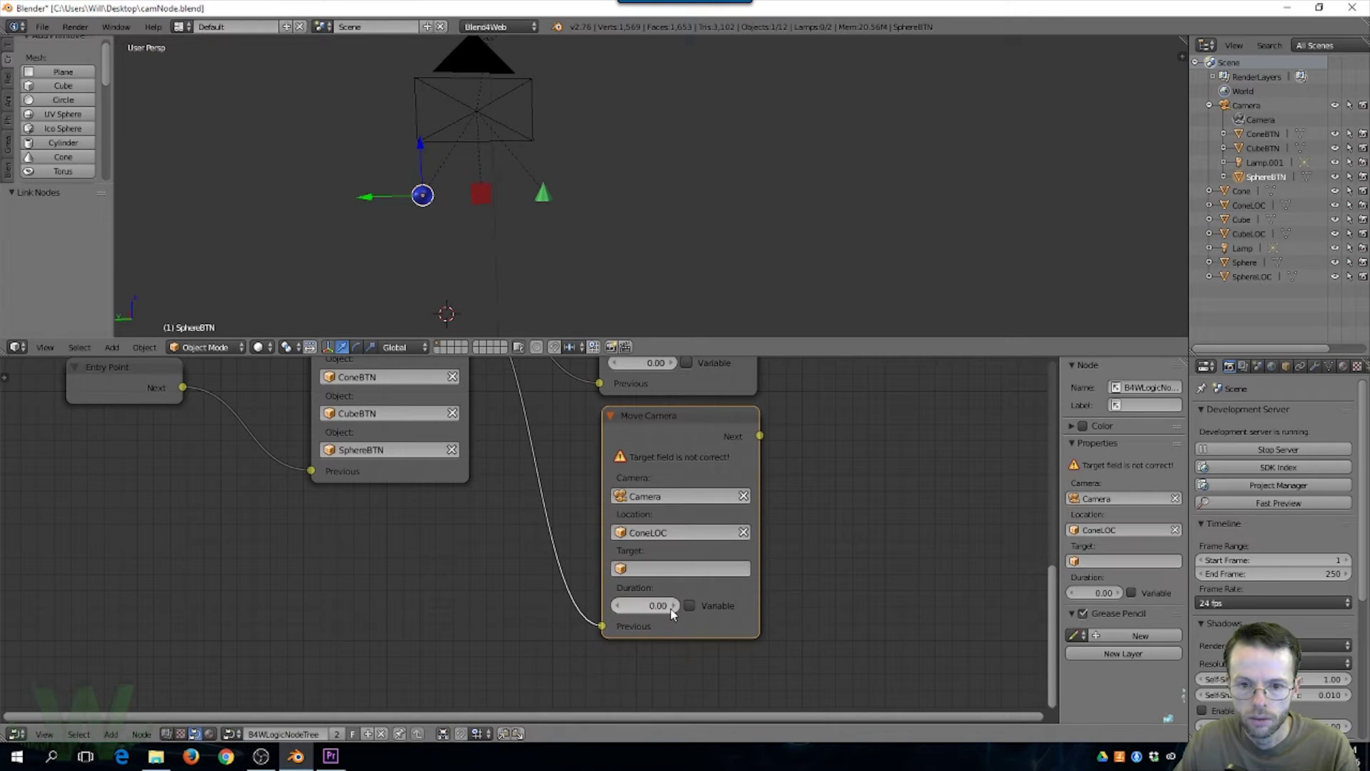
click(646, 535)
scroll(657, 682, down, 2)
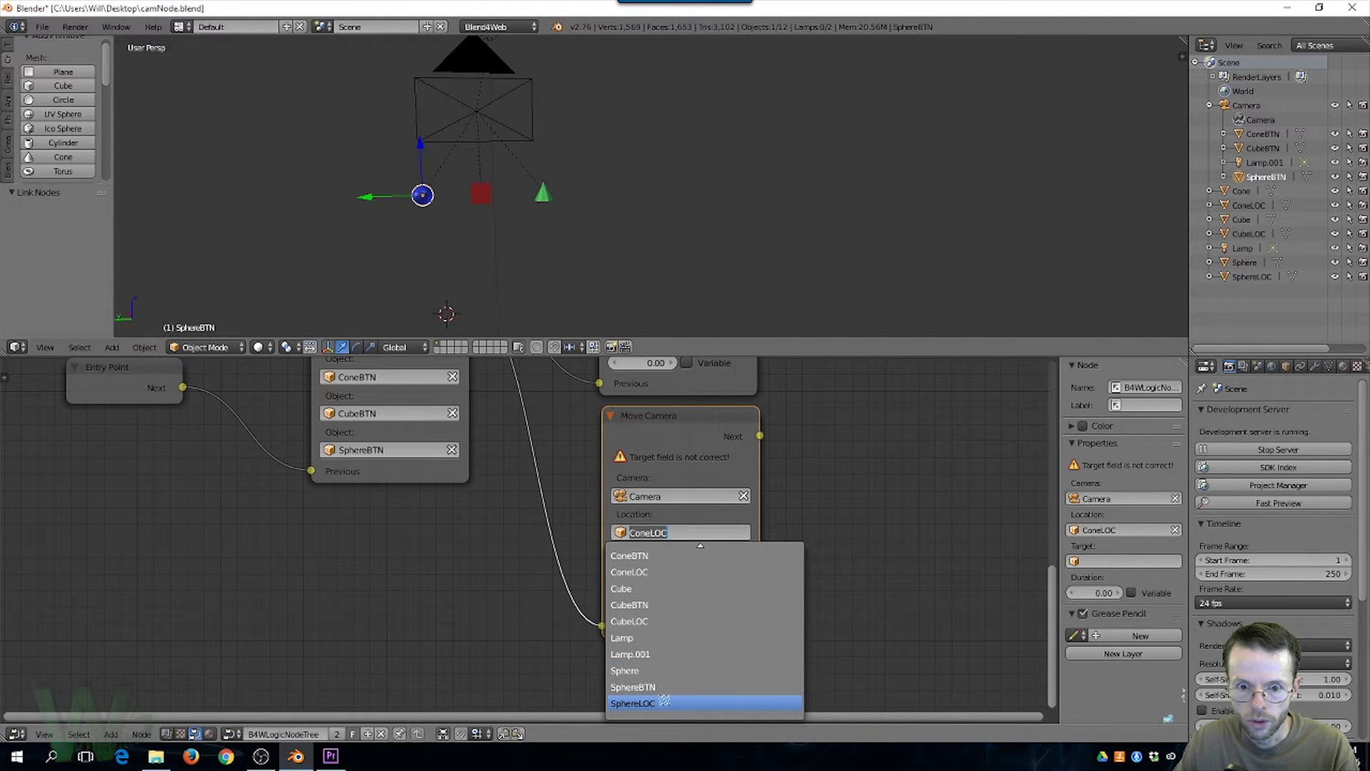
click(662, 702)
click(667, 569)
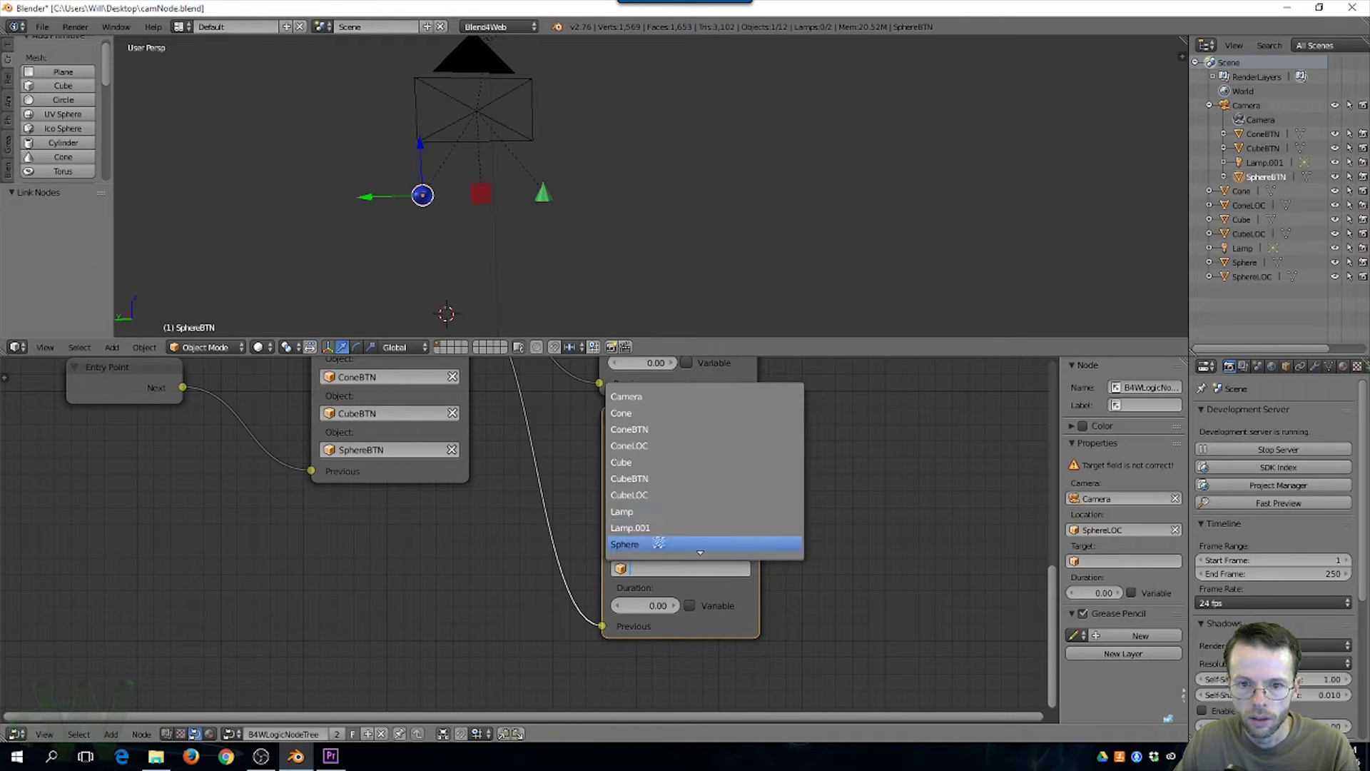
click(663, 545)
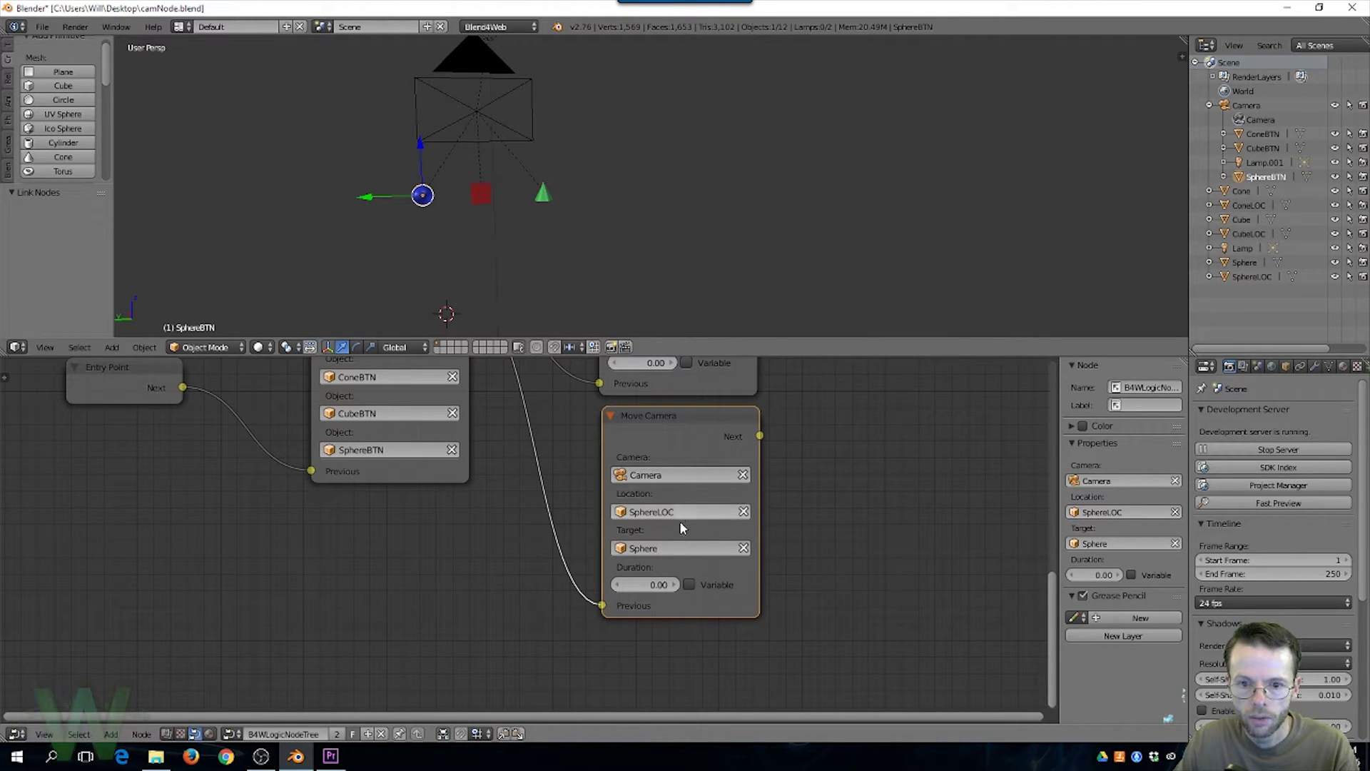
Add a Reroute node just below the third Move Camera node and duplicate it twice in a diagonal row
scroll(791, 592, up, 1)
scroll(793, 589, down, 4)
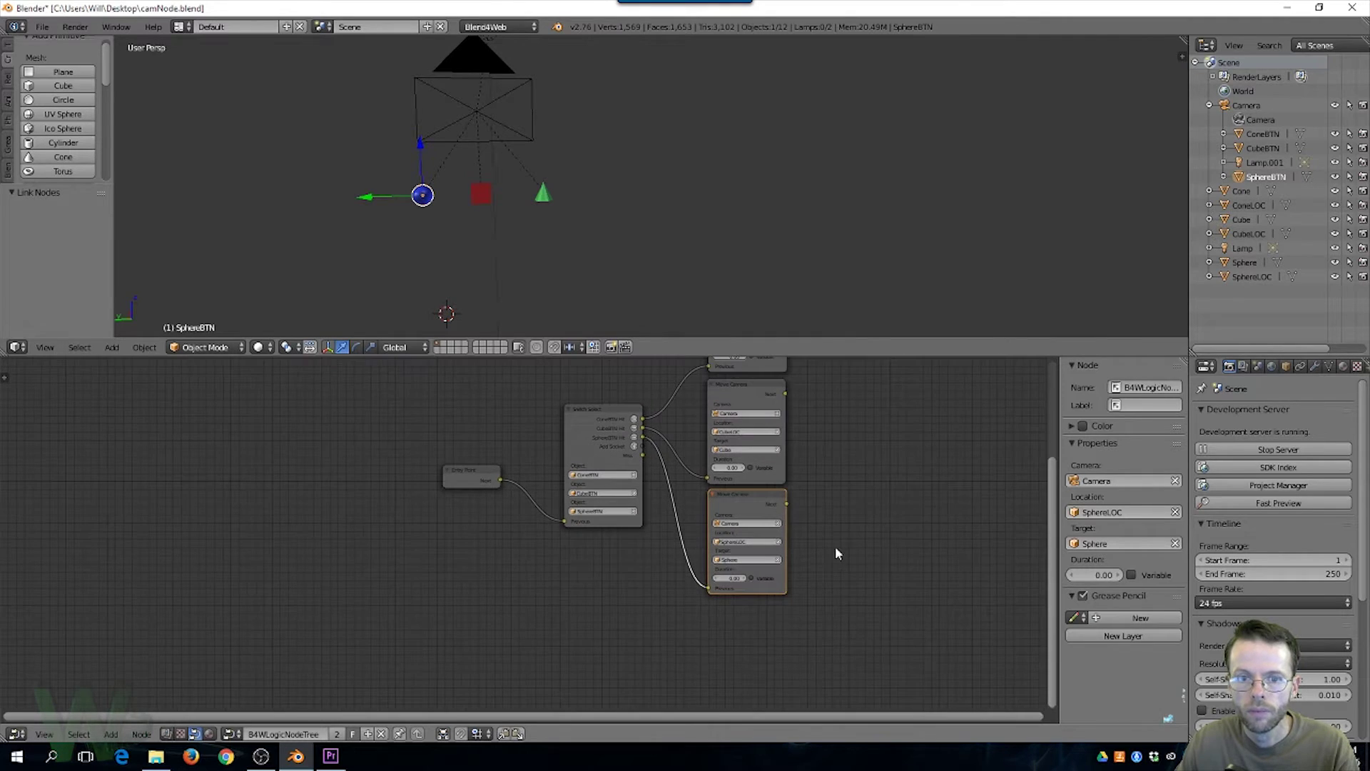
middle_drag(869, 438, 779, 529)
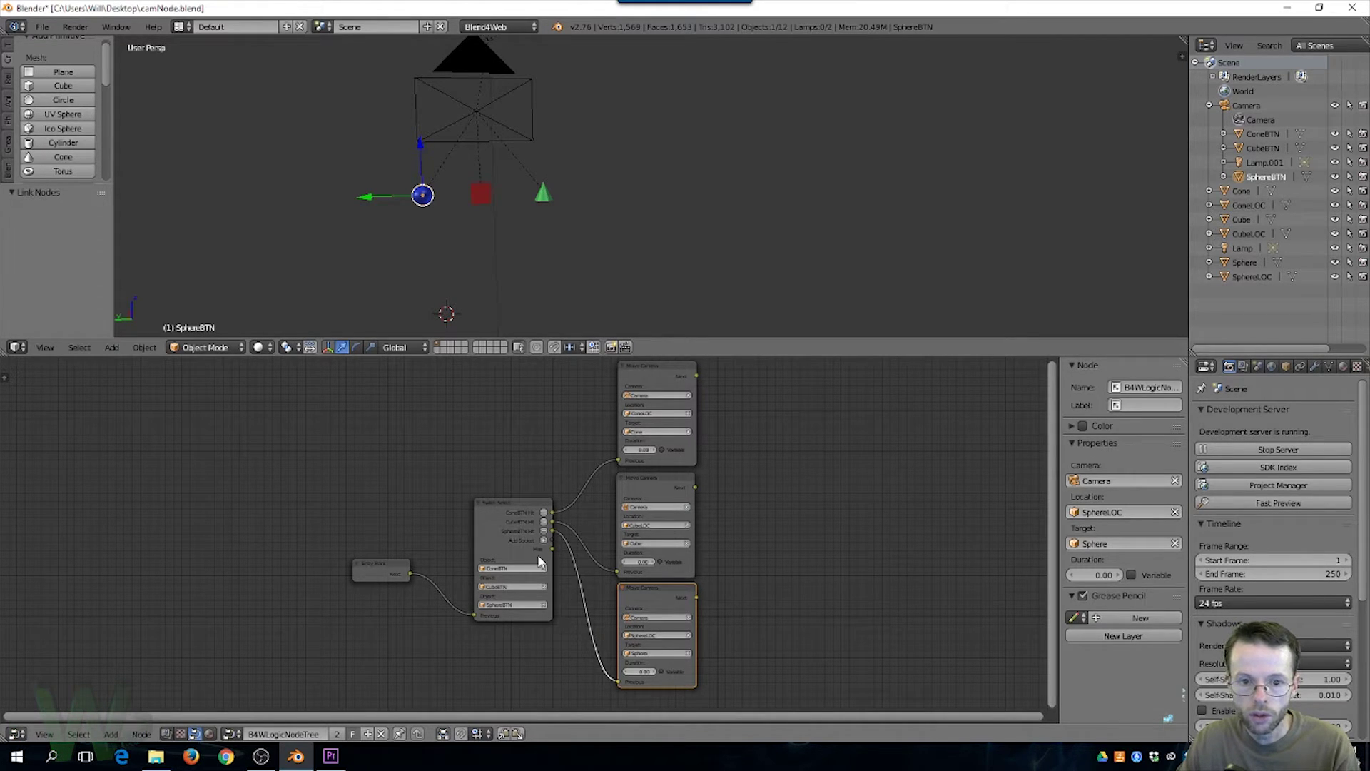
shift+scroll(537, 554, down, 2)
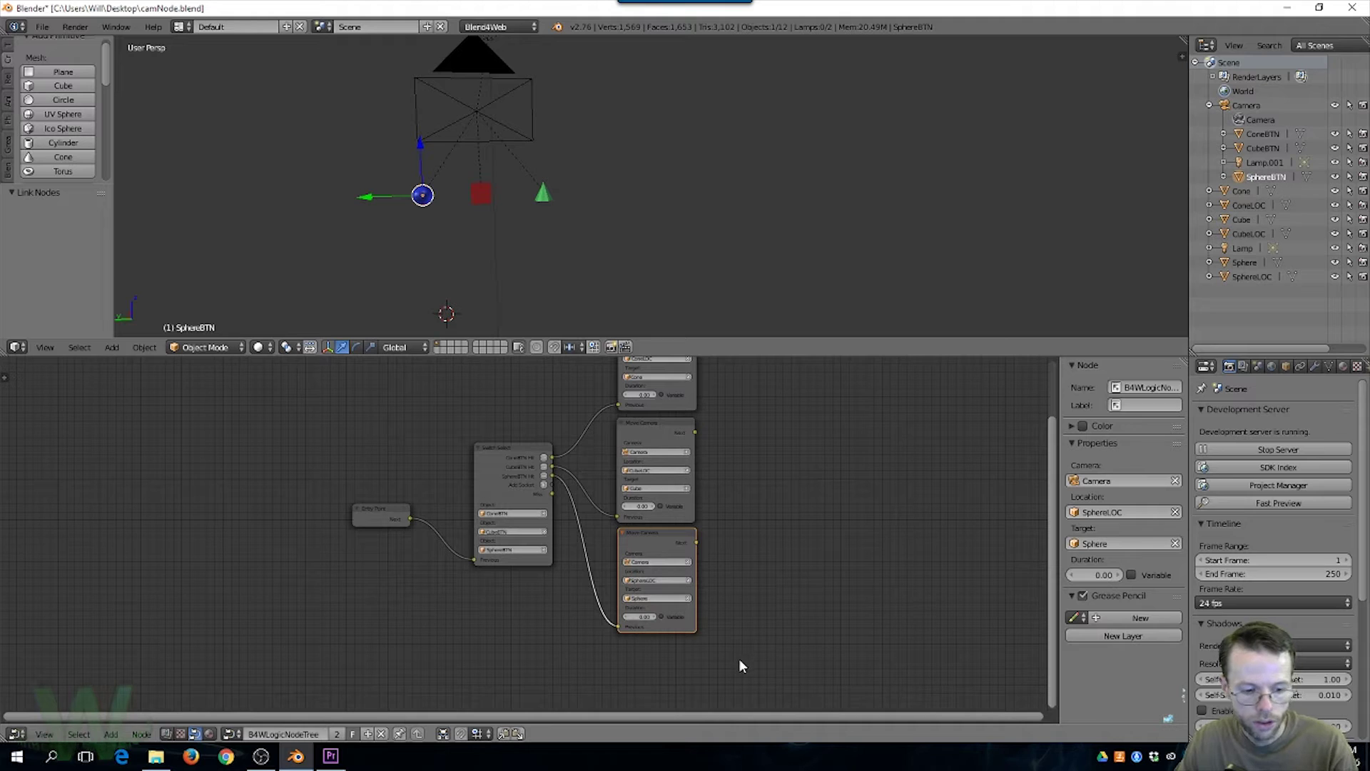
key(shift+a)
mouse_move(709, 675)
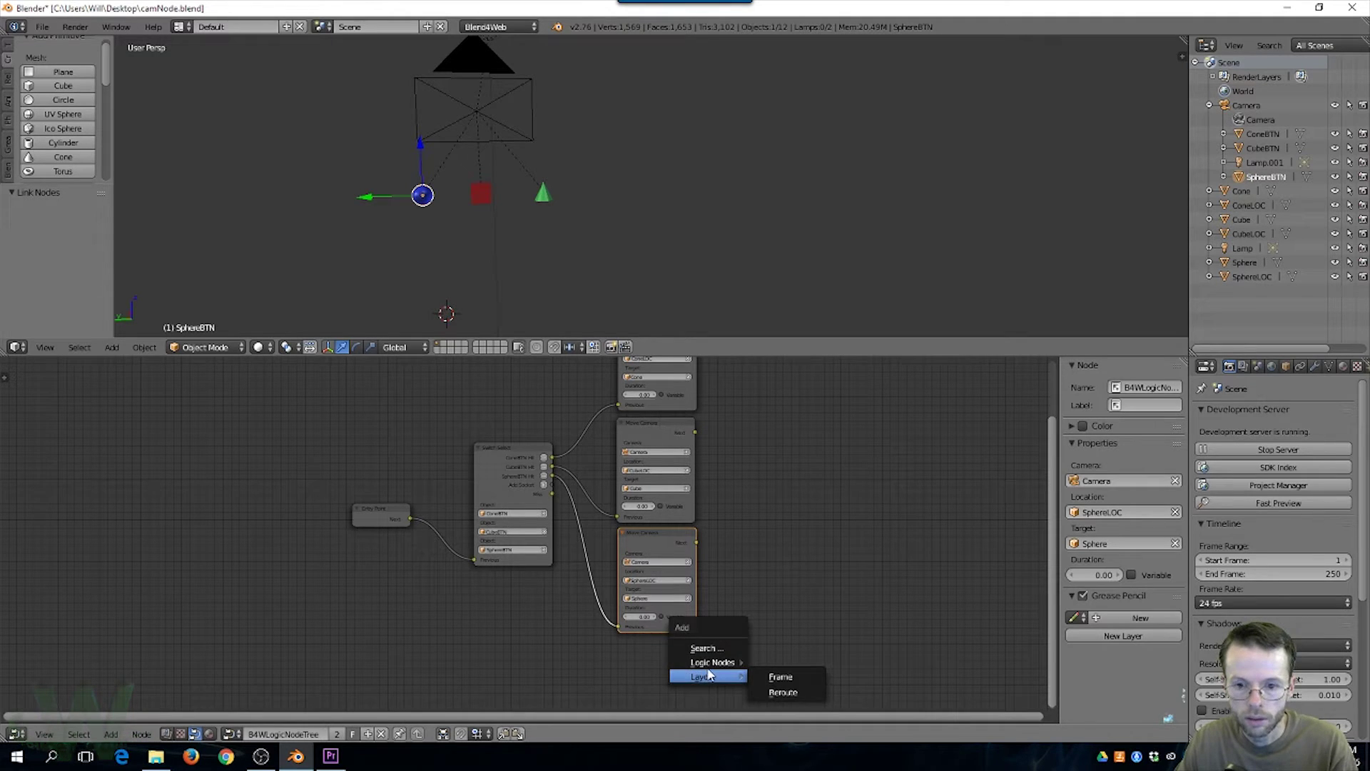
click(785, 691)
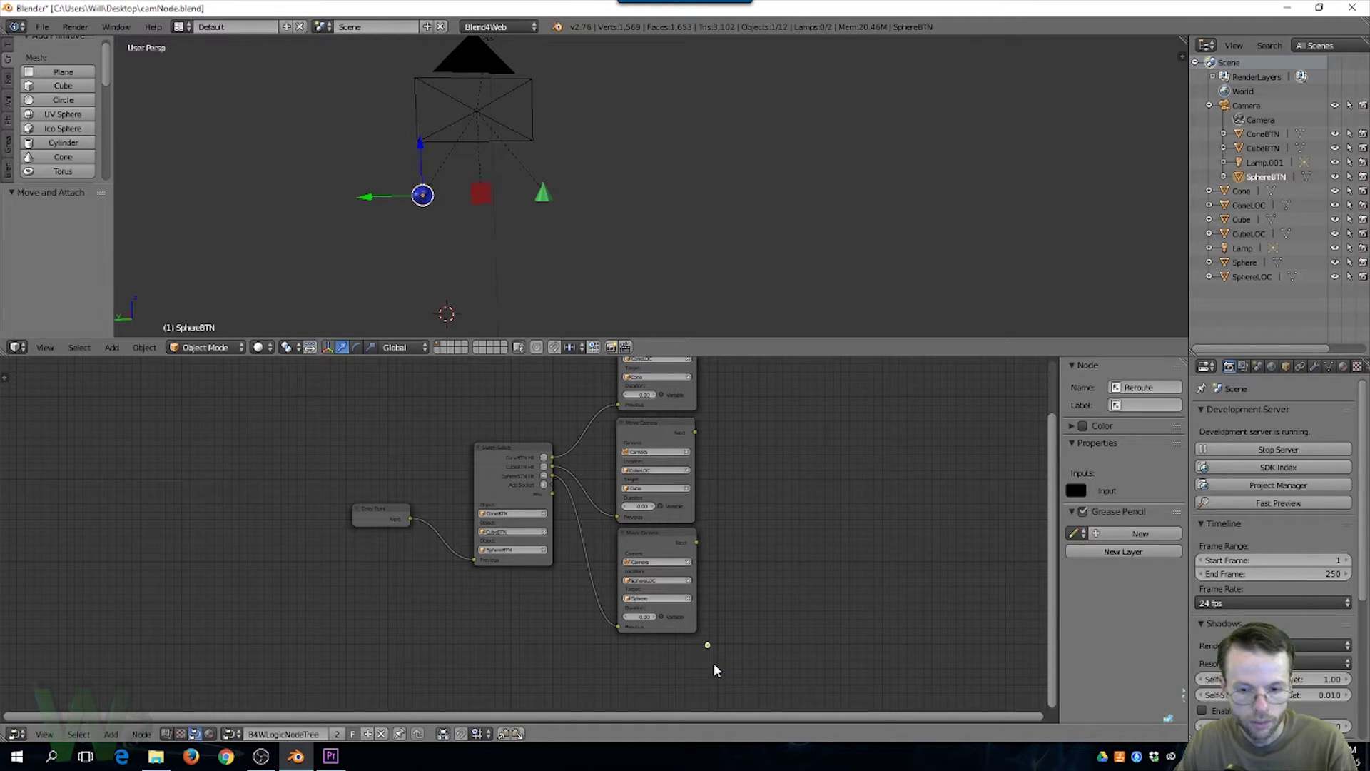
key(shift+d)
click(724, 675)
key(shift+d)
click(735, 686)
Place two more duplicated Reroute nodes directly beneath the Switch Select node, one under each side
key(shift+d)
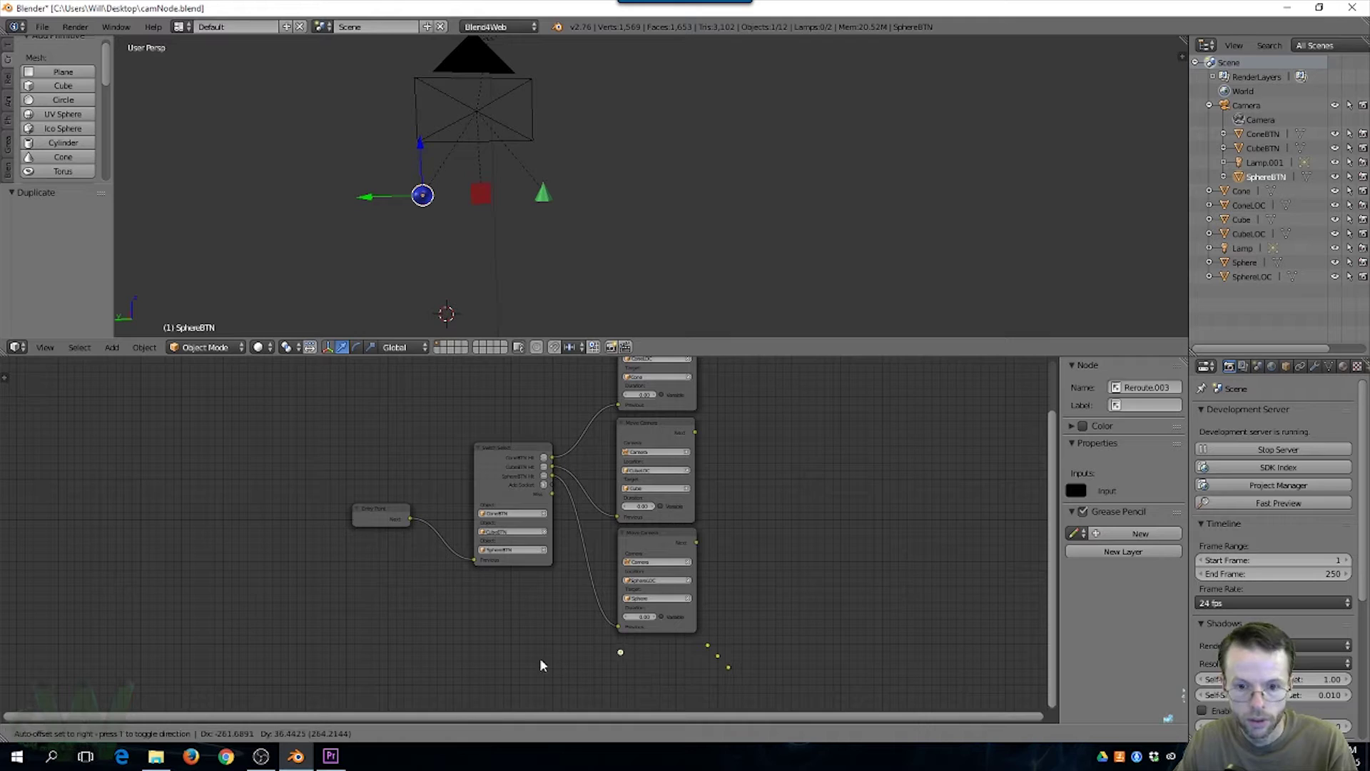
click(483, 603)
key(shift+d)
click(393, 636)
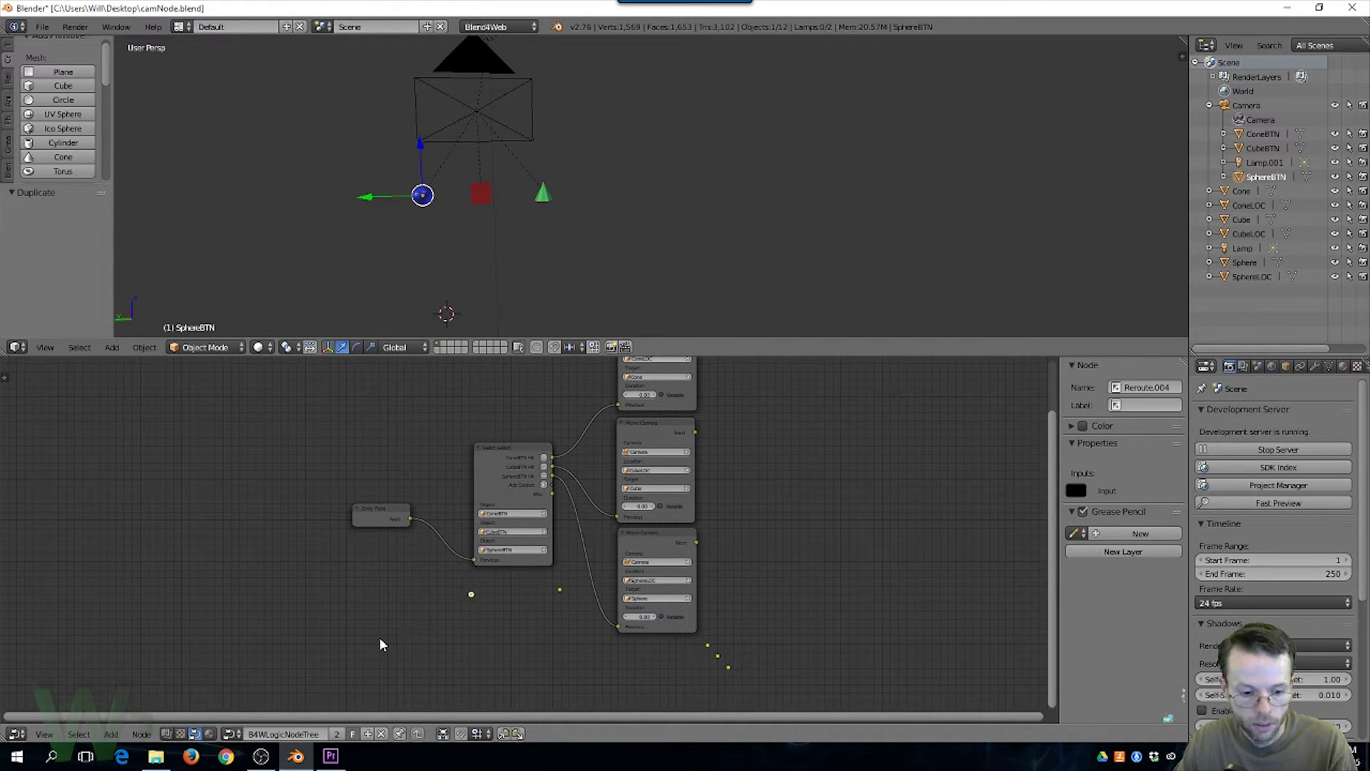
Place three more duplicated Reroute nodes in a diagonal row to the lower left of the Switch Select node
key(shift+d)
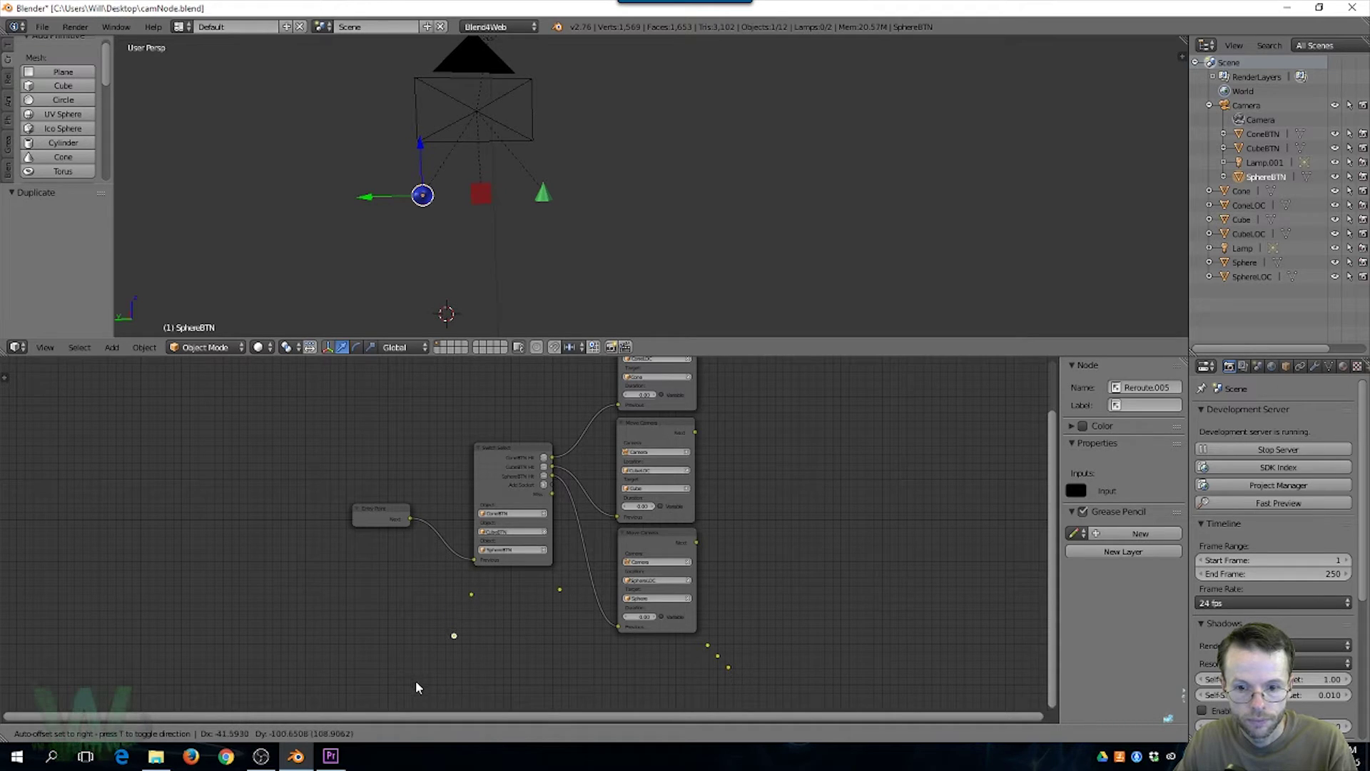
click(422, 688)
key(shift+d)
click(413, 696)
key(shift+d)
click(397, 711)
Route Switch Select's Miss output back to Previous through its two reroutes, and link each Move Camera Next output to its own right-hand reroute
drag(553, 493, 477, 559)
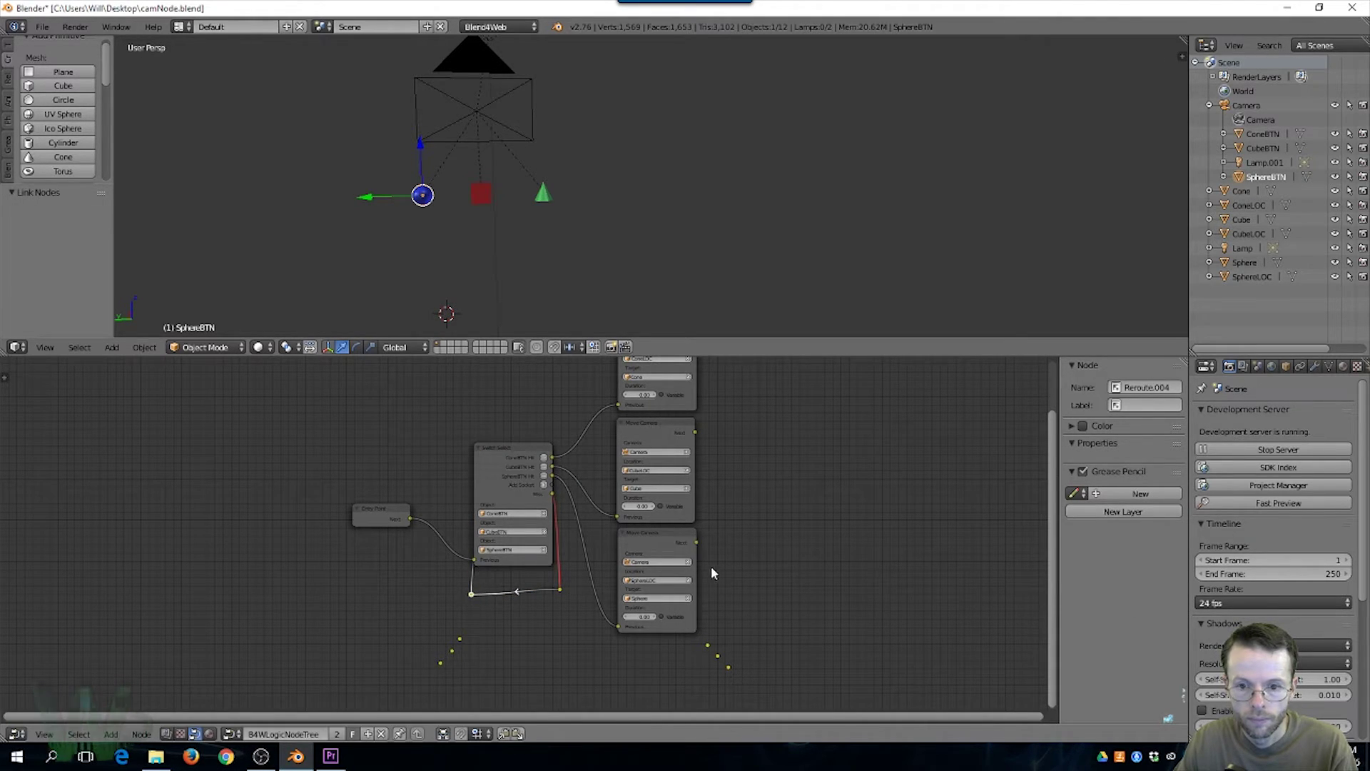
drag(696, 543, 707, 647)
drag(696, 433, 718, 656)
scroll(869, 633, down, 1)
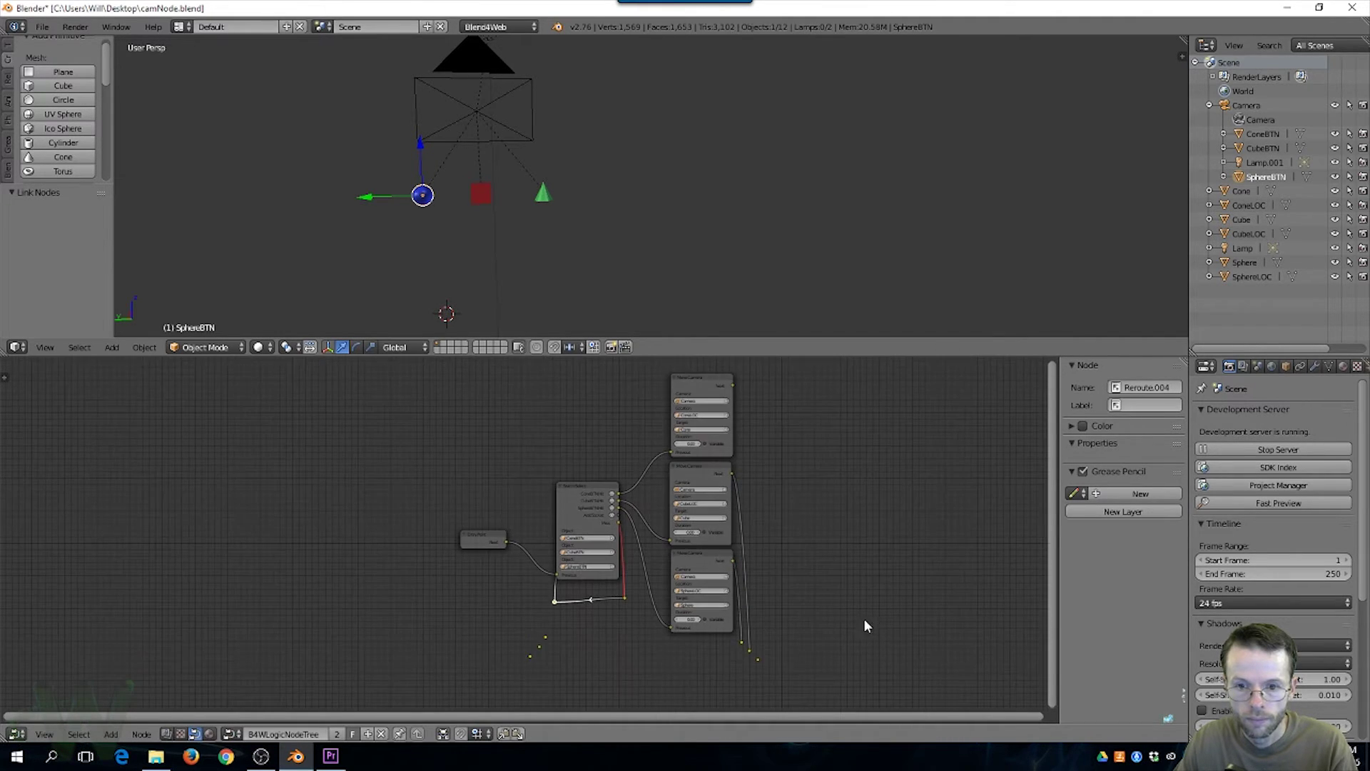
drag(734, 386, 451, 616)
Link the three right-hand Reroute nodes straight across to their matching left-hand Reroute nodes
scroll(742, 684, up, 2)
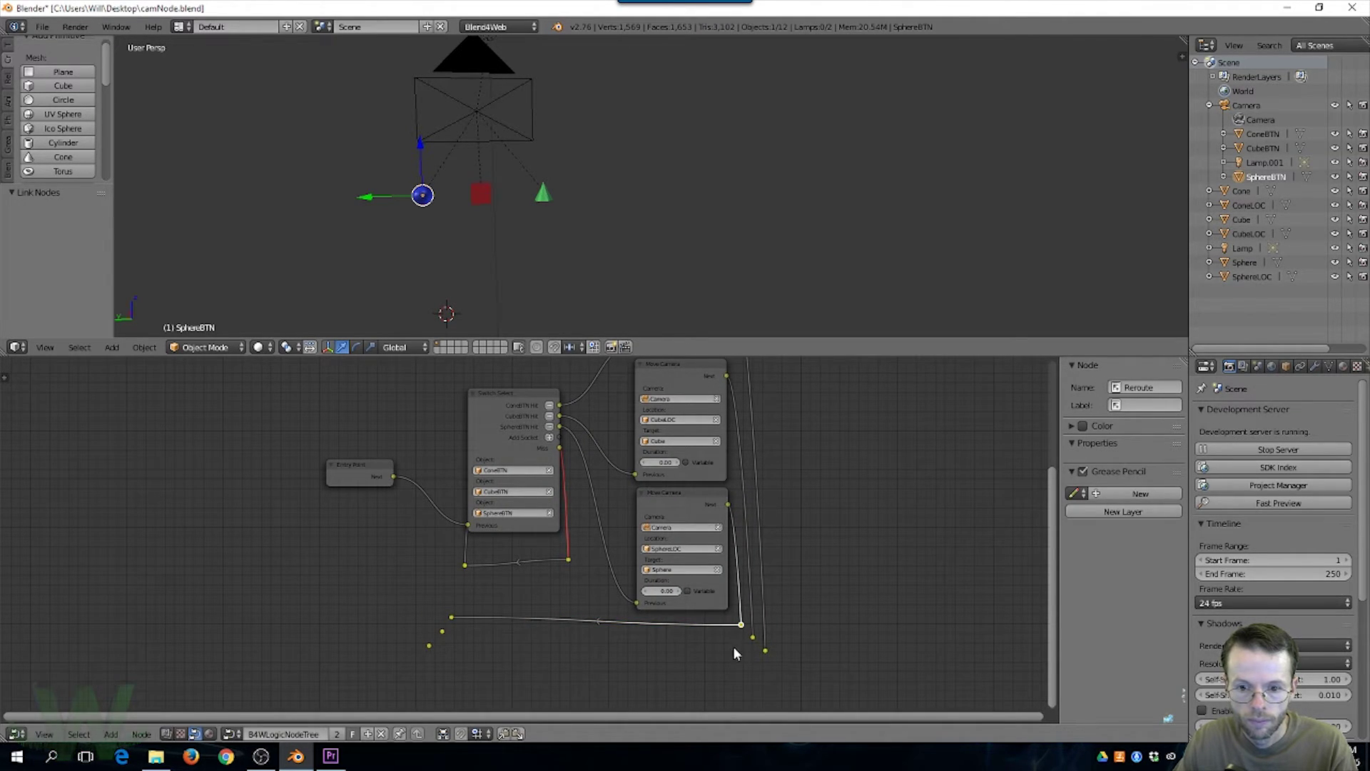
drag(753, 637, 443, 631)
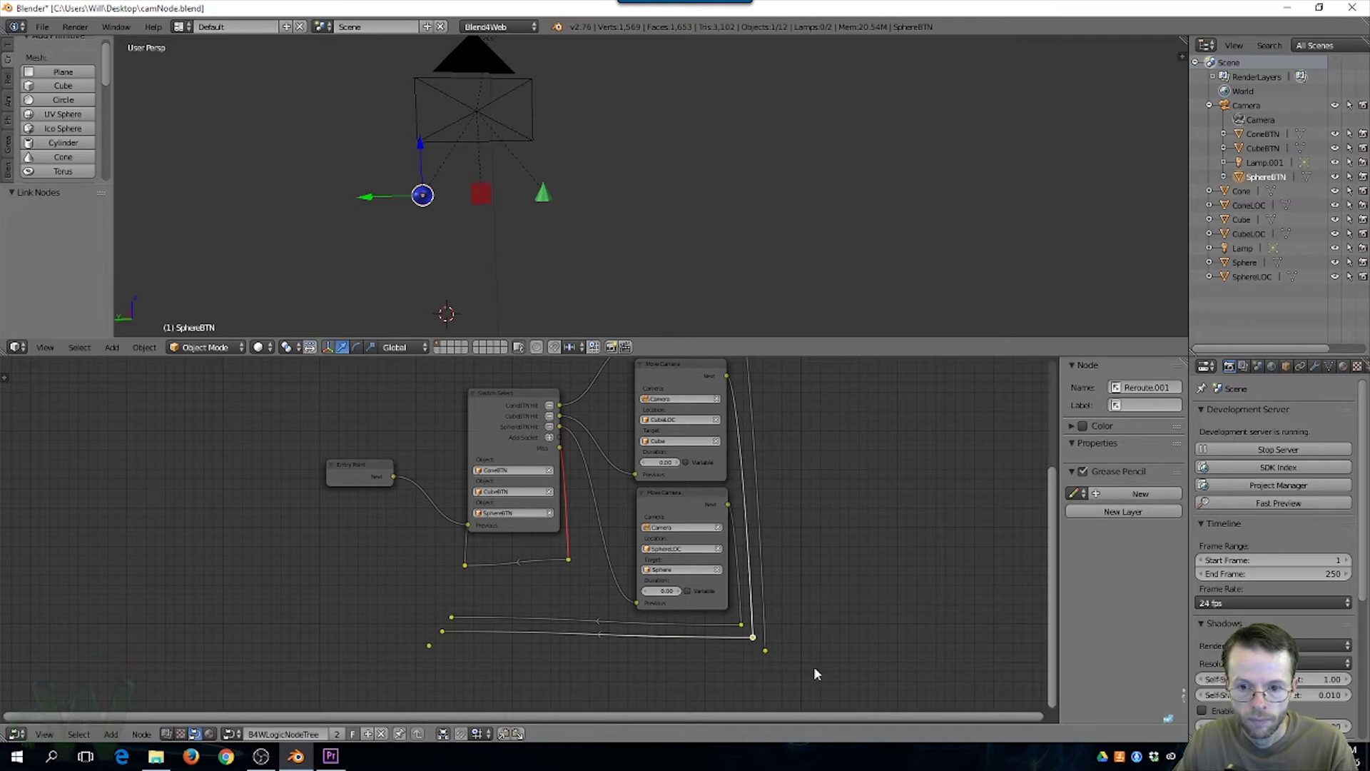
drag(765, 651, 429, 645)
key(g)
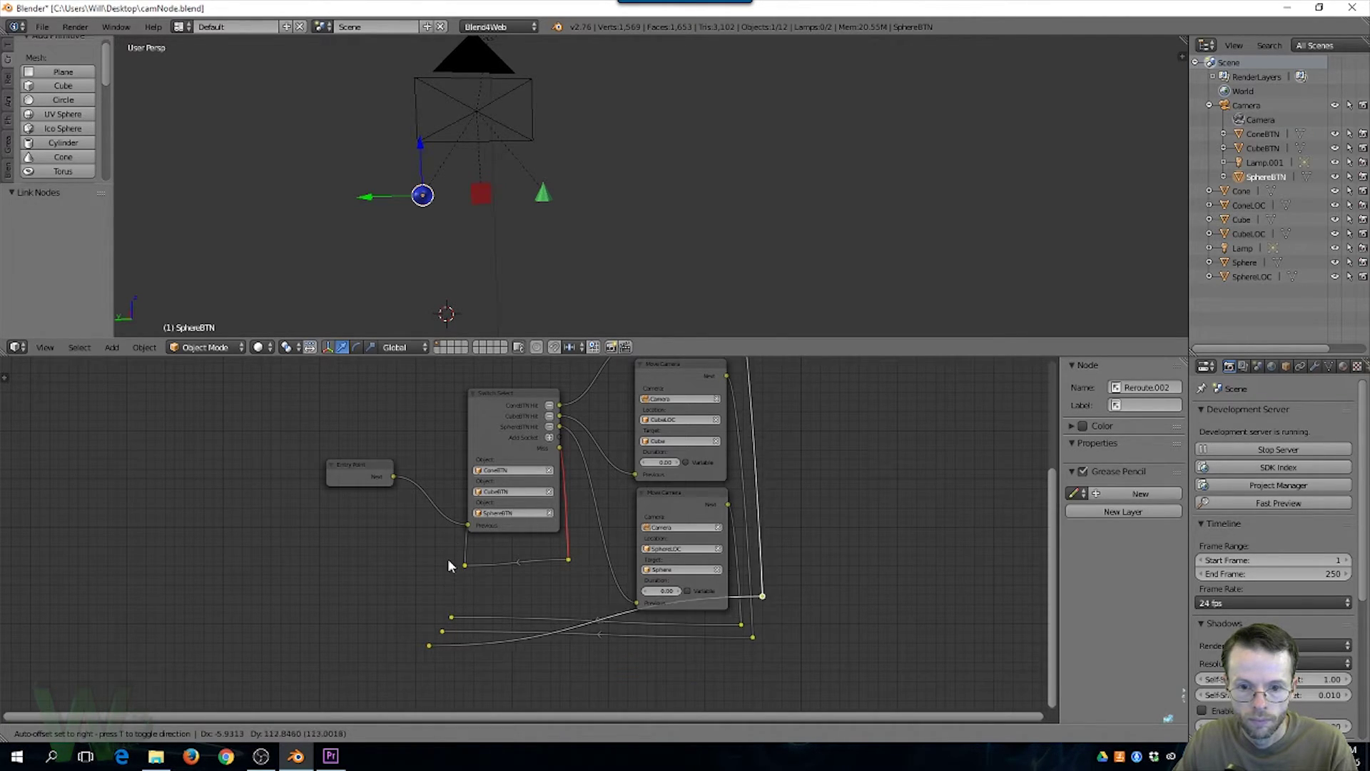
key(Escape)
key(a)
key(a)
Link the three lower left Reroute nodes to the Switch Select node's Previous input
right_click(451, 617)
drag(452, 616, 467, 527)
right_click(442, 632)
drag(442, 631, 467, 527)
right_click(428, 647)
drag(428, 647, 468, 527)
scroll(585, 525, up, 2)
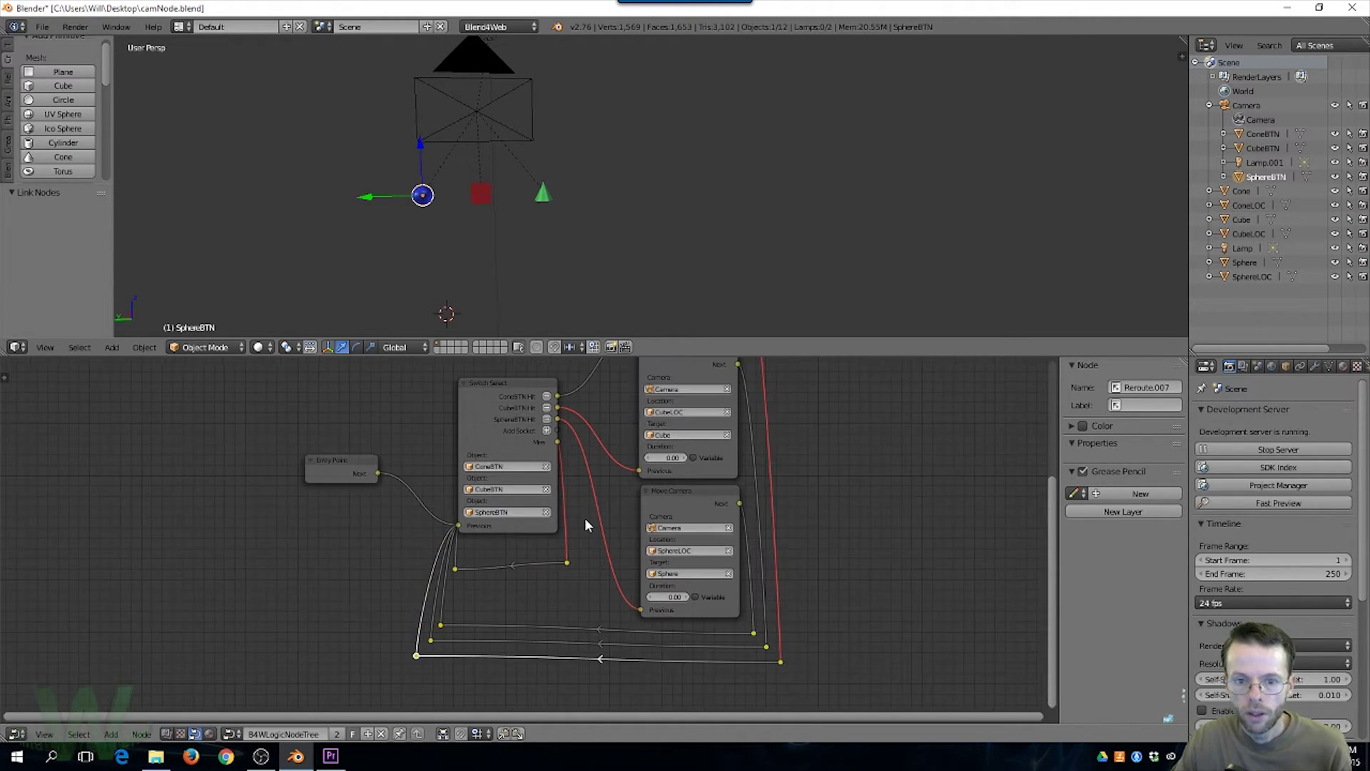
scroll(586, 525, down, 2)
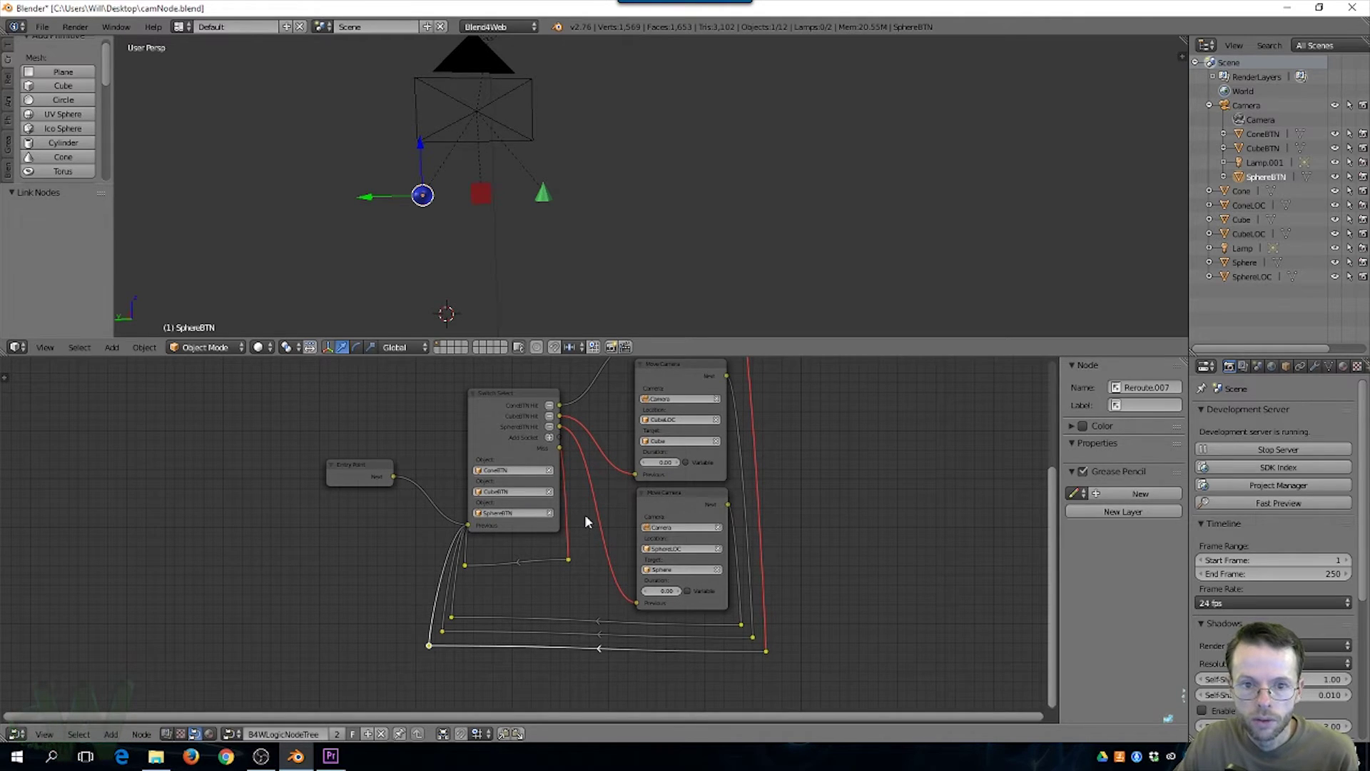
scroll(584, 515, up, 1)
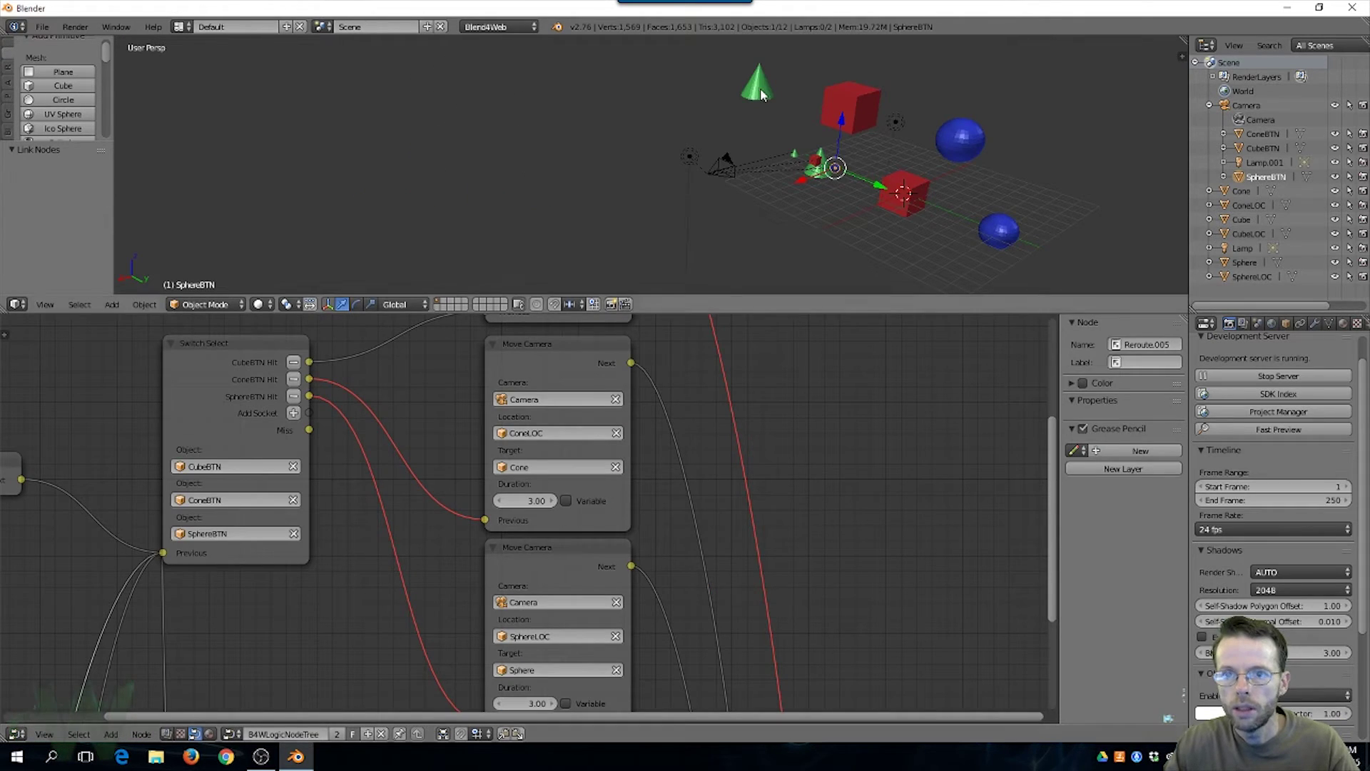
Examine the Do Not Render option in the object rendering properties of ConeLOC, CubeLOC and SphereLOC
right_click(762, 95)
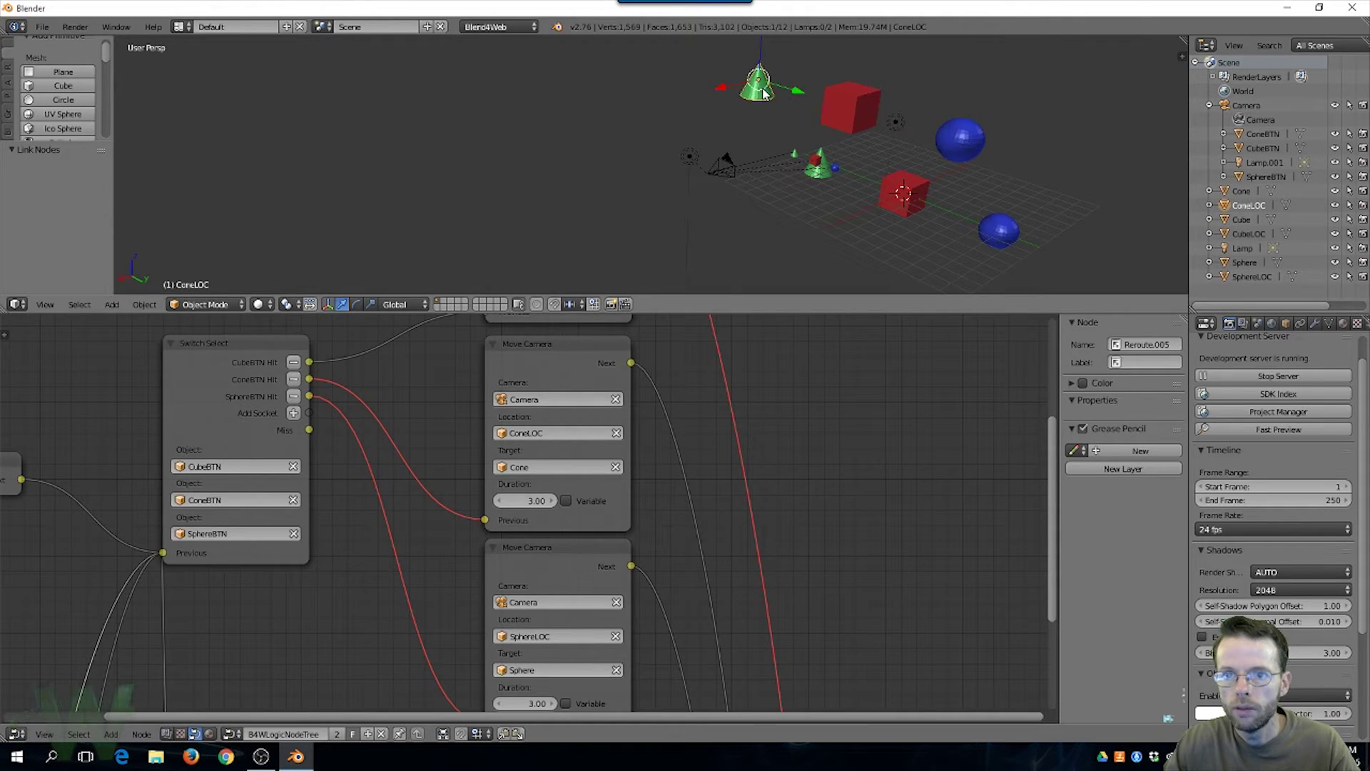
drag(1361, 421, 1364, 392)
click(1286, 324)
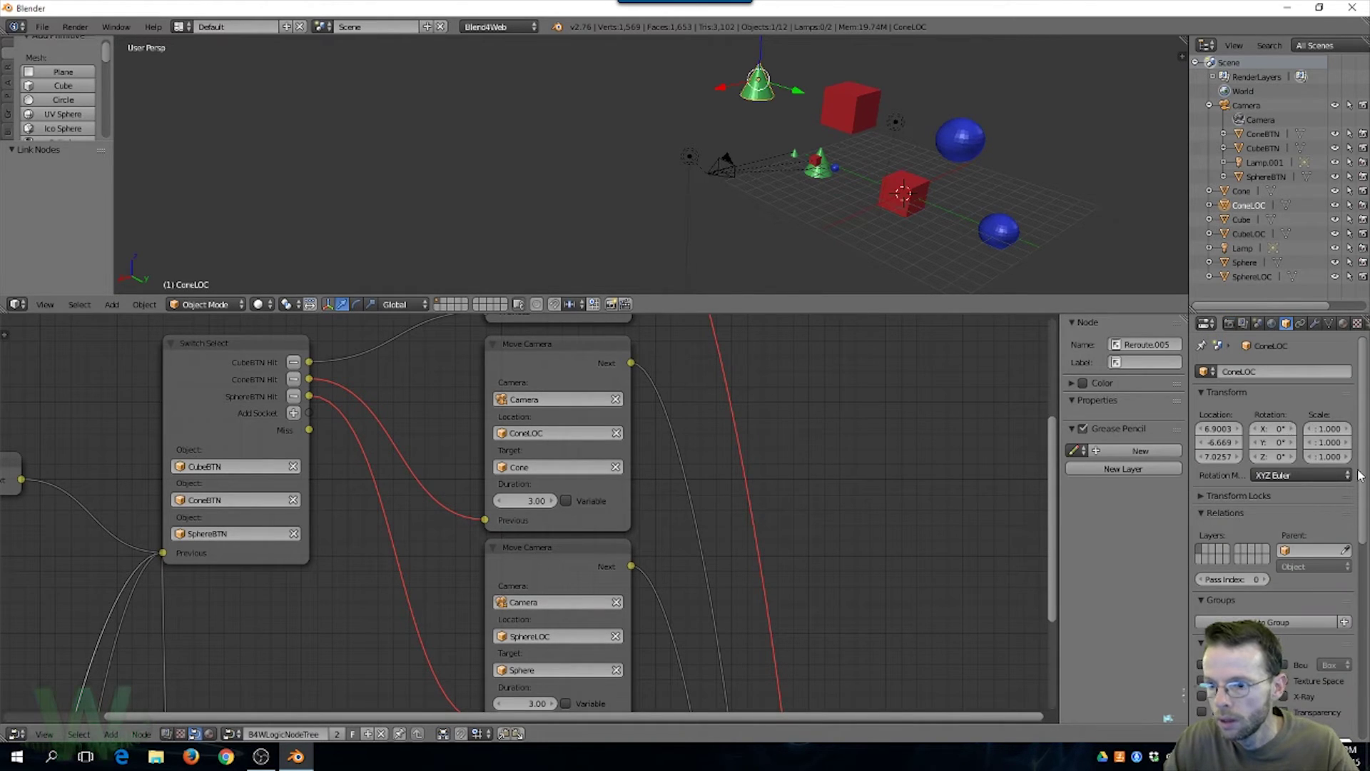
drag(1364, 473, 1360, 674)
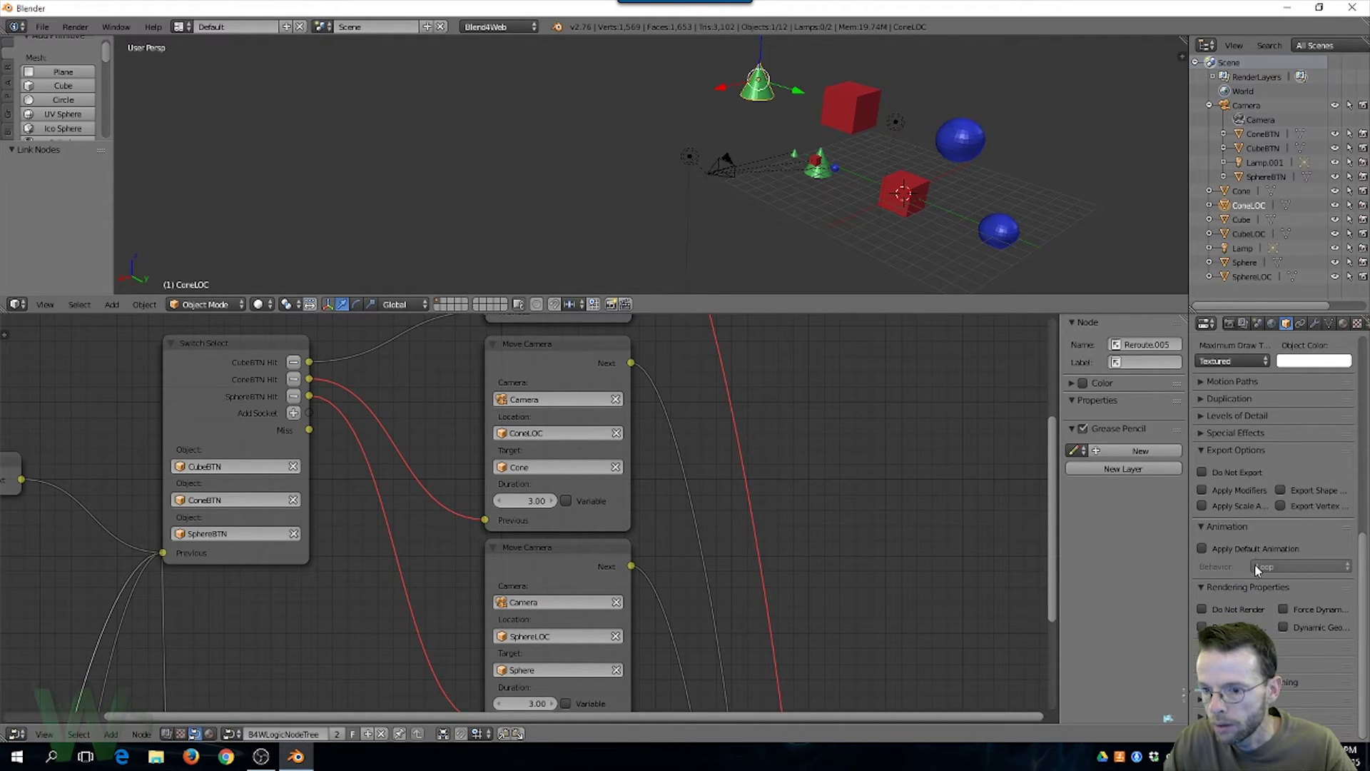
right_click(849, 107)
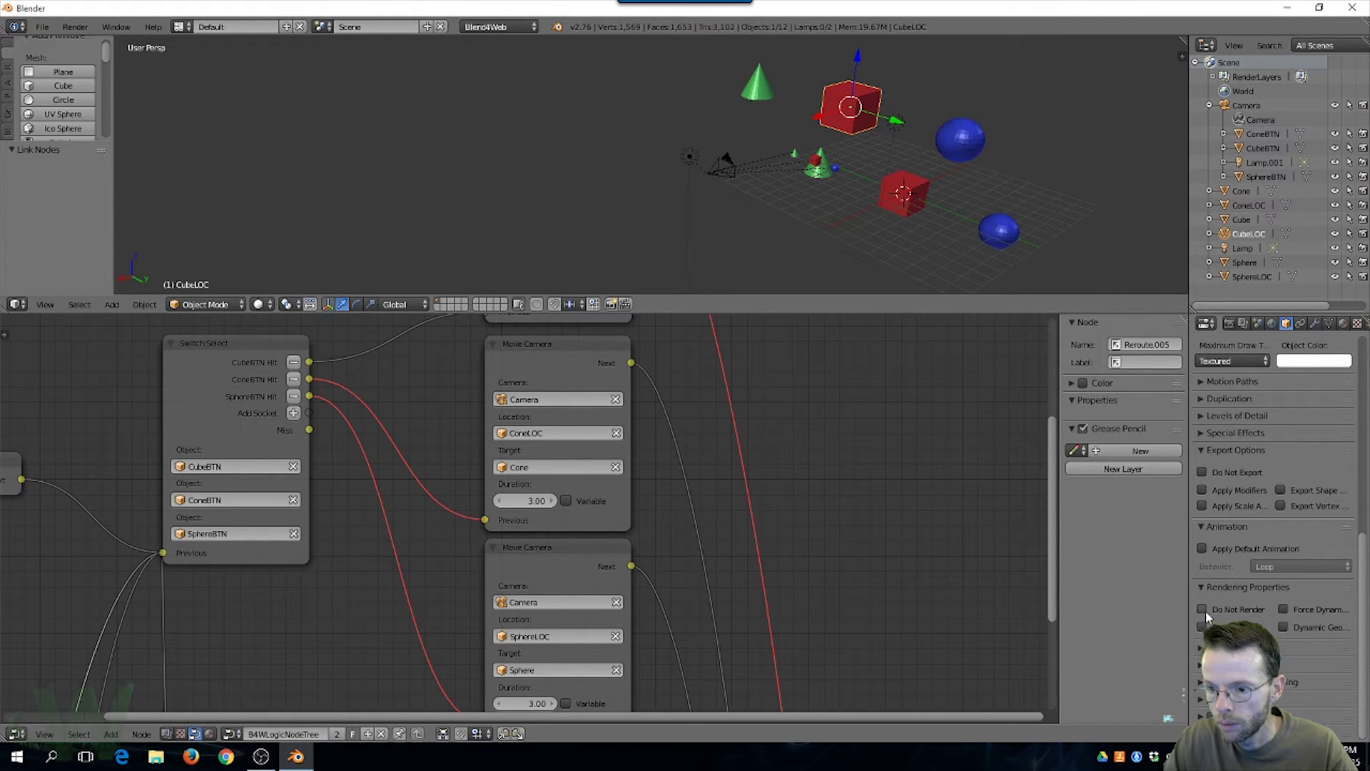
right_click(960, 139)
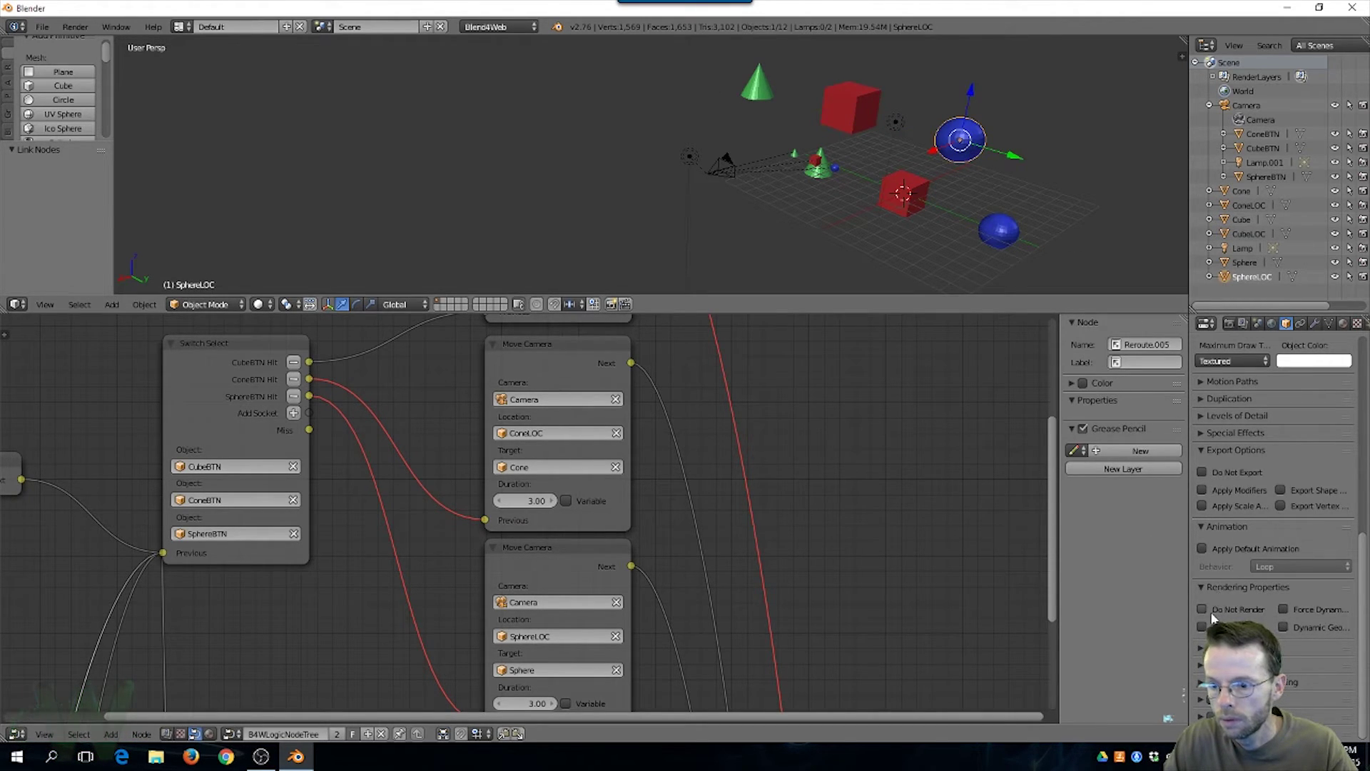
click(1229, 324)
Enlarge the 3D view, then move SphereLOC outward in positive Y and ConeLOC outward by about -9.05 in Y
drag(607, 315, 704, 604)
middle_drag(1020, 238, 980, 320)
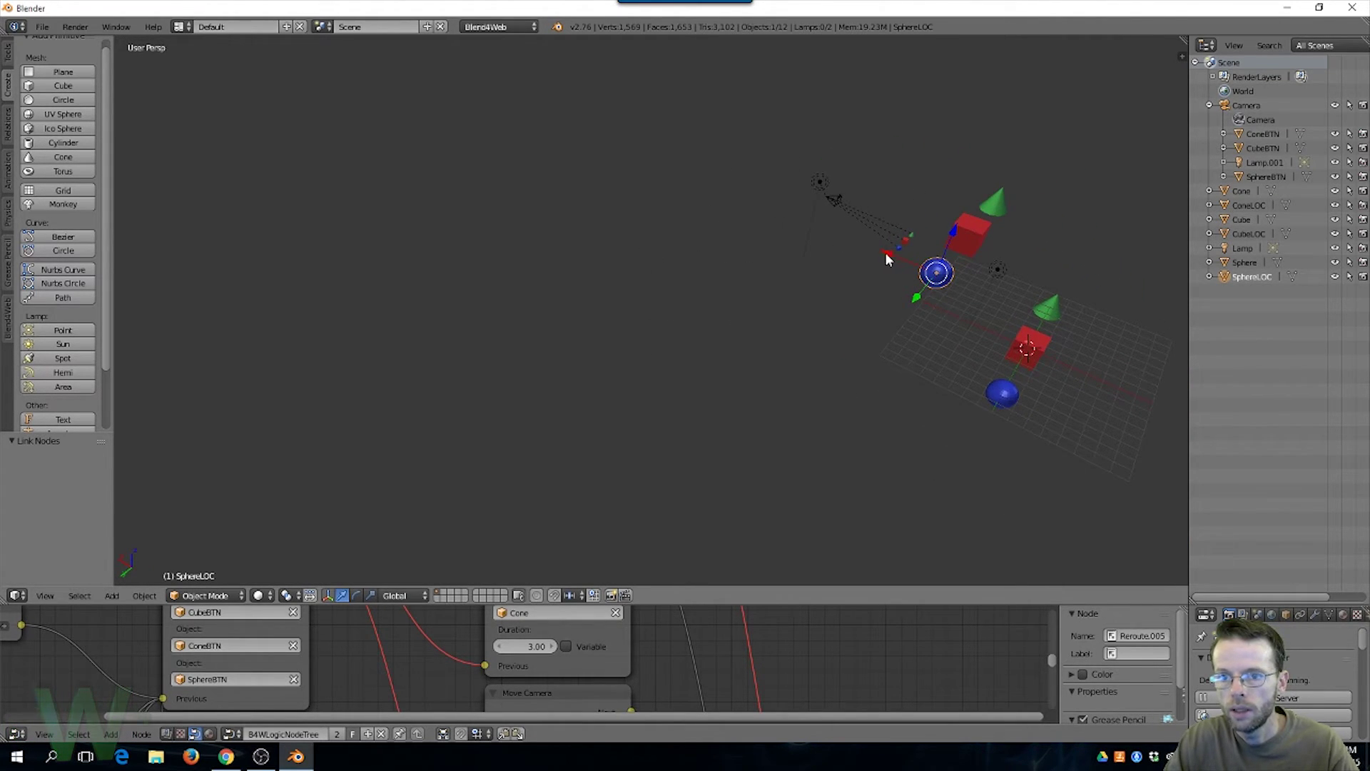
middle_drag(897, 267, 898, 241)
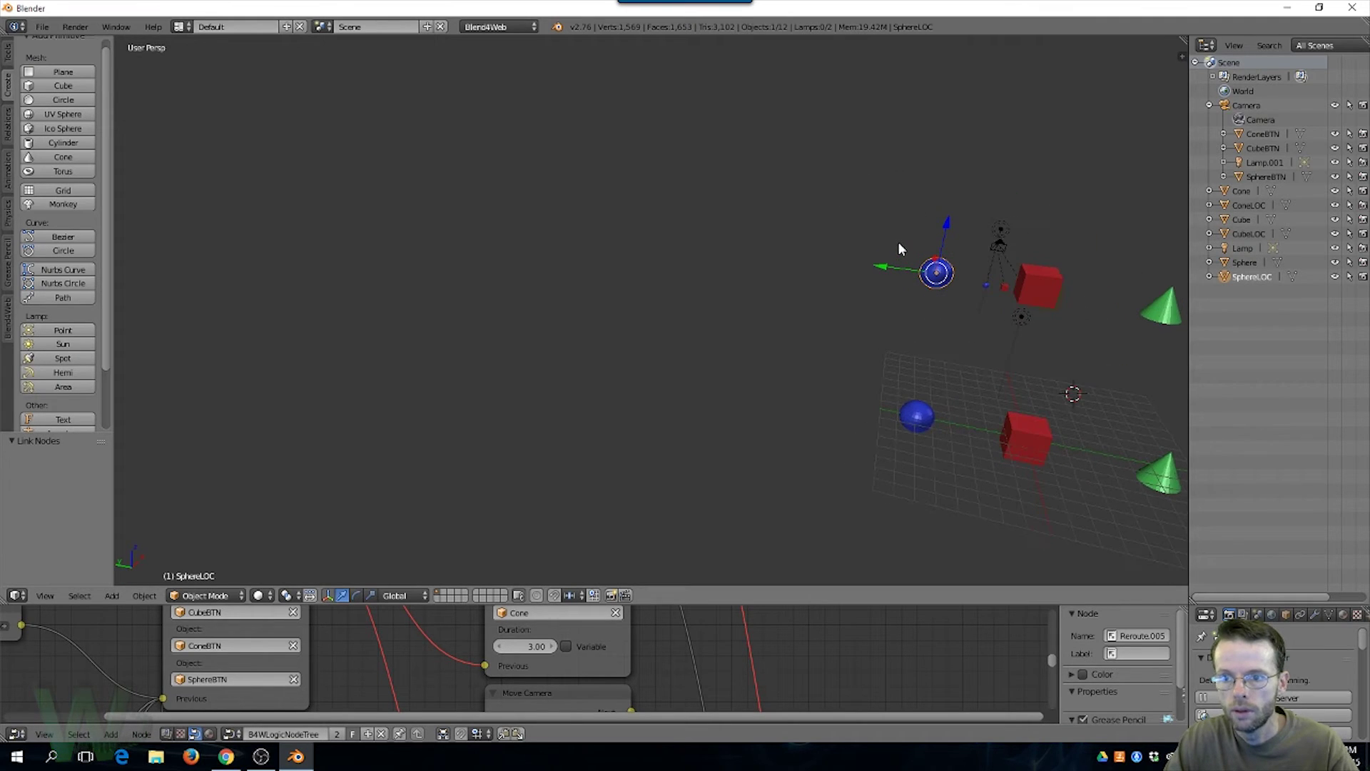
key(KP_1)
key(KP_7)
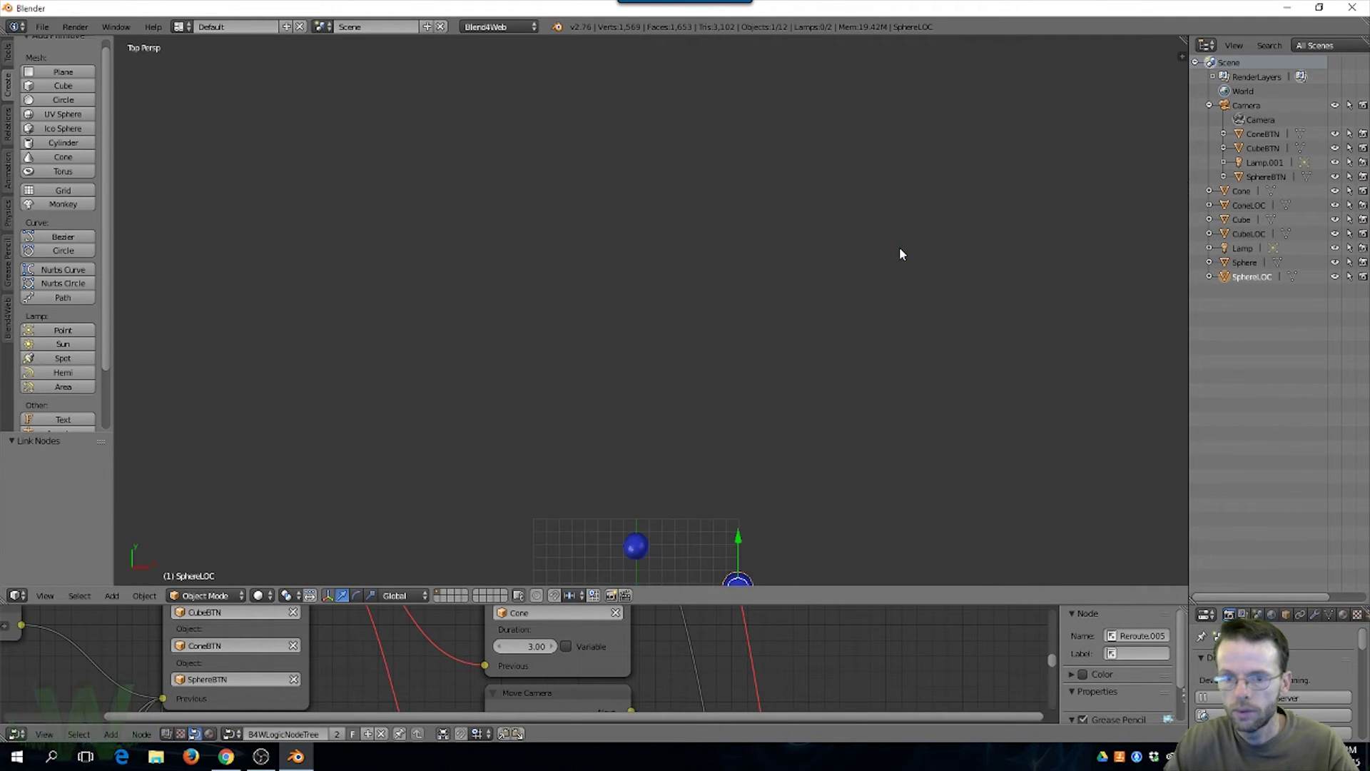
shift+middle_drag(756, 468, 766, 135)
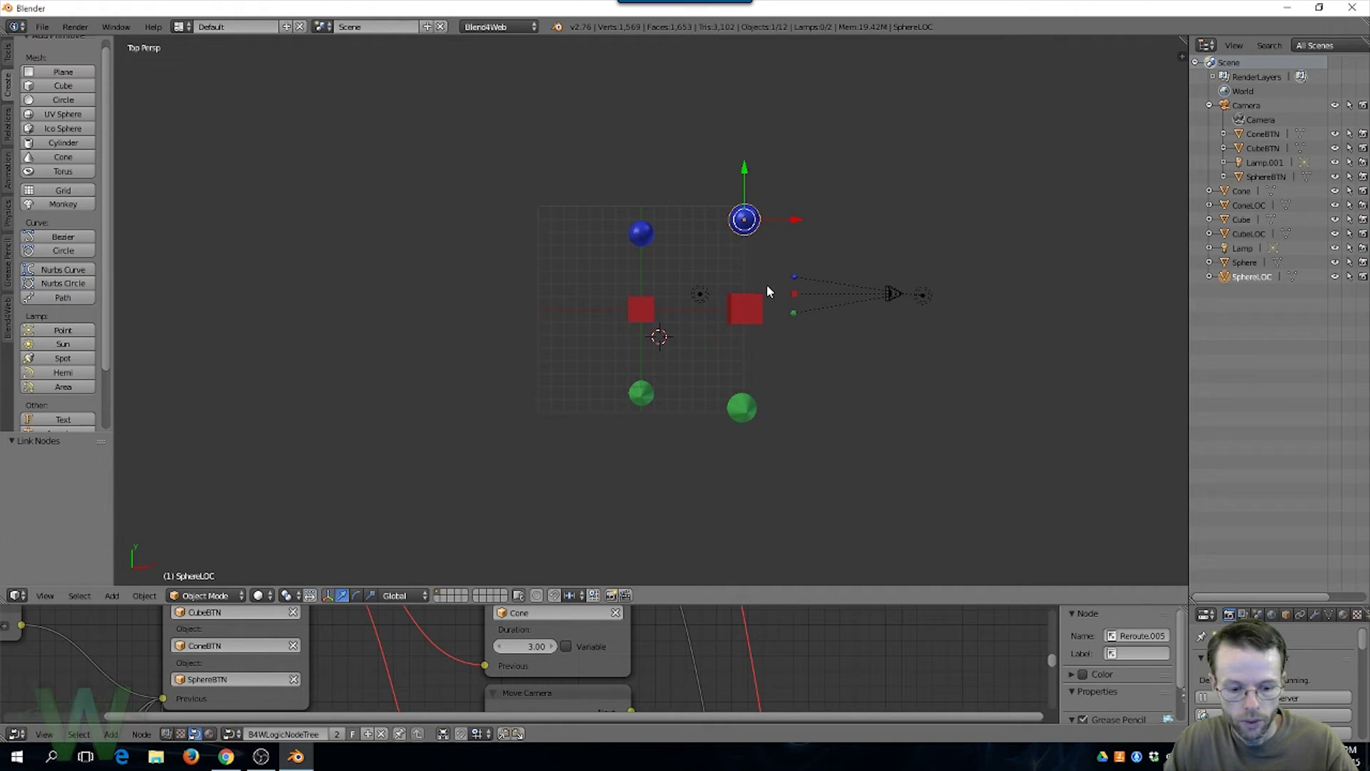
drag(743, 171, 747, 52)
right_click(743, 412)
drag(747, 368, 740, 504)
Lower CubeLOC along the Z axis as seen from the right view
middle_drag(803, 393, 1082, 469)
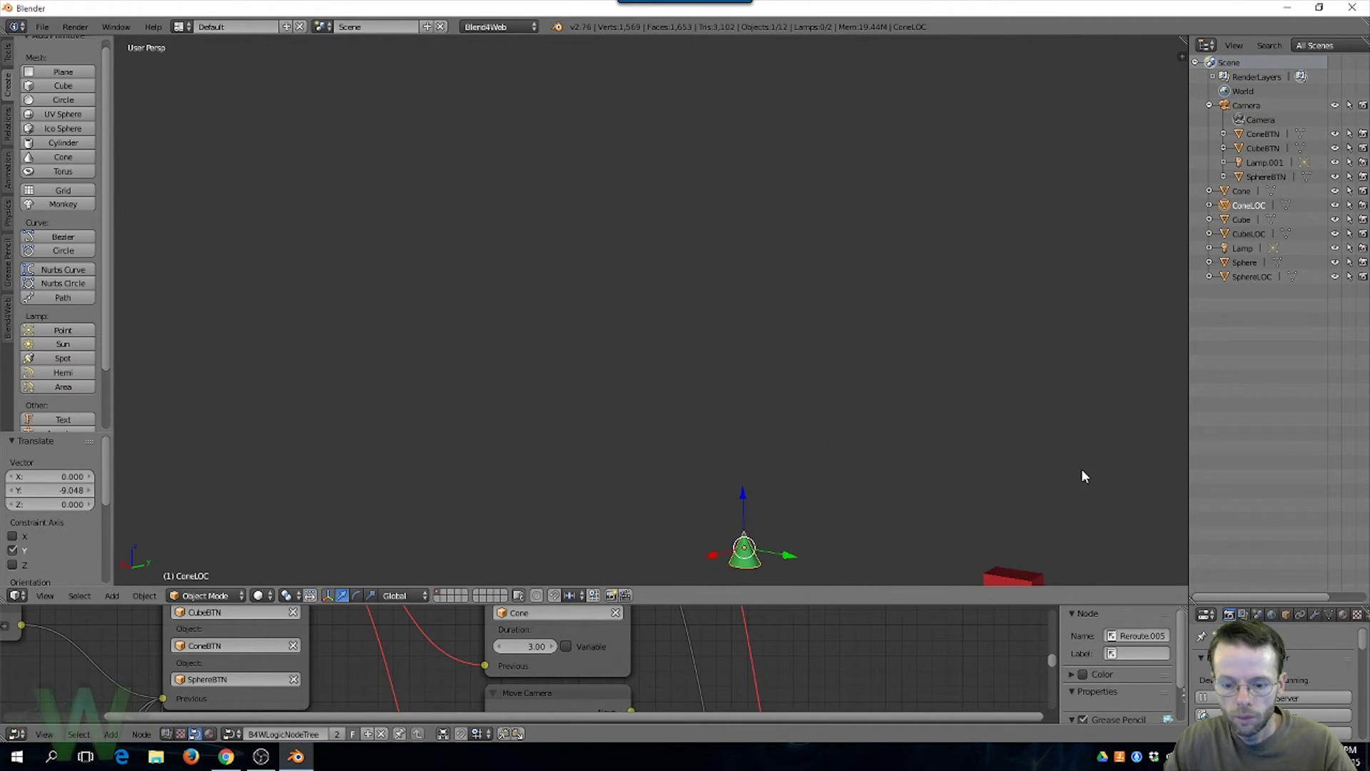
key(KP_7)
key(KP_1)
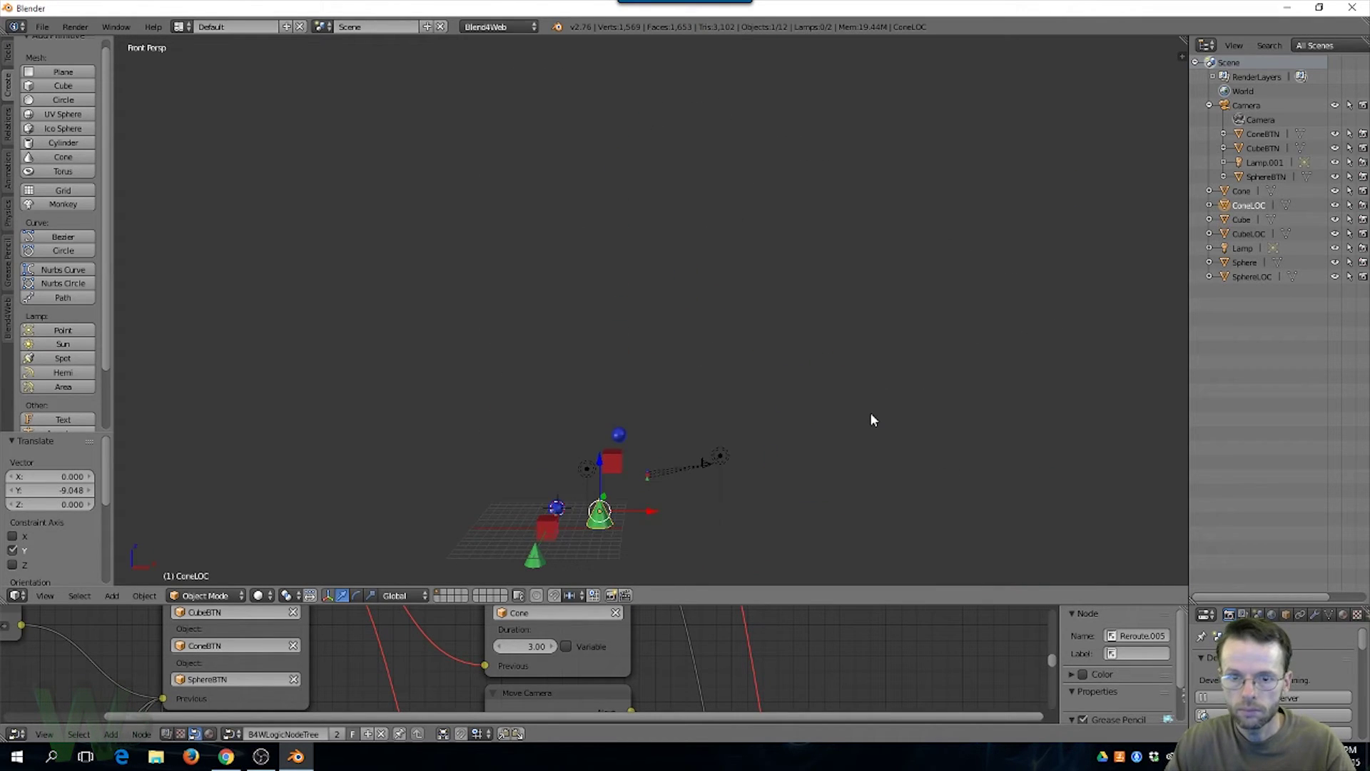
key(KP_3)
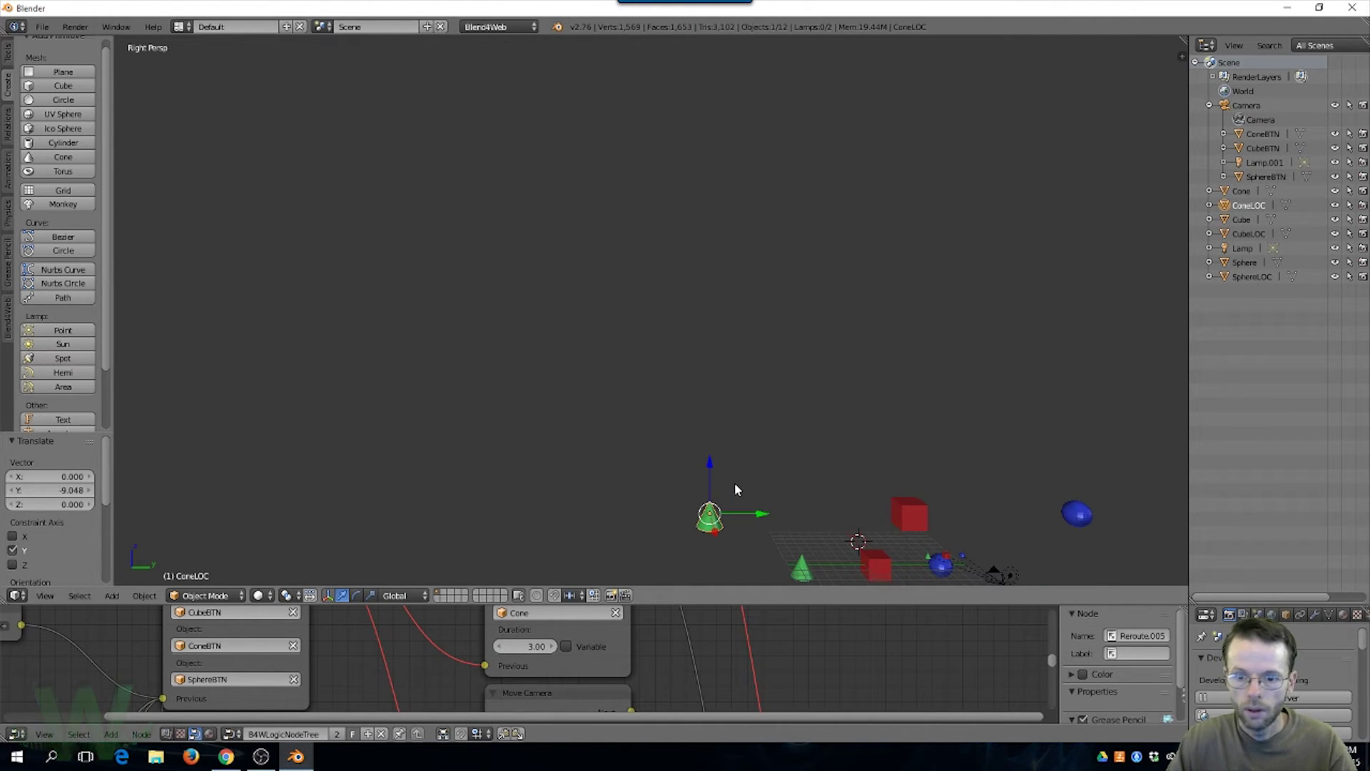
shift+middle_drag(745, 433, 468, 263)
right_click(591, 296)
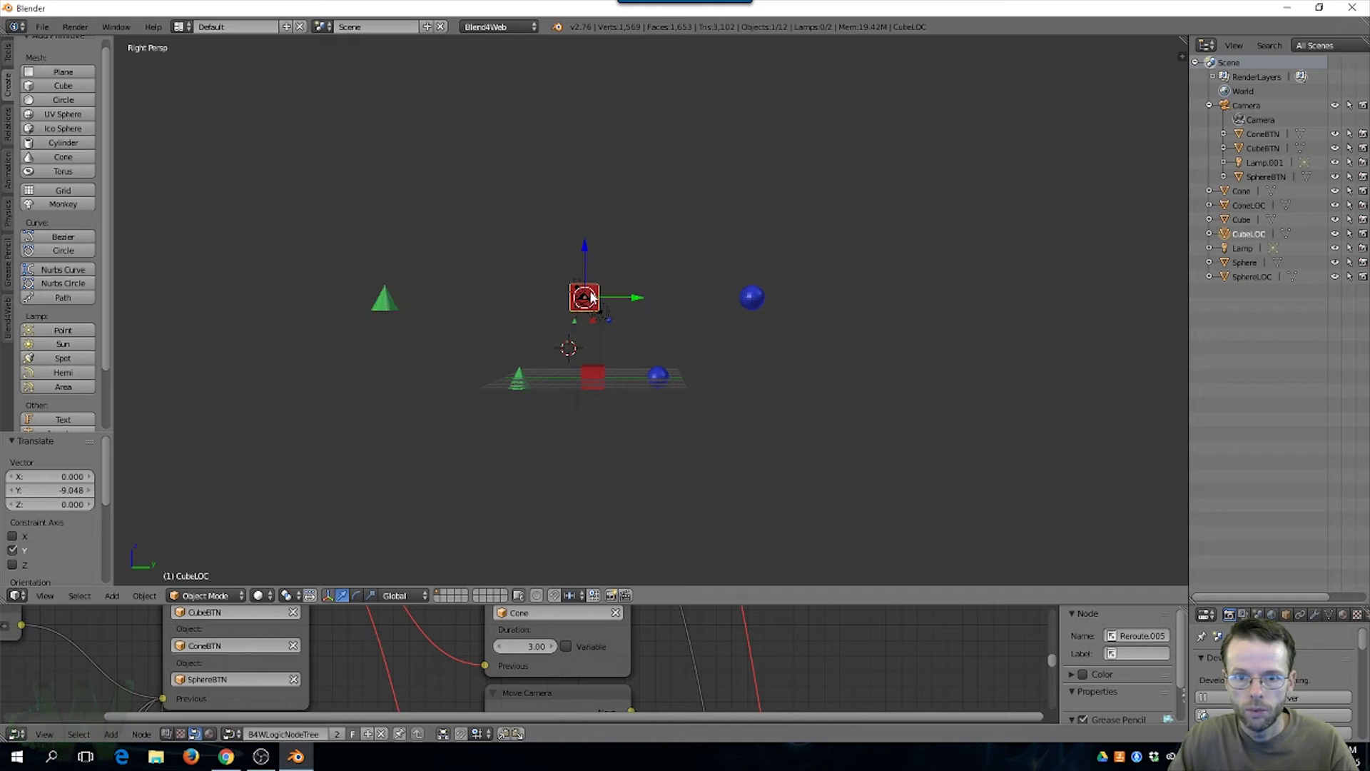
drag(586, 257, 591, 351)
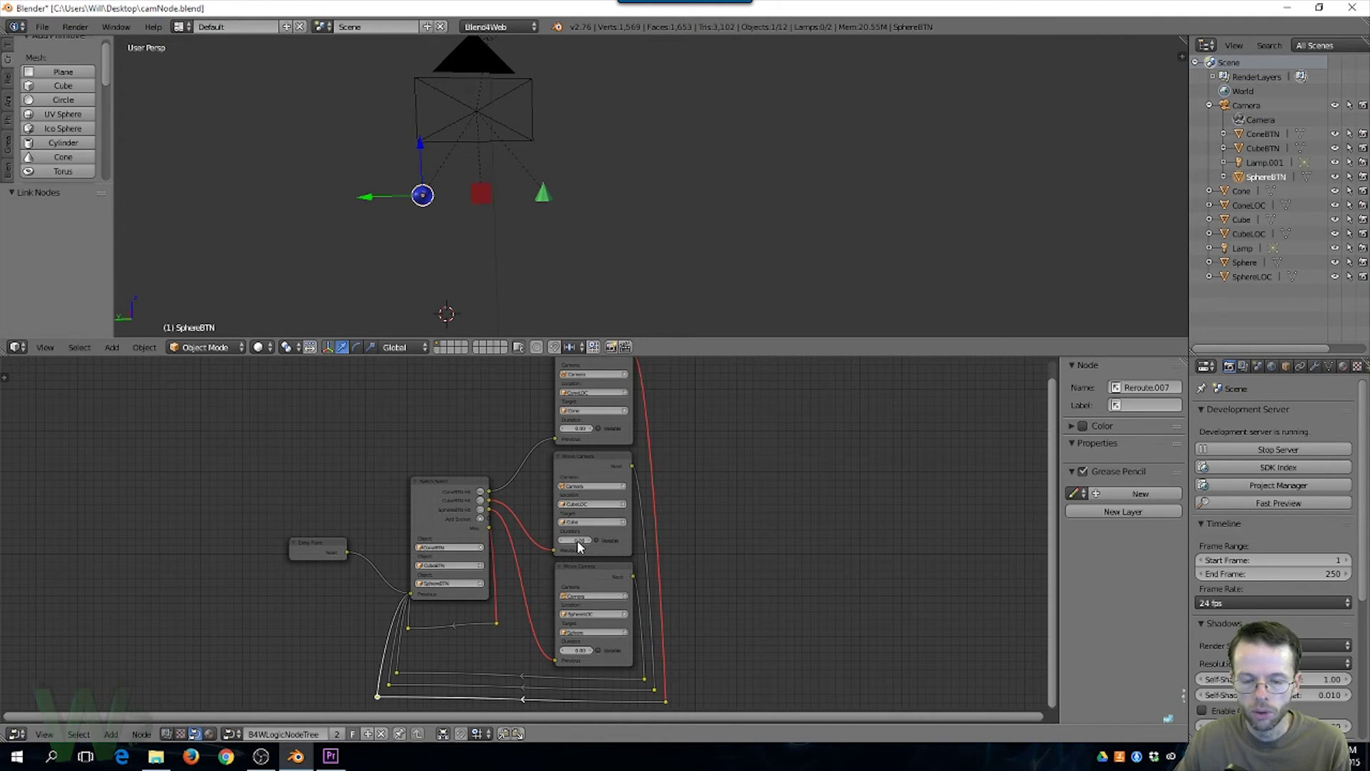
Launch a fast preview of the scene in the Blend4Web Viewer and orbit around the cone, cube and sphere
scroll(471, 546, down, 2)
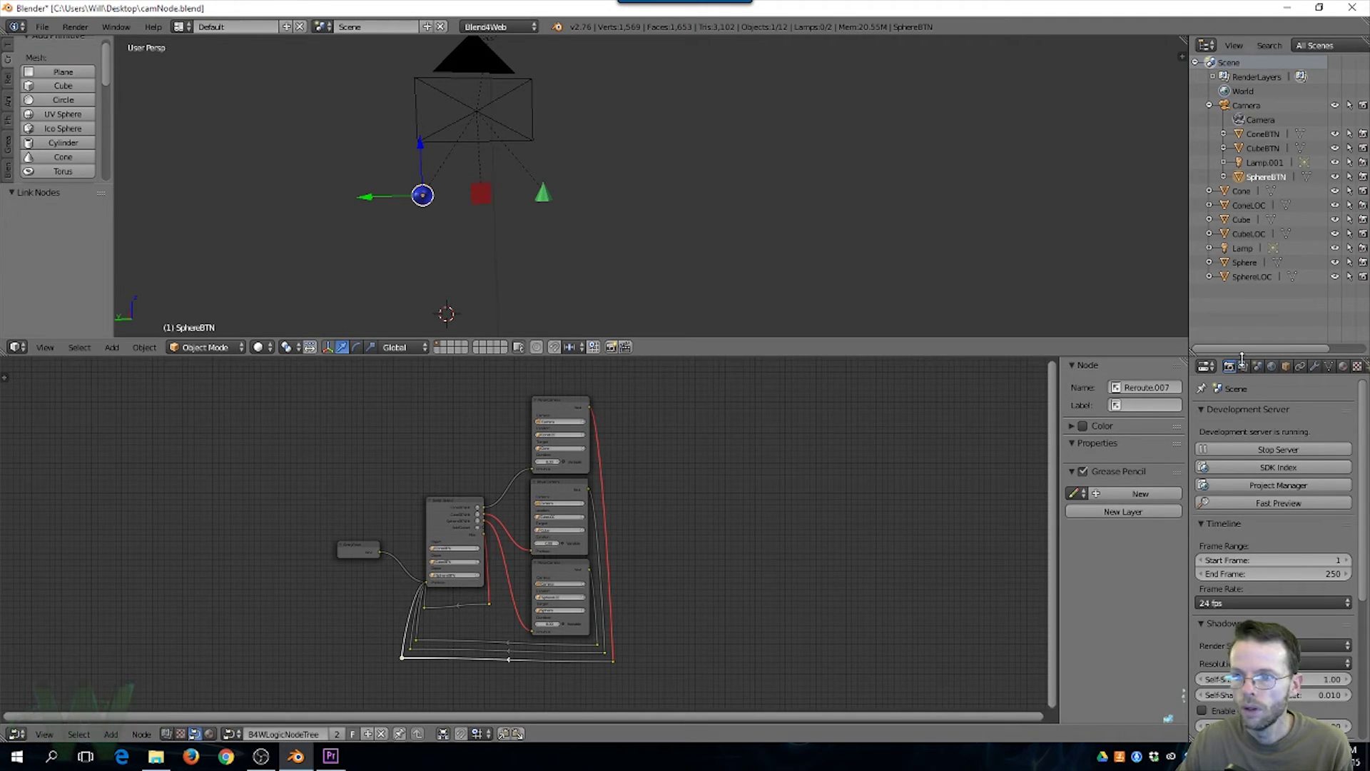
click(1248, 503)
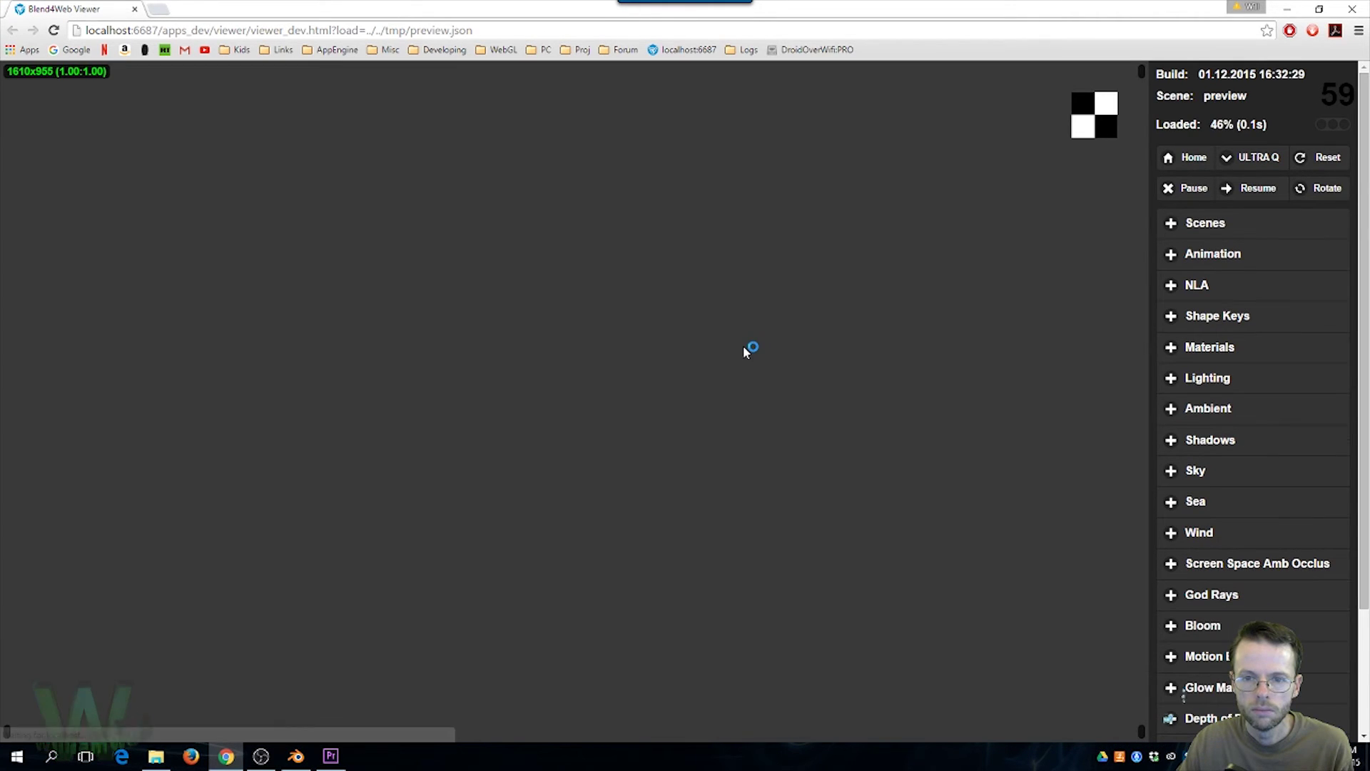
scroll(696, 390, down, 3)
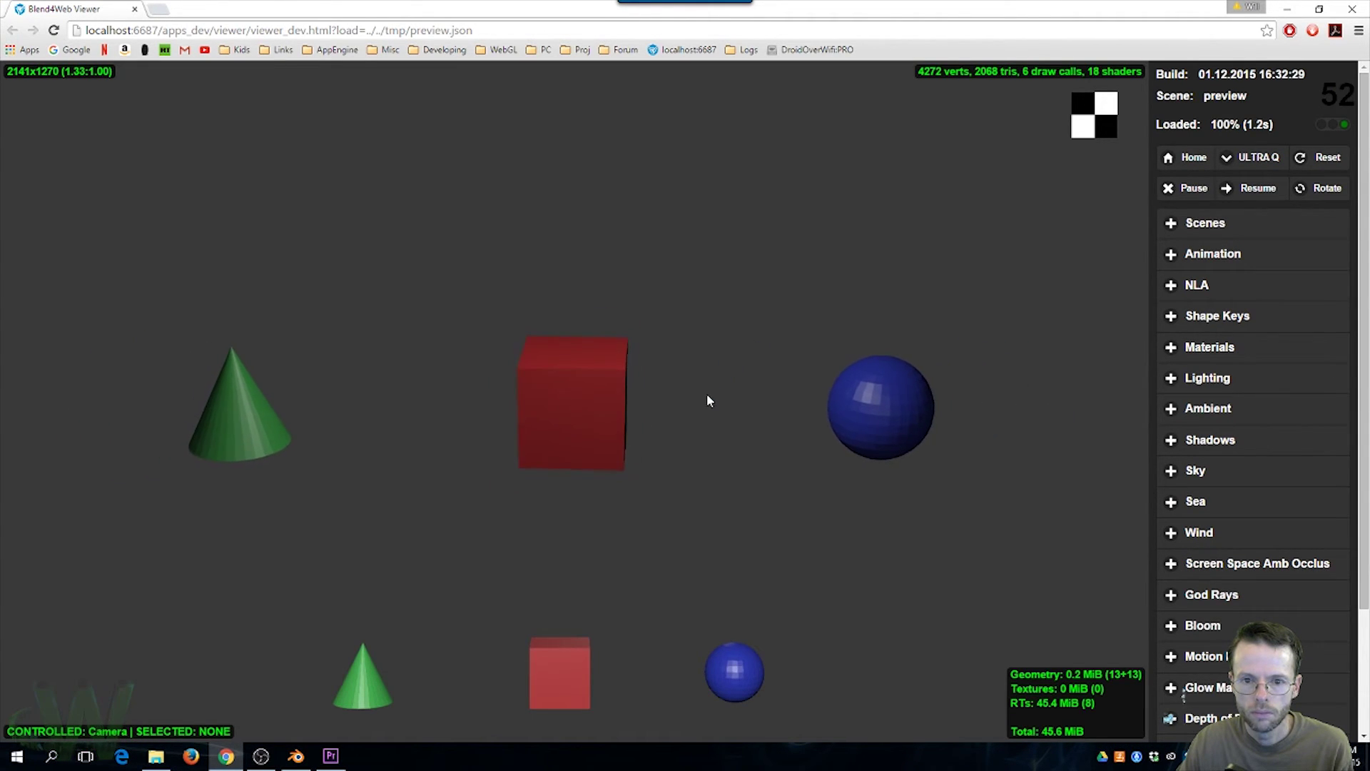
drag(709, 393, 159, 502)
click(503, 433)
click(756, 380)
click(747, 467)
drag(747, 467, 811, 419)
drag(668, 448, 660, 508)
Test the camera moves in the preview by triggering the cube, sphere and cone button shapes
click(561, 648)
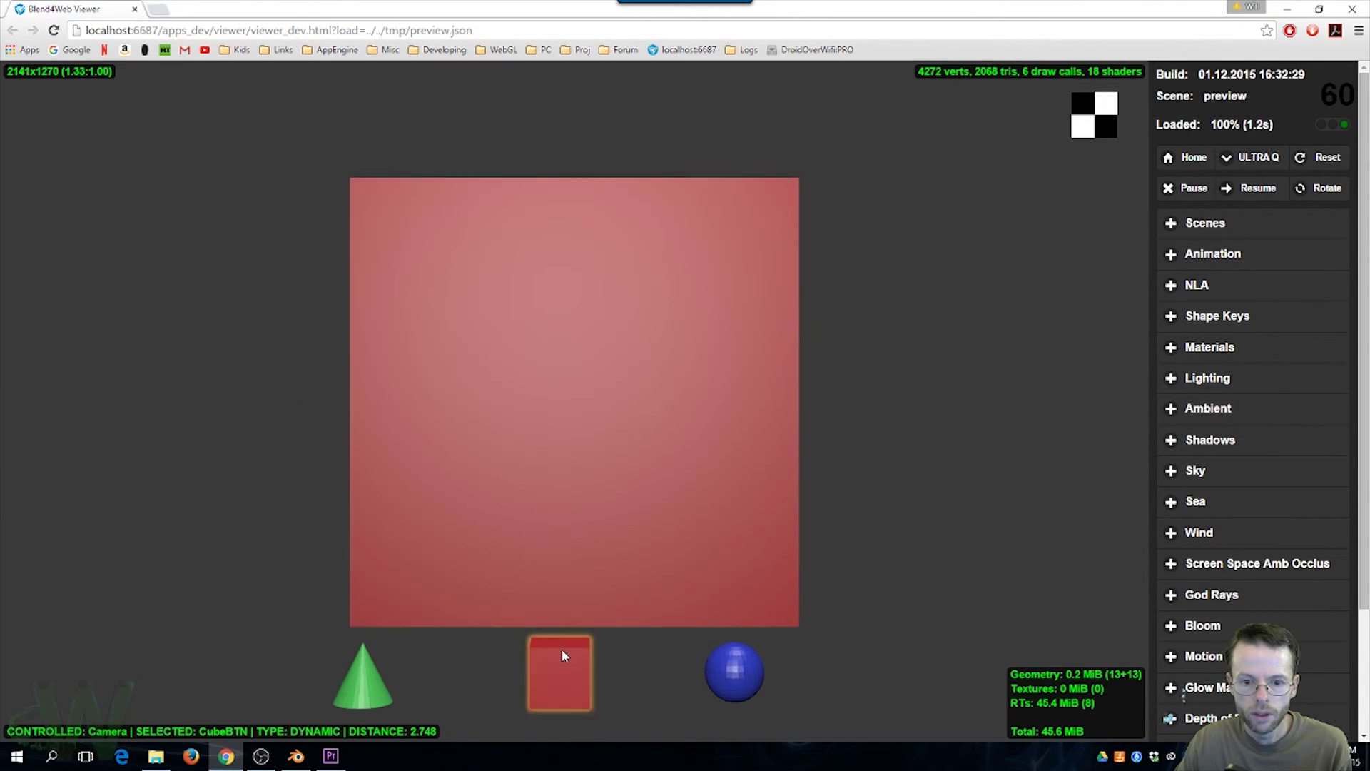
click(720, 663)
click(388, 680)
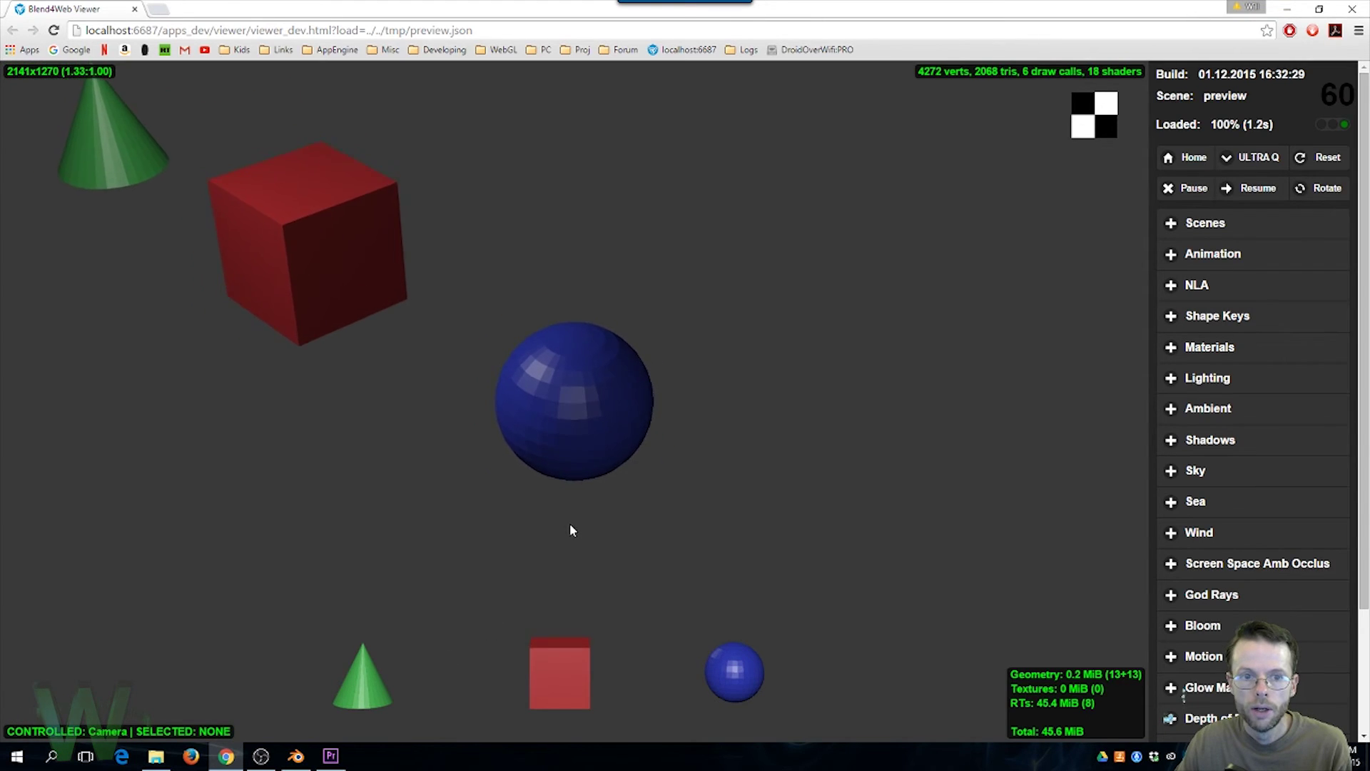
Return to Blender and set the Duration to 3 on the Move Camera nodes targeting Cone and Cube
key(alt+Tab)
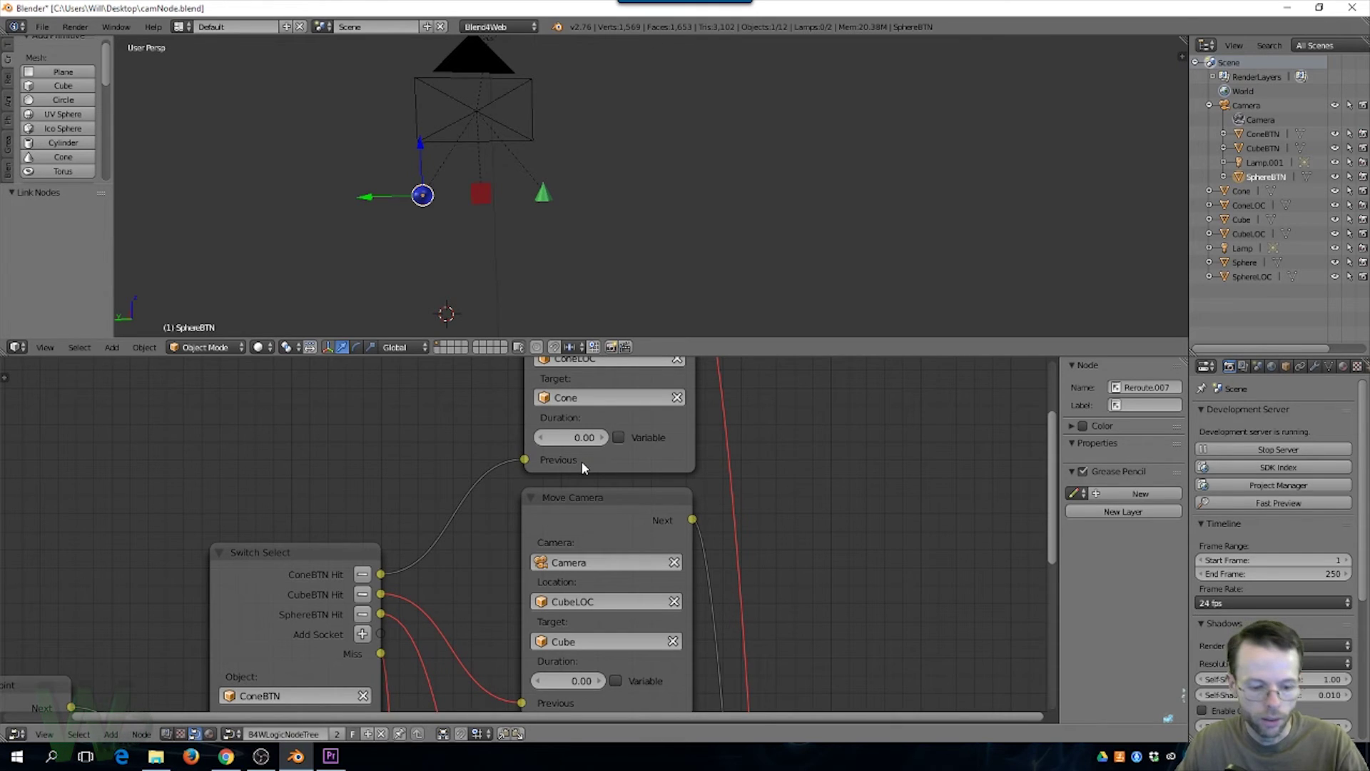
click(601, 437)
click(559, 438)
text(3)
key(Return)
click(573, 680)
text(3)
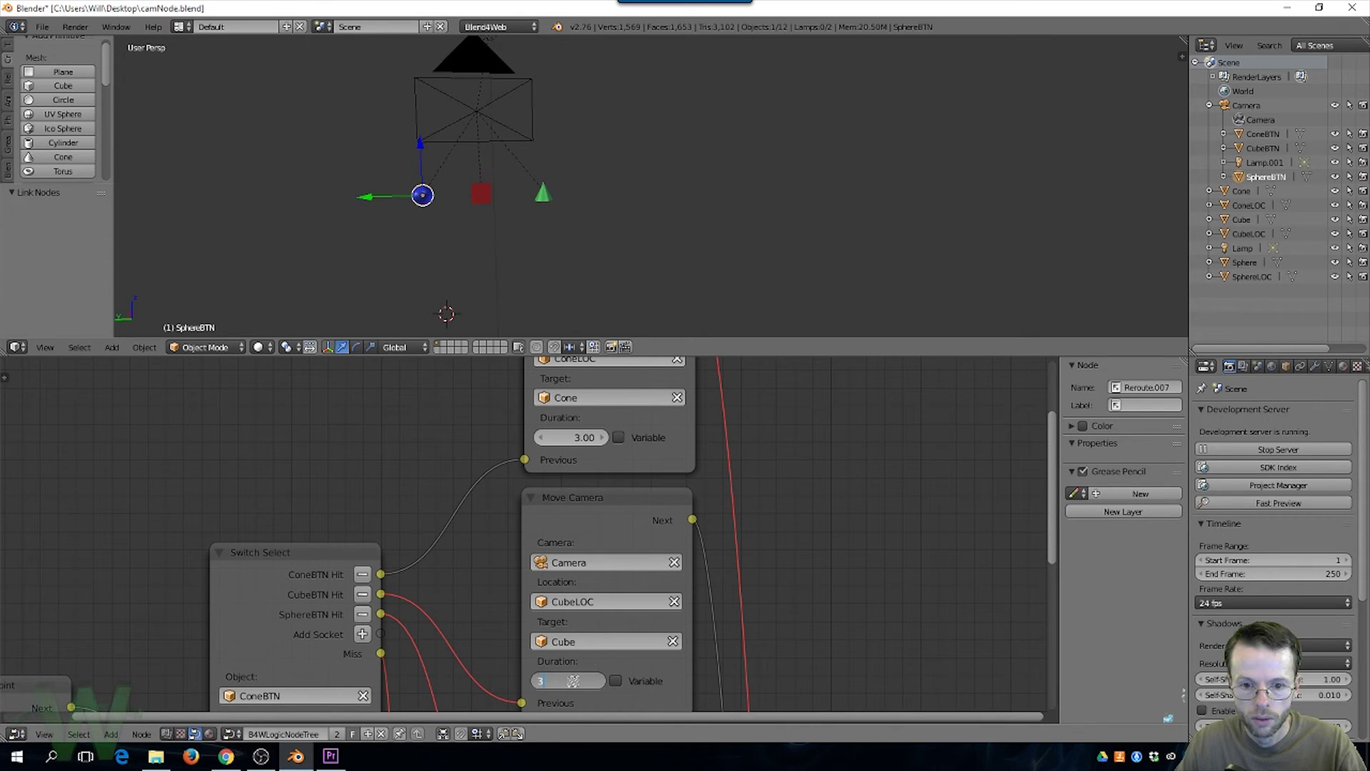
key(Return)
Set the Duration of the Move Camera node targeting Sphere to 3
middle_drag(813, 535, 826, 487)
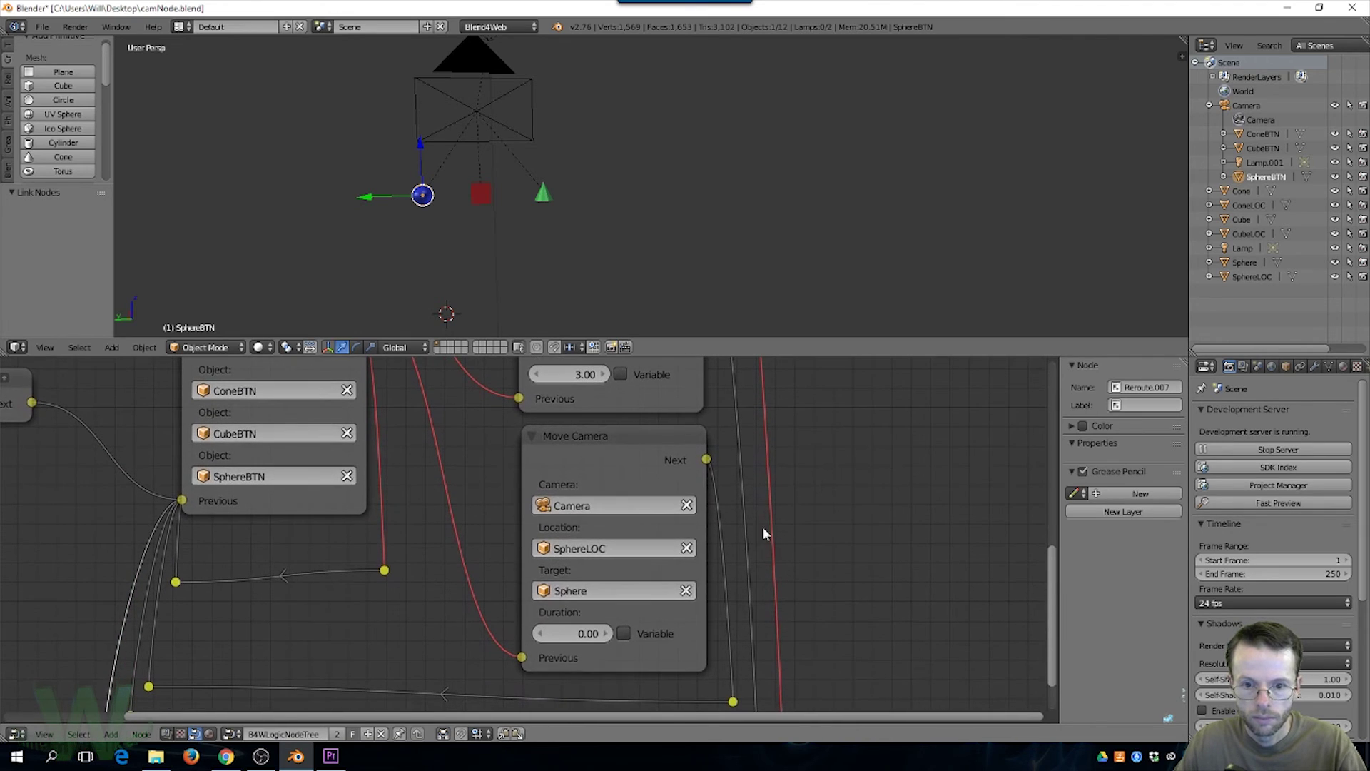
click(571, 633)
text(3)
key(Return)
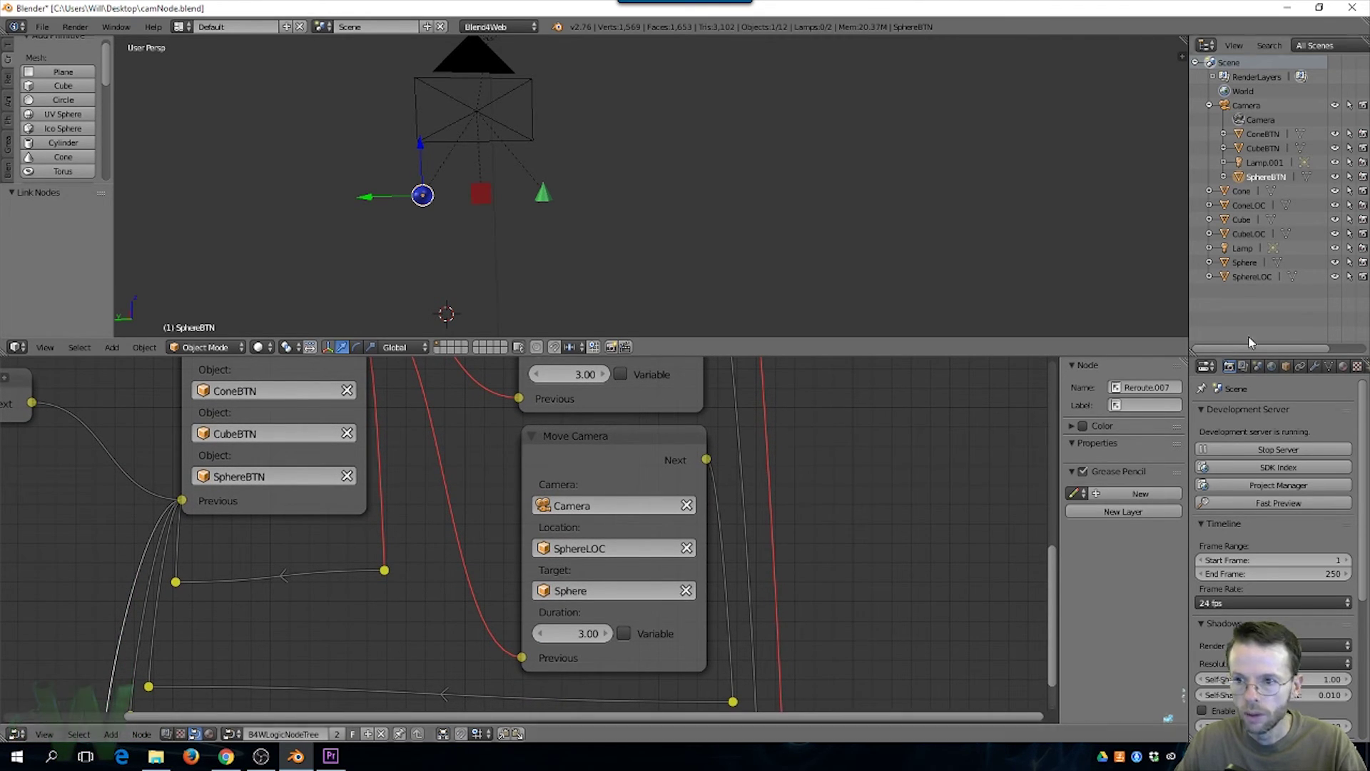
Launch a new fast preview and test the timed camera moves with the sphere, cube and cone button shapes
click(1228, 503)
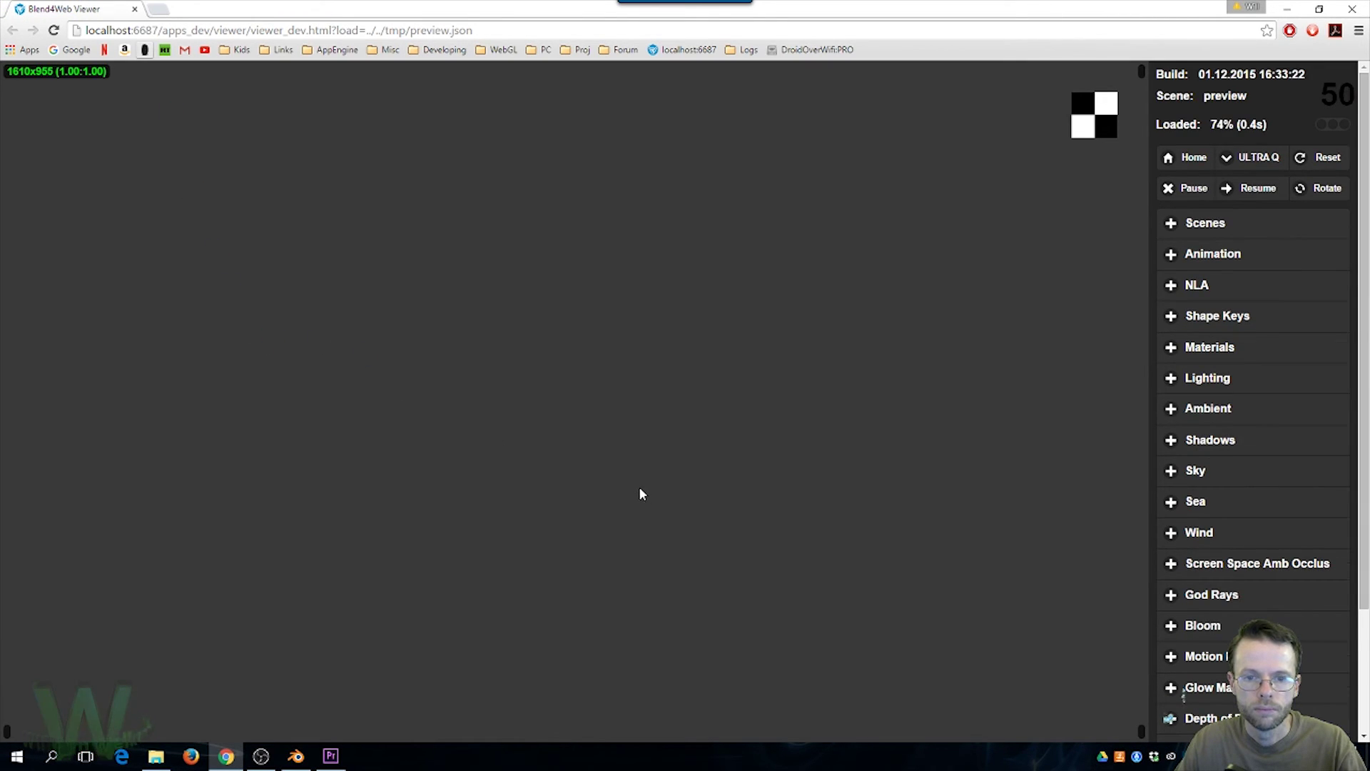
click(740, 671)
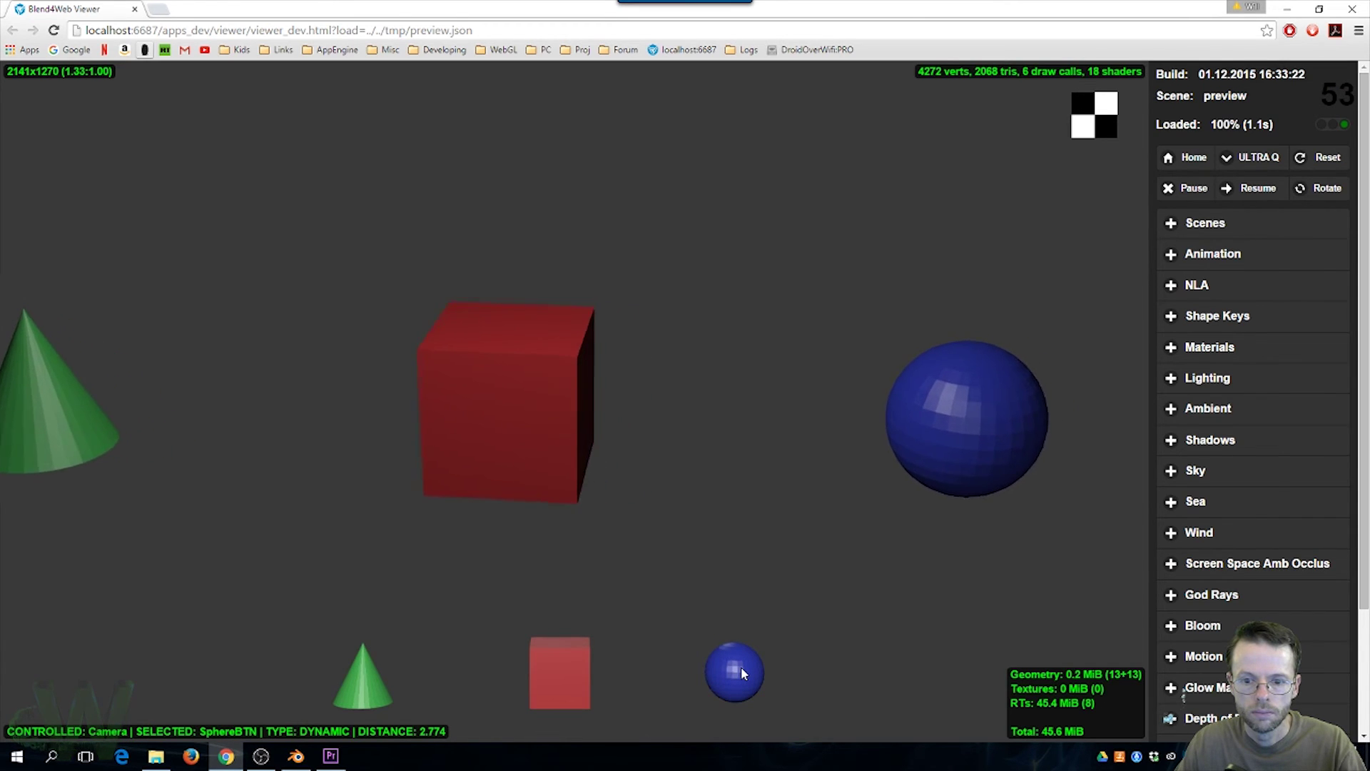
click(576, 673)
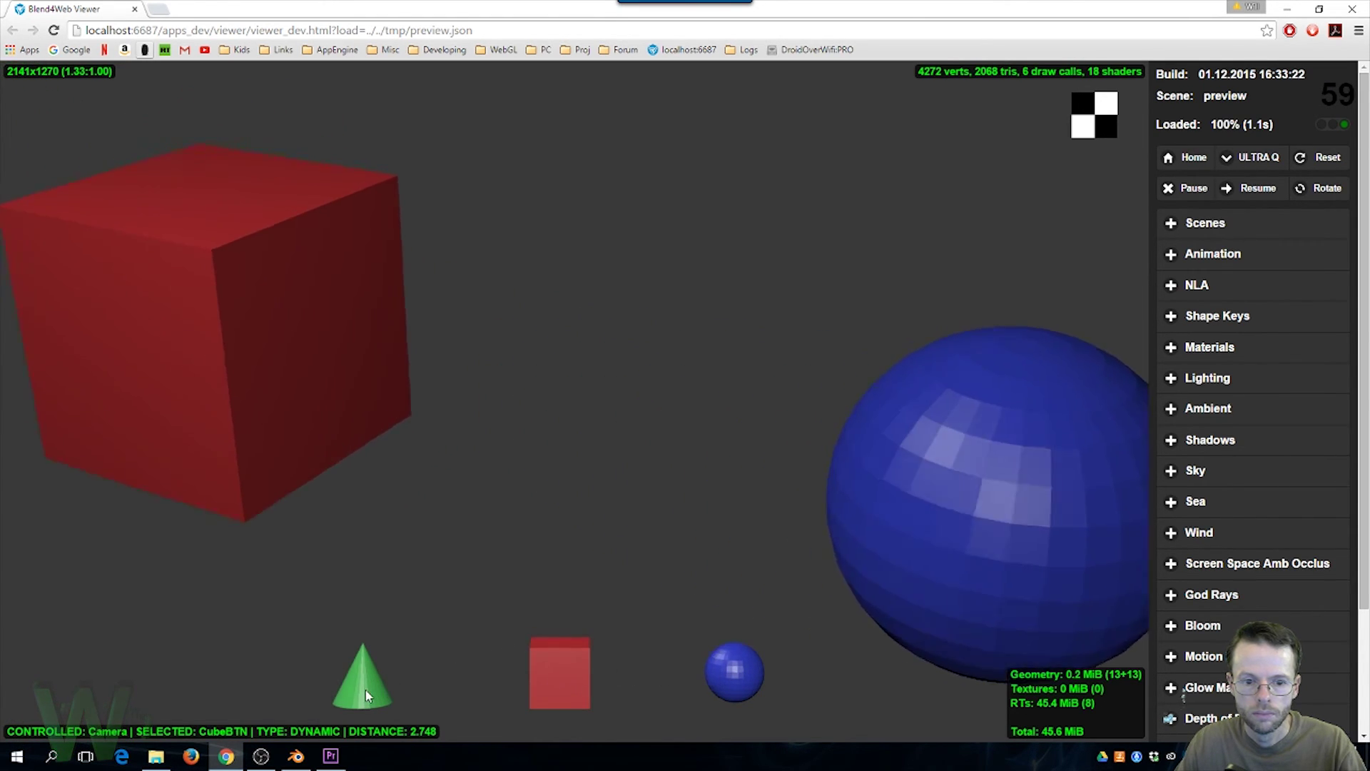
click(366, 690)
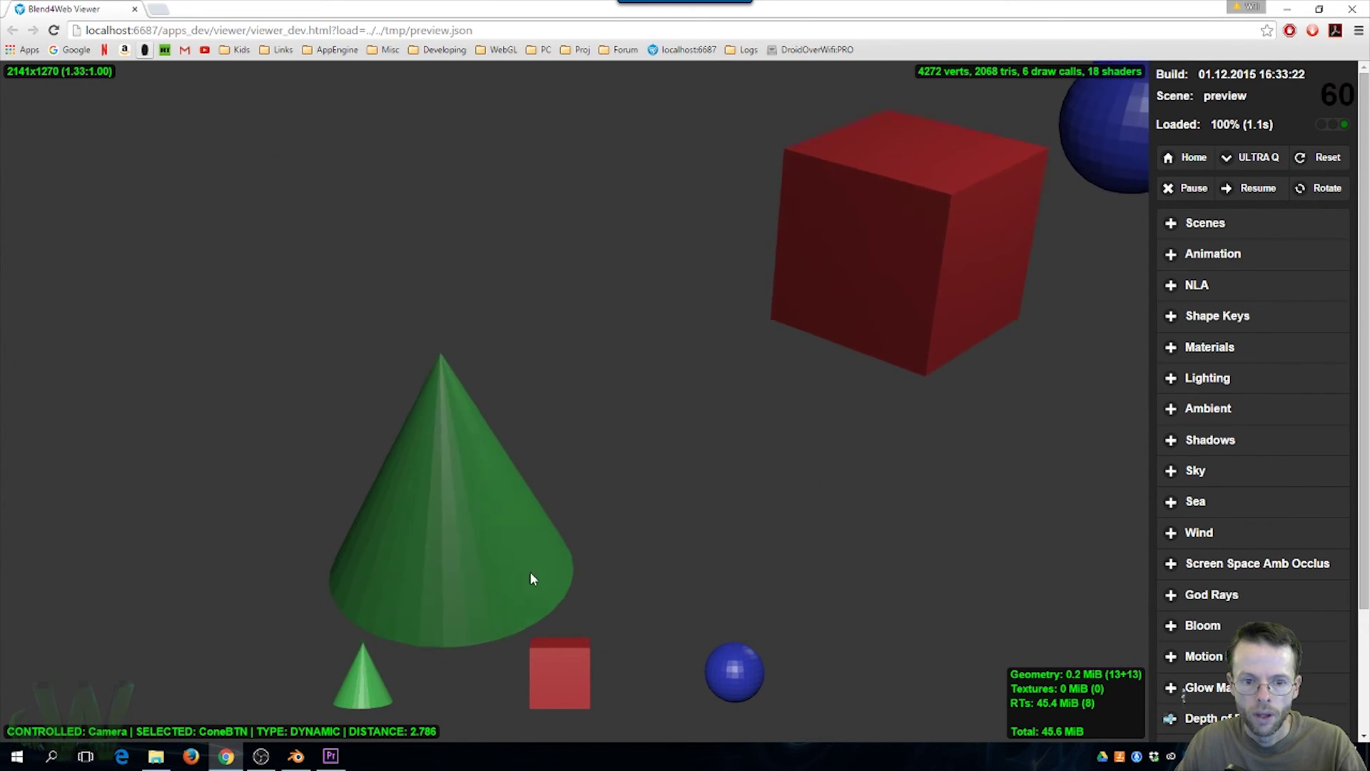
click(772, 473)
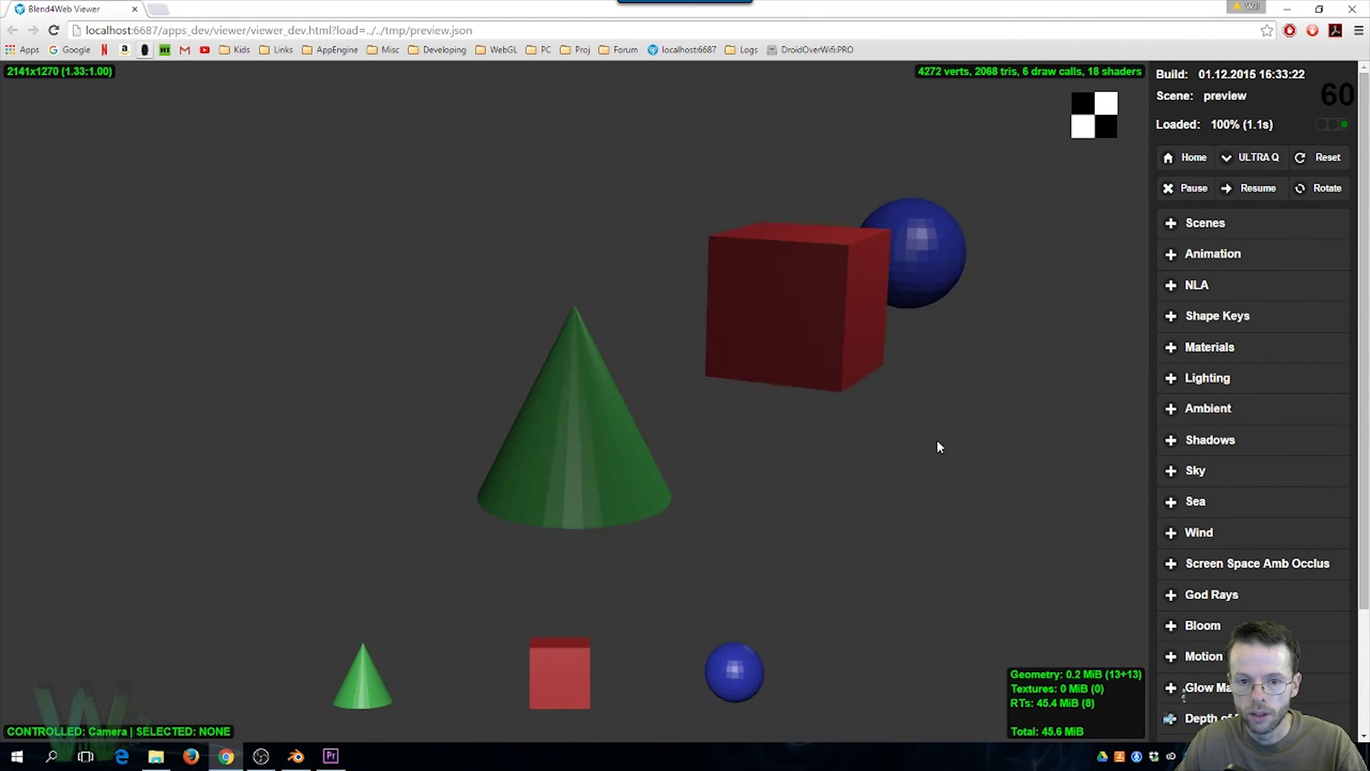
click(739, 661)
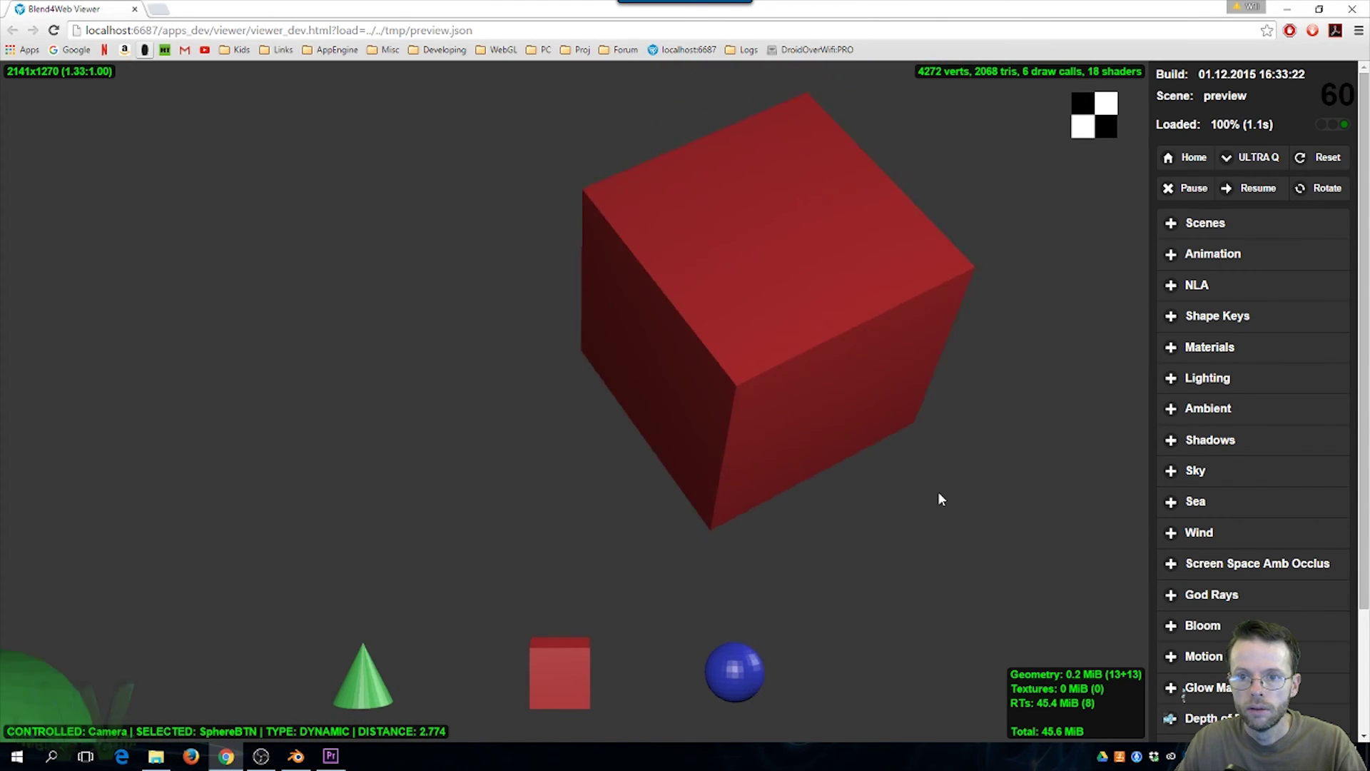
click(700, 514)
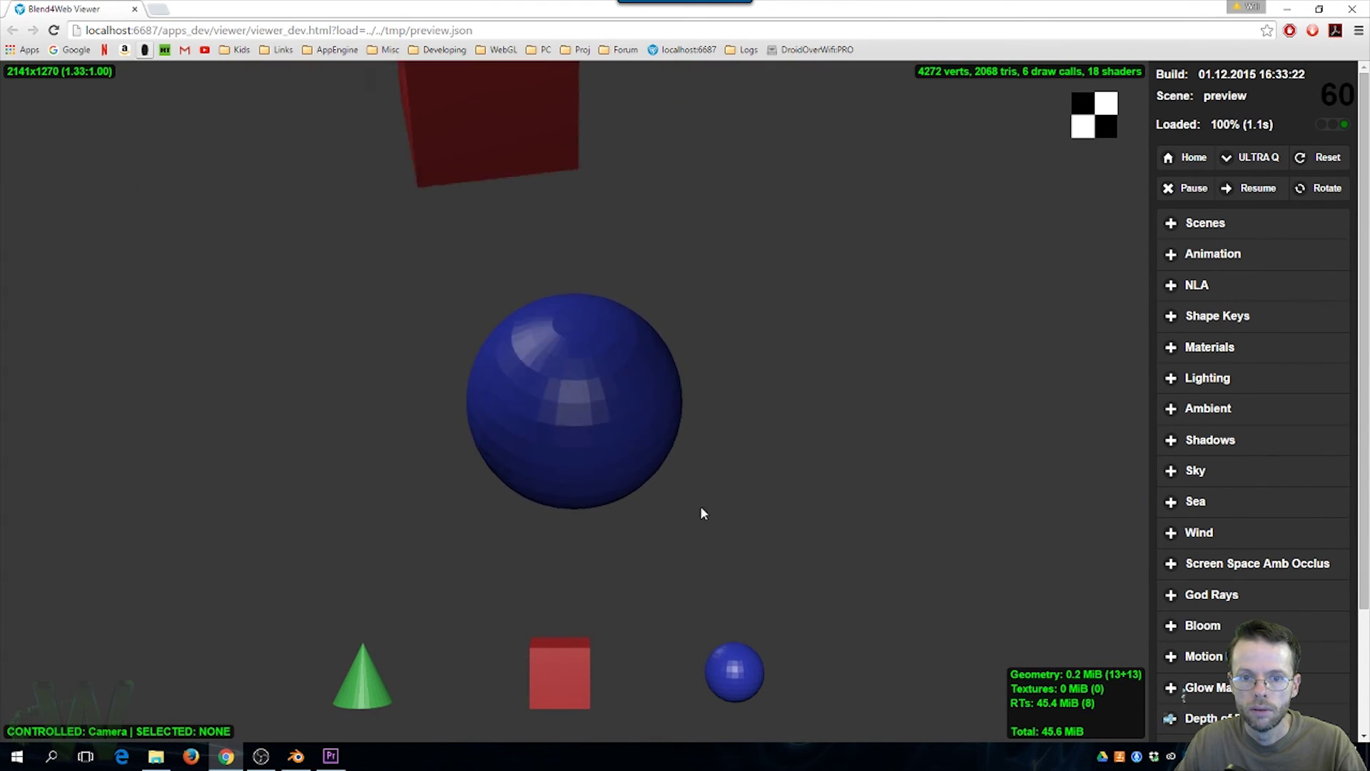